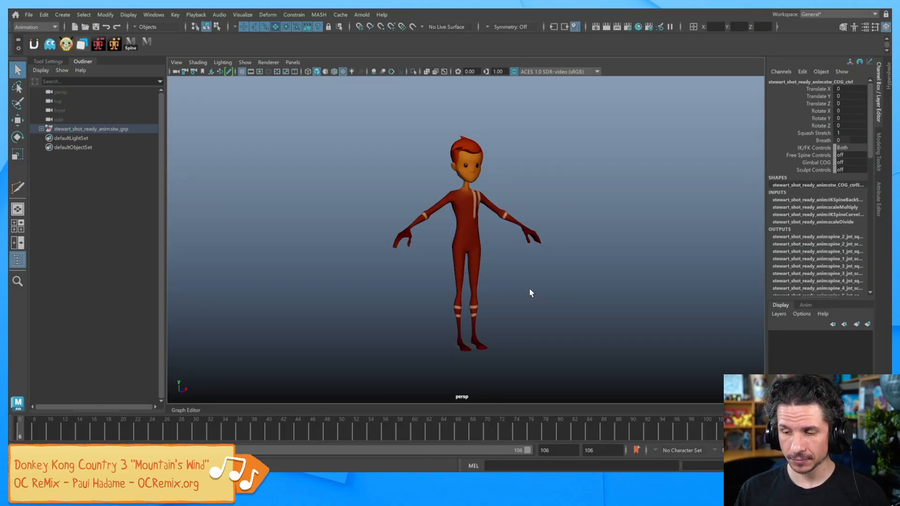
Step: Examine the character rig in the perspective view, from a close look at the face to most of the body
{"action": "left_click_drag", "start_coordinate": [557, 295], "coordinate": [575, 308], "text": "alt"}
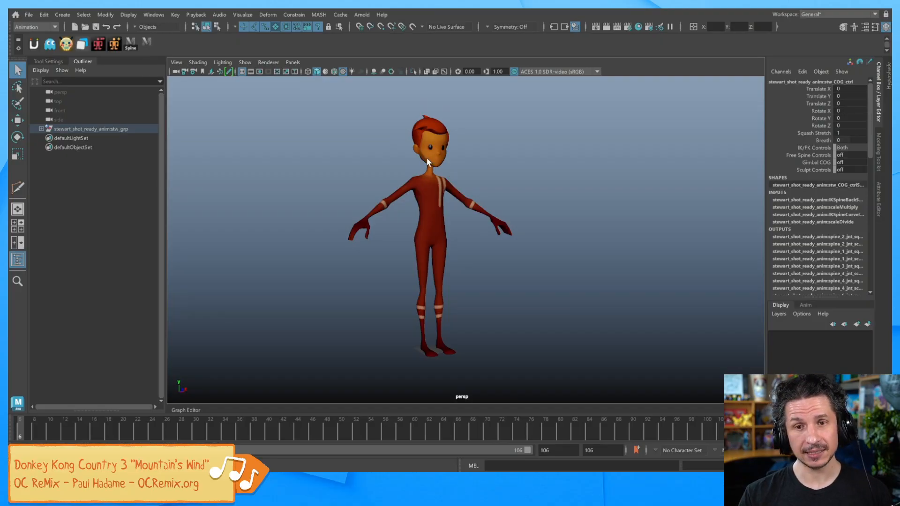
{"action": "middle_click_drag", "start_coordinate": [473, 240], "coordinate": [490, 269], "text": "alt"}
{"action": "right_click_drag", "start_coordinate": [490, 269], "coordinate": [597, 270], "text": "alt"}
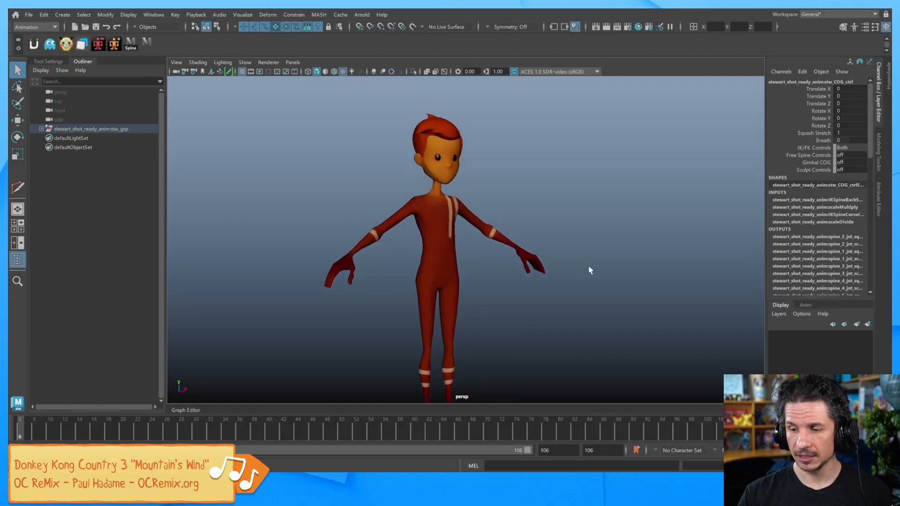
{"action": "middle_click_drag", "start_coordinate": [517, 236], "coordinate": [531, 301], "text": "alt"}
{"action": "right_click_drag", "start_coordinate": [531, 301], "coordinate": [610, 295], "text": "alt"}
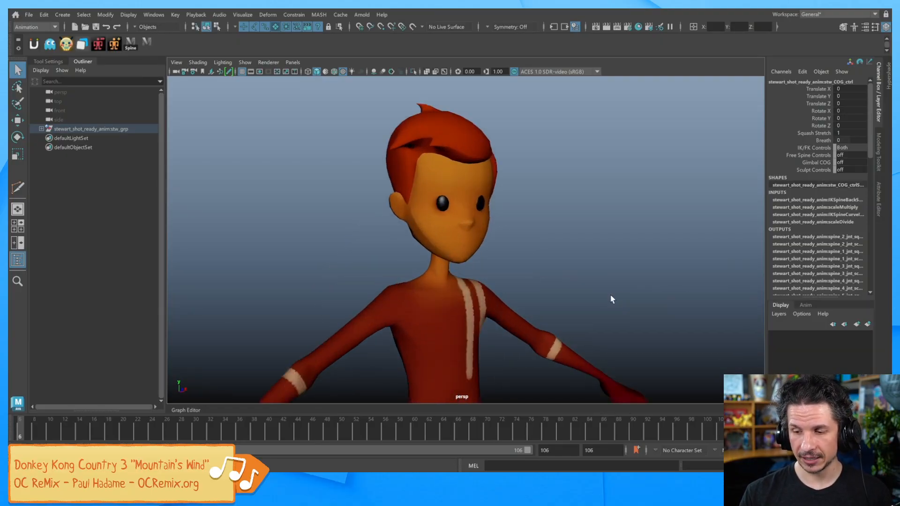
{"action": "left_click_drag", "start_coordinate": [454, 227], "coordinate": [450, 218], "text": "alt"}
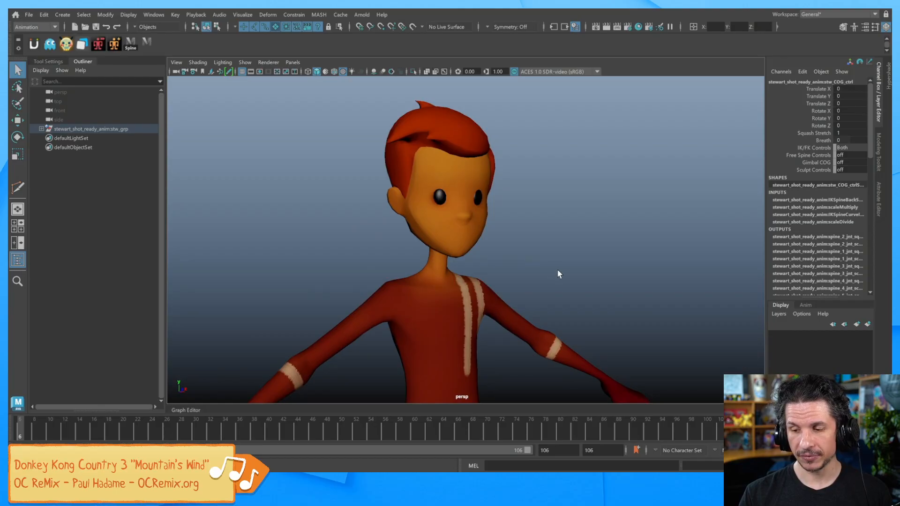
{"action": "right_click_drag", "start_coordinate": [601, 279], "coordinate": [484, 258], "text": "alt"}
{"action": "right_click_drag", "start_coordinate": [604, 255], "coordinate": [547, 250], "text": "alt"}
{"action": "left_click_drag", "start_coordinate": [547, 250], "coordinate": [564, 274], "text": "alt"}
{"action": "middle_click_drag", "start_coordinate": [564, 273], "coordinate": [569, 243], "text": "alt"}
{"action": "right_click_drag", "start_coordinate": [569, 243], "coordinate": [542, 241], "text": "alt"}
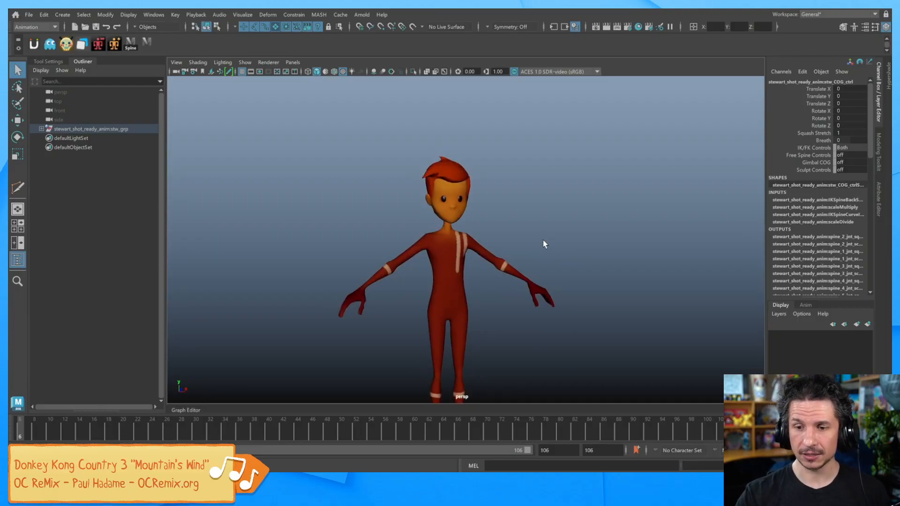
Step: Open the Hypershade and select the character's eyes material (stewart_anim_eyes)
{"action": "left_click", "coordinate": [158, 15]}
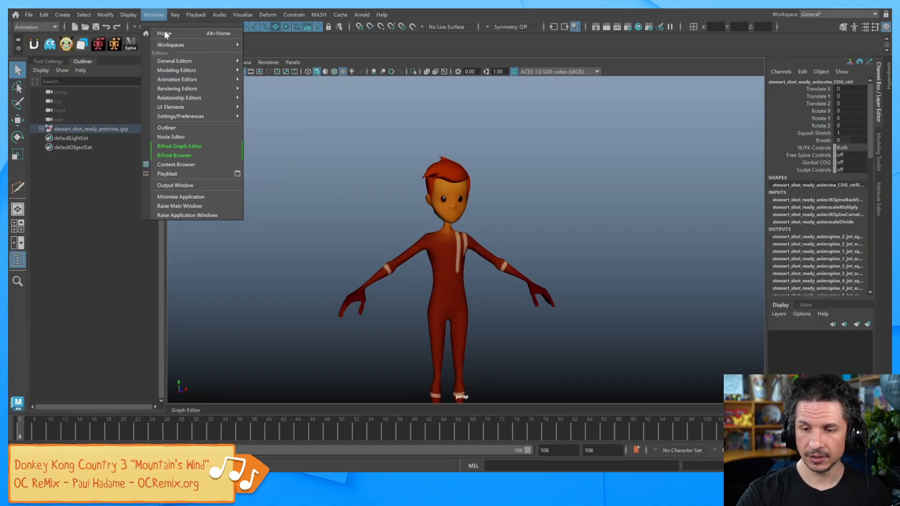
{"action": "mouse_move", "coordinate": [188, 89]}
{"action": "left_click", "coordinate": [285, 107]}
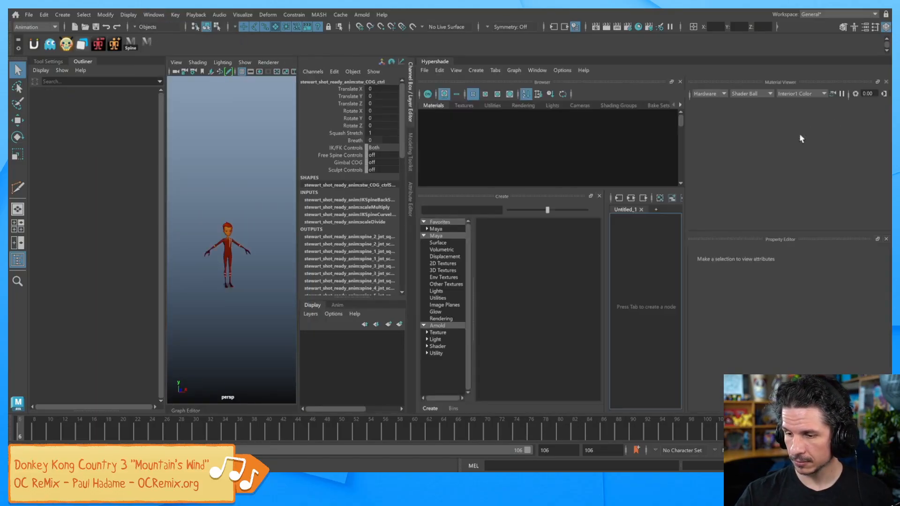
{"action": "left_click", "coordinate": [509, 122]}
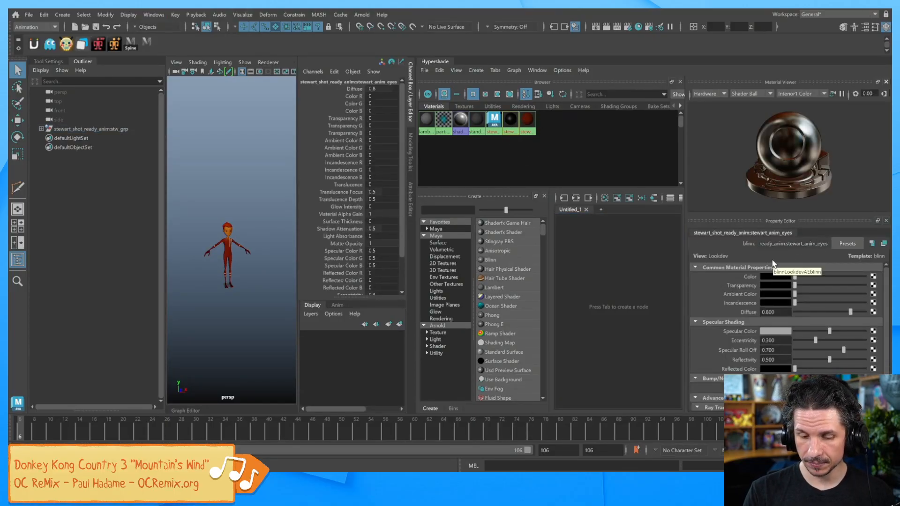
Step: Extend the visible timeline back to frame 1 and set a key there on the eyes material's black Color
{"action": "left_click_drag", "start_coordinate": [124, 450], "coordinate": [103, 450]}
{"action": "left_click", "coordinate": [20, 430]}
{"action": "right_click_drag", "start_coordinate": [234, 253], "coordinate": [324, 253], "text": "alt"}
{"action": "middle_click_drag", "start_coordinate": [237, 237], "coordinate": [246, 278], "text": "alt"}
{"action": "right_click_drag", "start_coordinate": [245, 278], "coordinate": [240, 272], "text": "alt"}
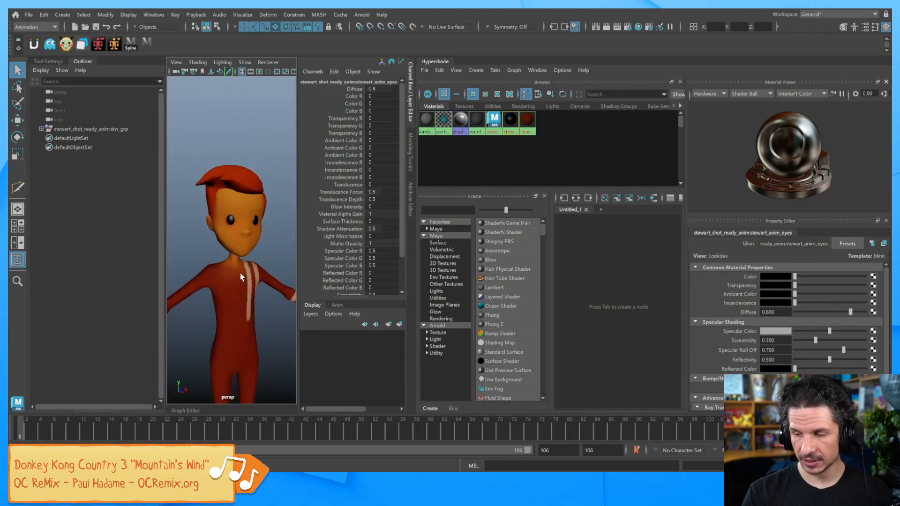
{"action": "right_click", "coordinate": [750, 275]}
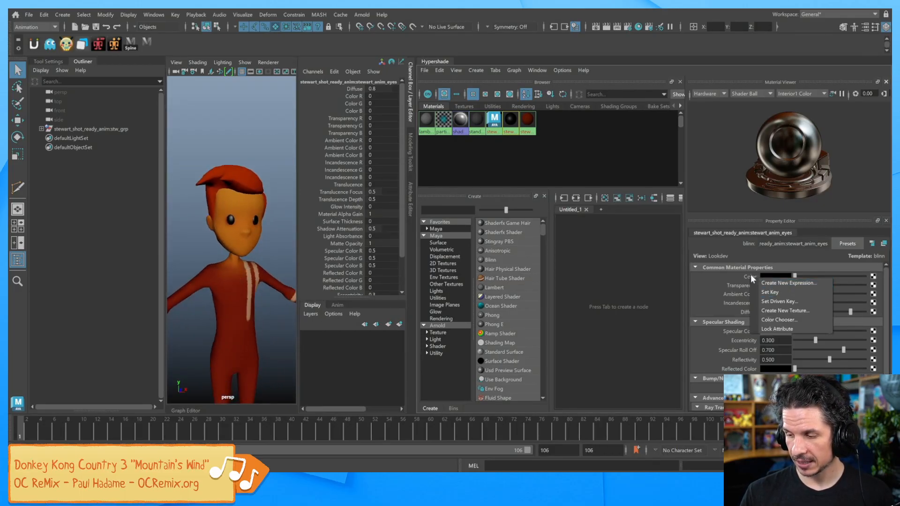
{"action": "left_click", "coordinate": [780, 291]}
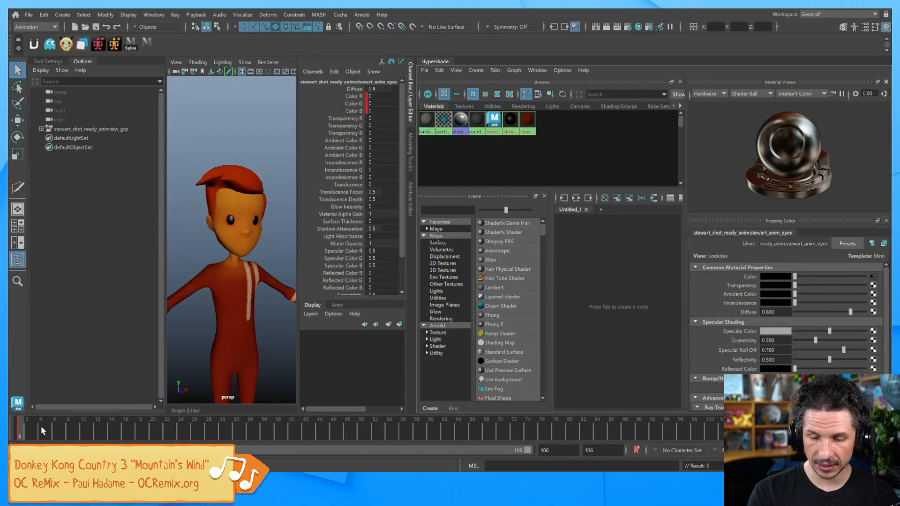
Step: Key the eyes material's Color at frame 6 and change it to a darkened red, with Color R about 0.564
{"action": "left_click", "coordinate": [28, 426]}
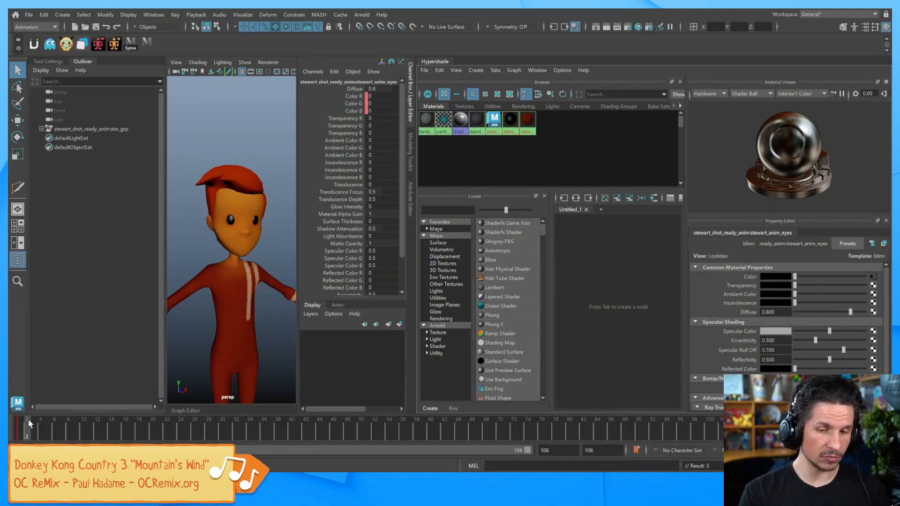
{"action": "left_click", "coordinate": [56, 426]}
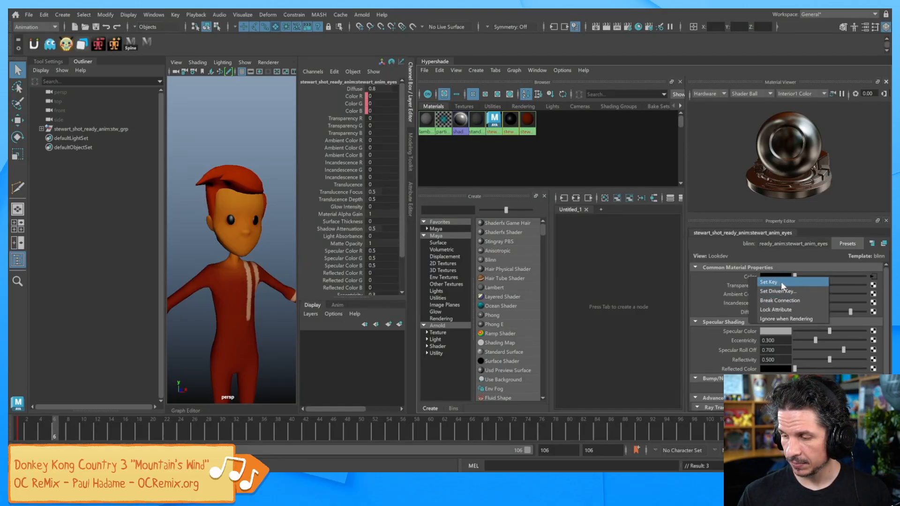
{"action": "left_click", "coordinate": [781, 277]}
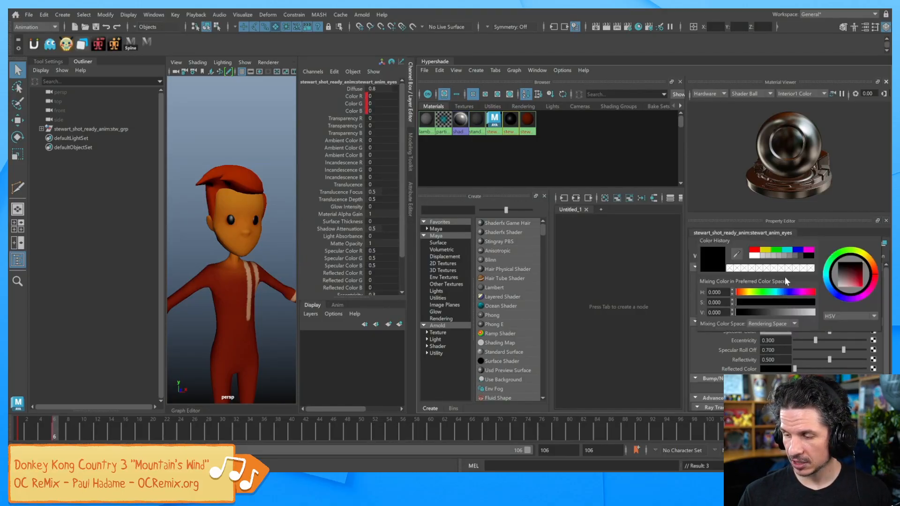
{"action": "left_click", "coordinate": [754, 250]}
{"action": "left_click_drag", "start_coordinate": [851, 276], "coordinate": [834, 277]}
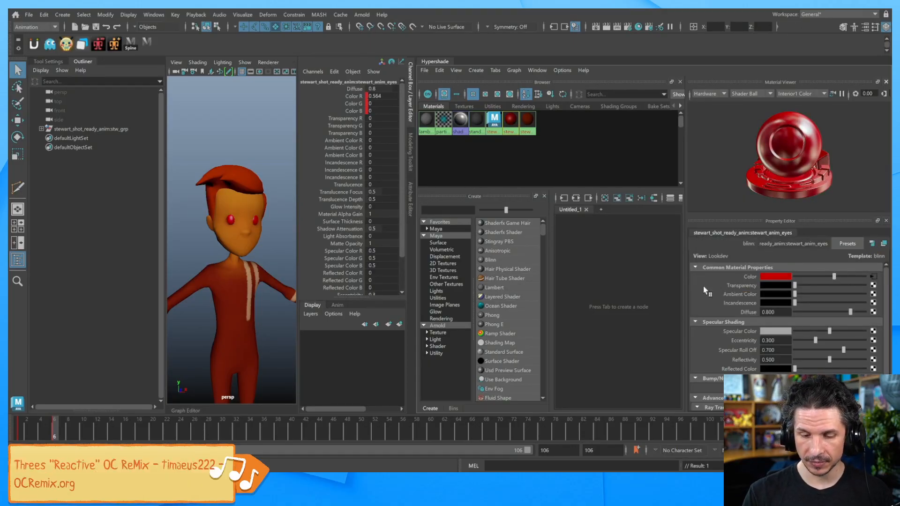
{"action": "mouse_move", "coordinate": [53, 433]}
{"action": "left_mouse_down"}
{"action": "mouse_move", "coordinate": [35, 431]}
{"action": "mouse_move", "coordinate": [54, 433]}
{"action": "left_mouse_up"}
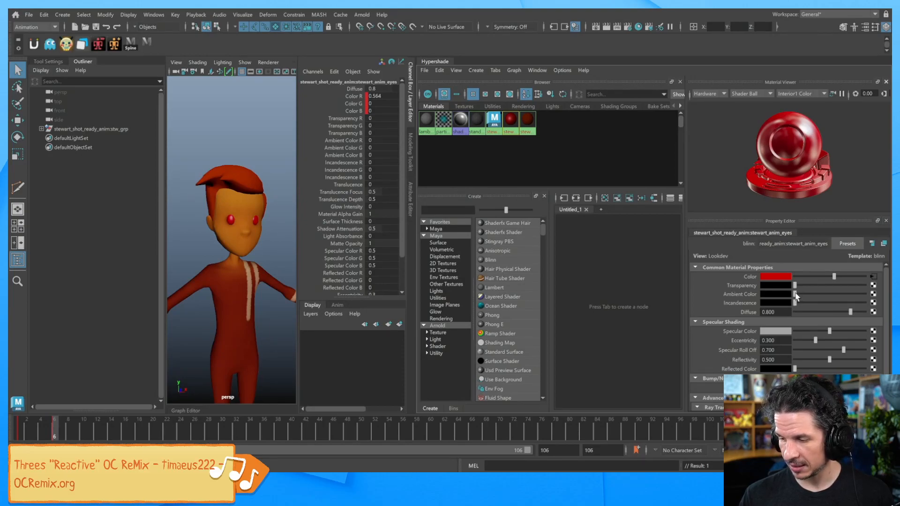
Step: Try raising the eyes material's Ambient Color and Incandescence, and return both to black
{"action": "mouse_move", "coordinate": [795, 295]}
{"action": "left_mouse_down"}
{"action": "mouse_move", "coordinate": [815, 296]}
{"action": "mouse_move", "coordinate": [798, 305]}
{"action": "left_mouse_up"}
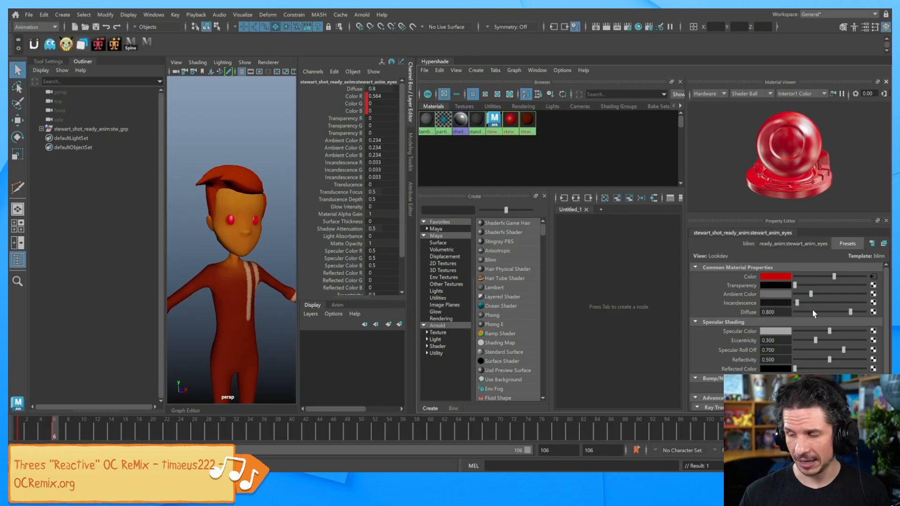
{"action": "left_click_drag", "start_coordinate": [798, 303], "coordinate": [792, 303]}
{"action": "left_click_drag", "start_coordinate": [811, 294], "coordinate": [752, 294]}
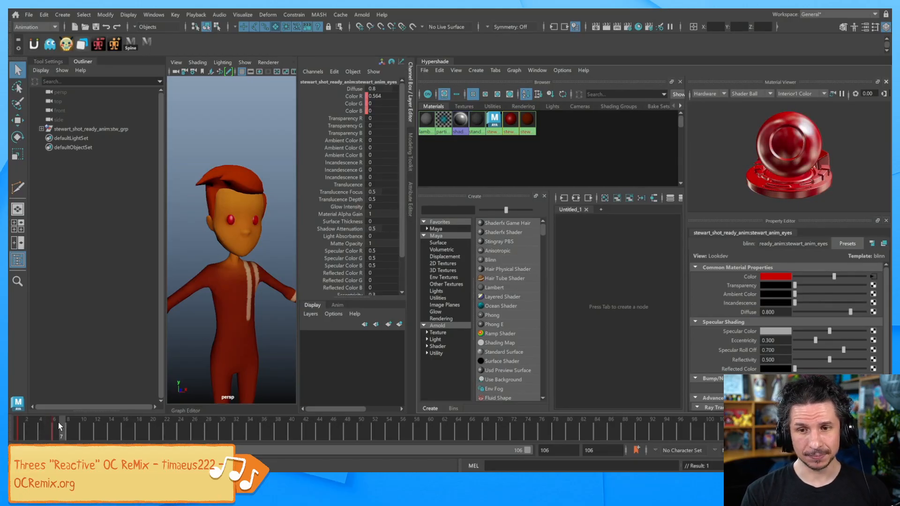
Step: Change the eyes material's Color to pure green at frame 11
{"action": "left_click", "coordinate": [91, 429]}
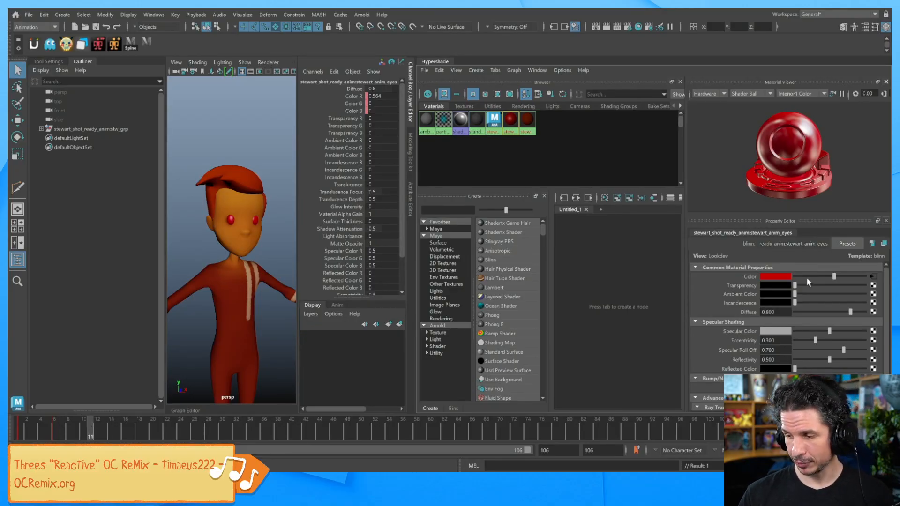
{"action": "left_click", "coordinate": [784, 276]}
{"action": "left_click", "coordinate": [769, 245]}
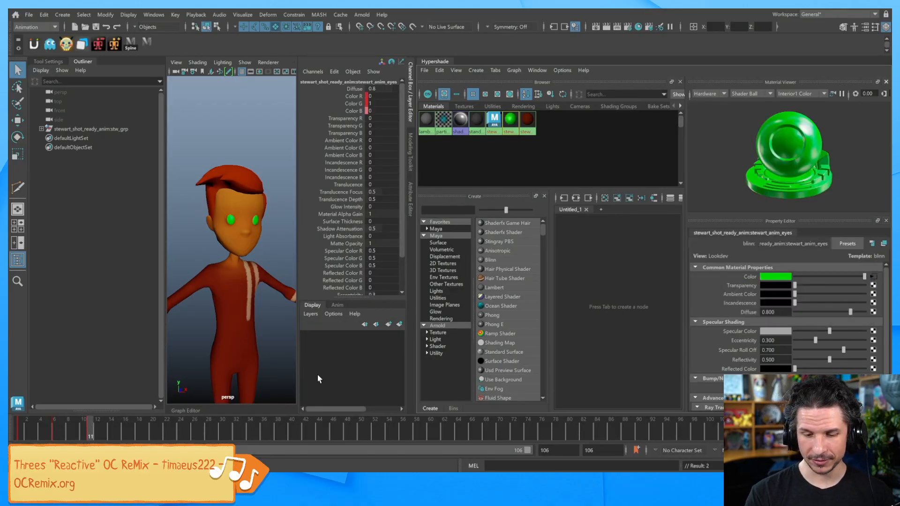
Step: Set the eyes material's Color back to black a few frames after the green key, and scrub through the colour animation
{"action": "left_click_drag", "start_coordinate": [43, 431], "coordinate": [118, 434]}
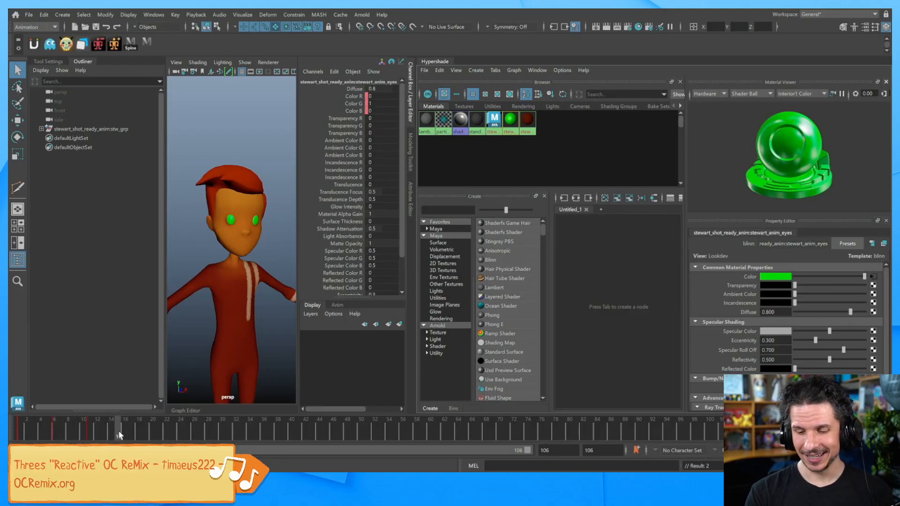
{"action": "left_click_drag", "start_coordinate": [811, 277], "coordinate": [781, 277]}
{"action": "left_click_drag", "start_coordinate": [24, 433], "coordinate": [150, 428]}
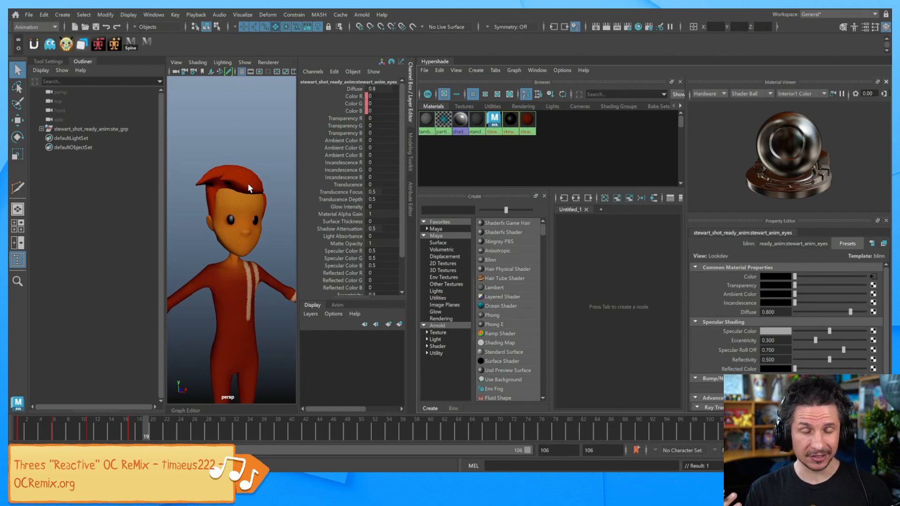
Step: Select the body material (stewart_anim_body), try raising its Transparency to fully transparent, and return it to opaque
{"action": "left_click_drag", "start_coordinate": [796, 286], "coordinate": [738, 299]}
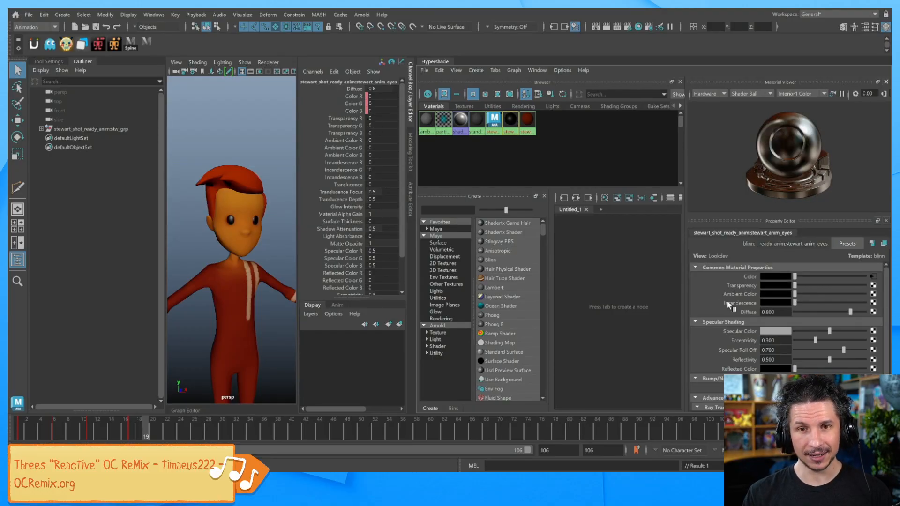
{"action": "left_click", "coordinate": [527, 120]}
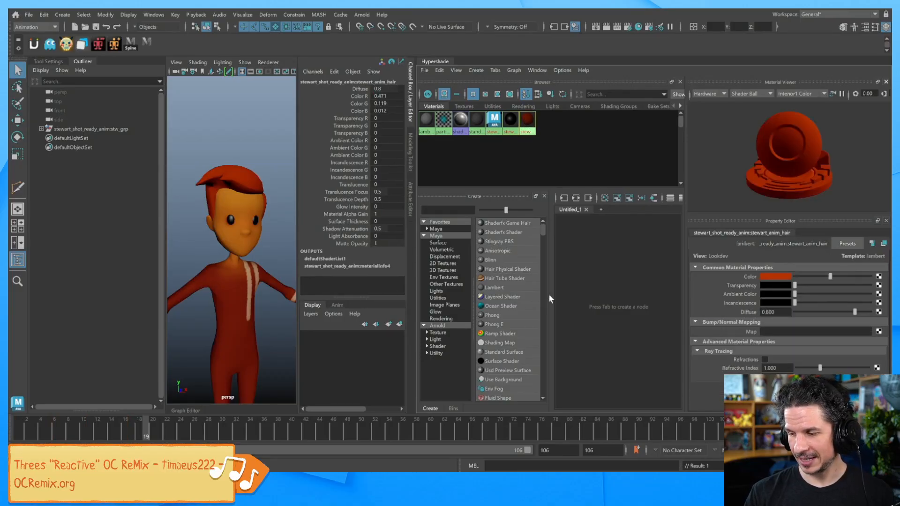
{"action": "left_click", "coordinate": [494, 121]}
{"action": "left_click_drag", "start_coordinate": [794, 285], "coordinate": [759, 291]}
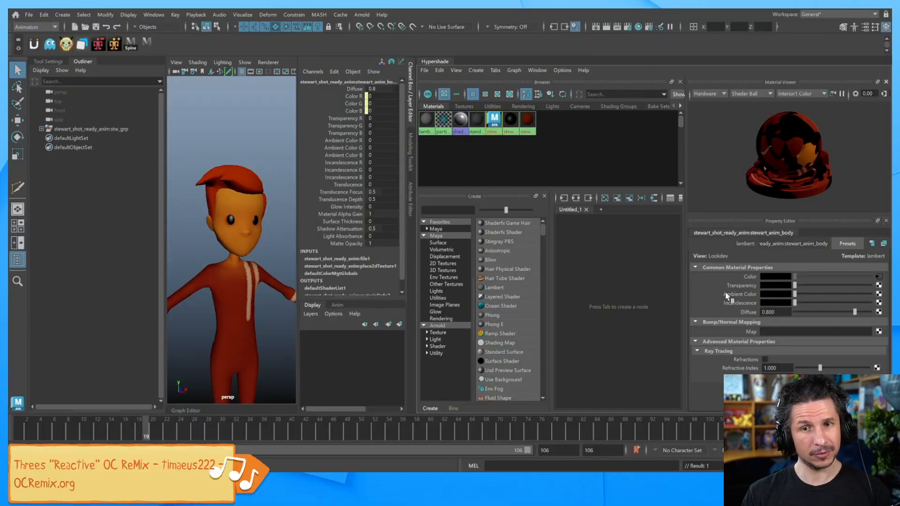
{"action": "left_click_drag", "start_coordinate": [795, 285], "coordinate": [891, 293]}
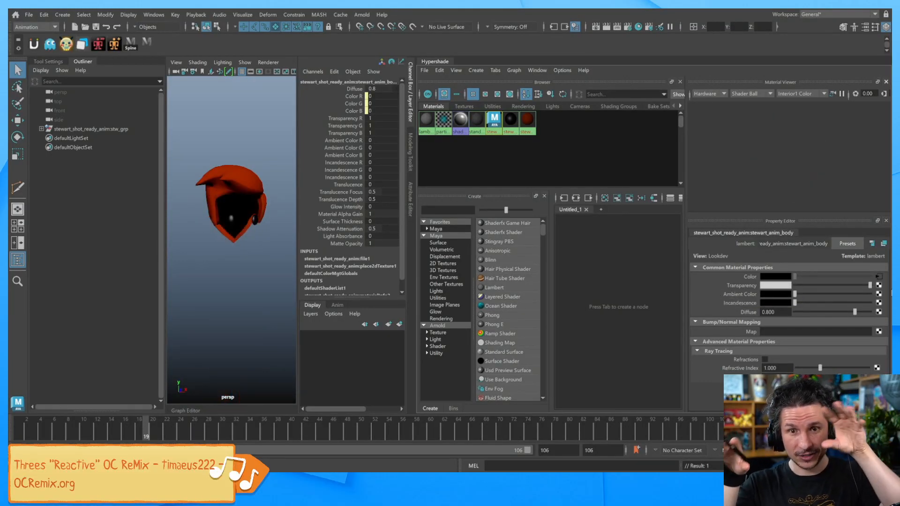
{"action": "left_click_drag", "start_coordinate": [809, 286], "coordinate": [755, 281]}
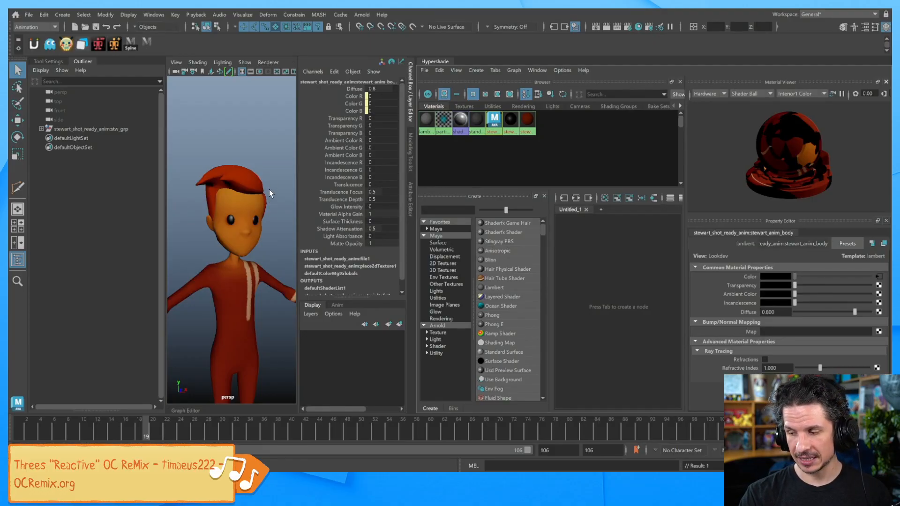
Step: Try setting a key on the body material's attributes at frame 19, and undo that key
{"action": "key", "text": "s"}
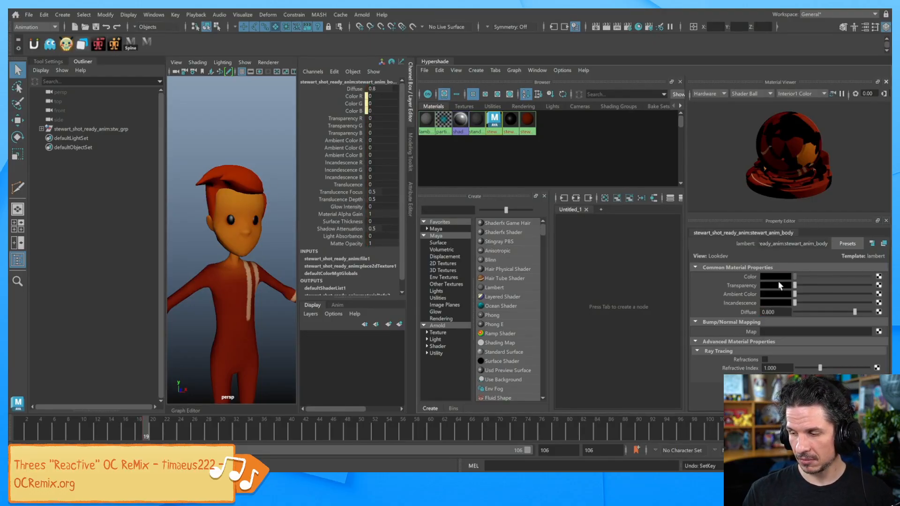
{"action": "left_click", "coordinate": [268, 224]}
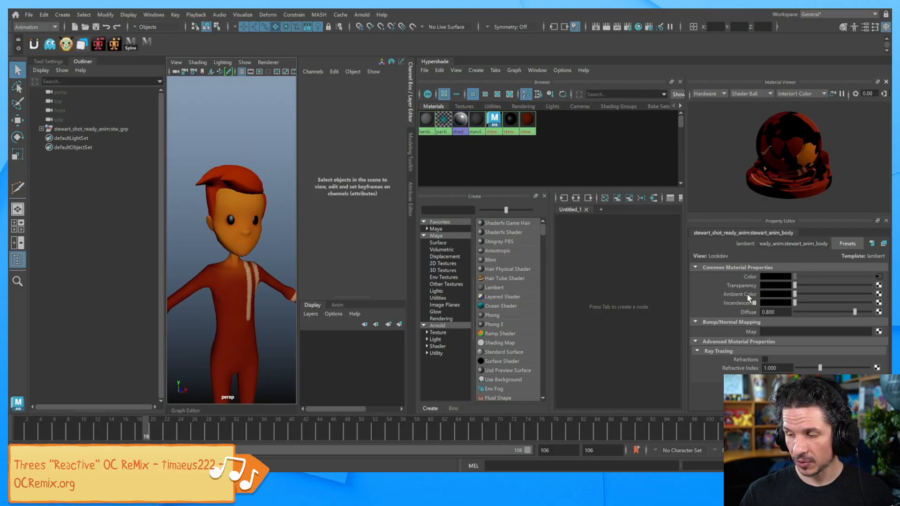
{"action": "right_click", "coordinate": [766, 294]}
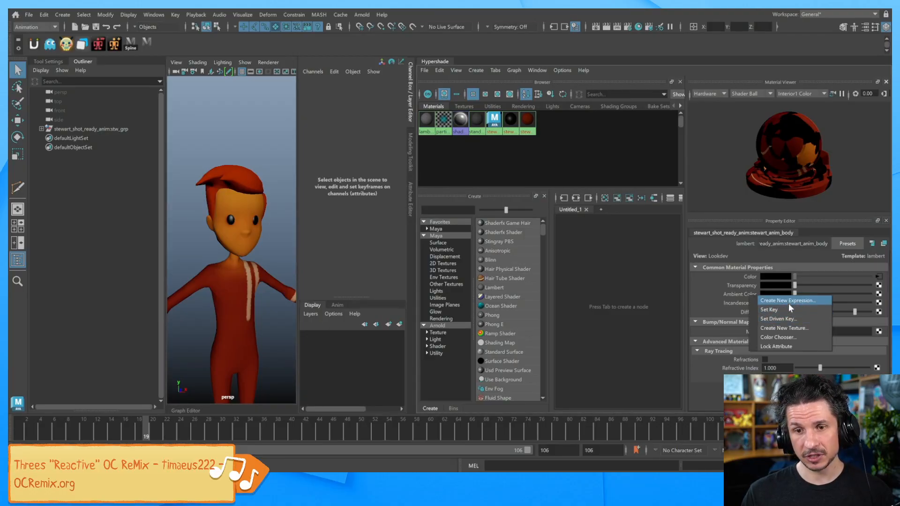
{"action": "left_click", "coordinate": [712, 302]}
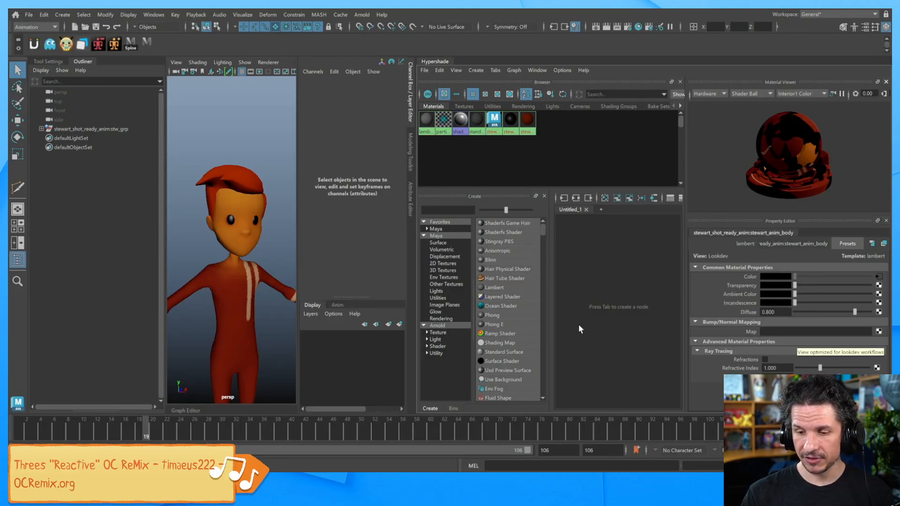
{"action": "scroll", "coordinate": [236, 315], "scroll_direction": "up", "scroll_amount": 3}
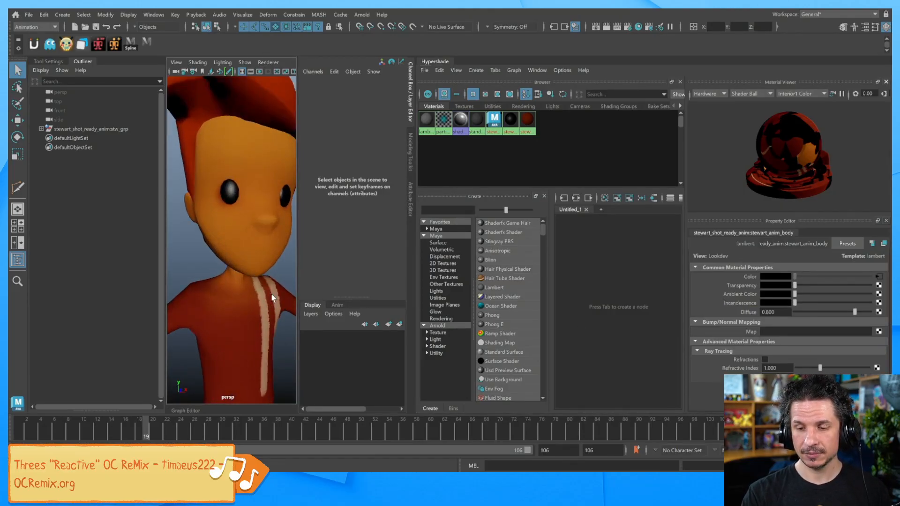
{"action": "scroll", "coordinate": [278, 299], "scroll_direction": "down", "scroll_amount": 4}
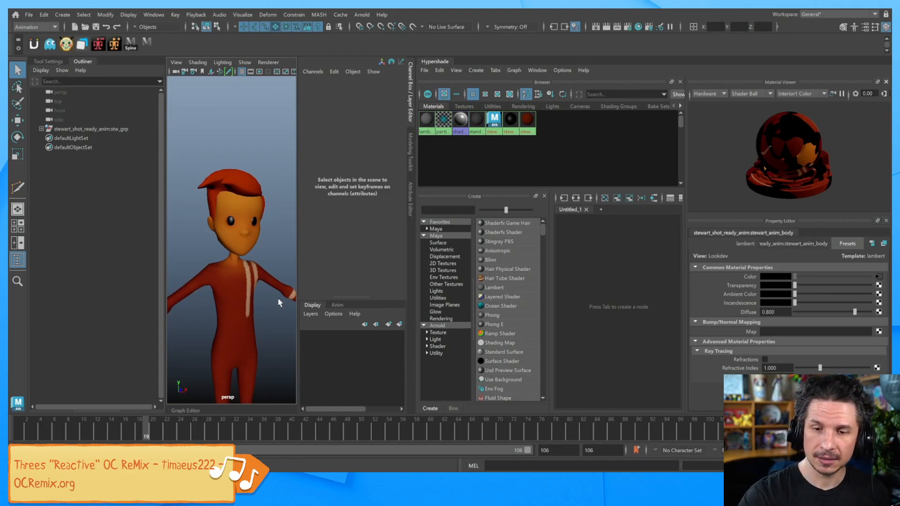
Step: Create a reference to the jules_shot_ready_anim rig from the Jules folder in 04 Acting Rigs
{"action": "left_click", "coordinate": [43, 15]}
{"action": "mouse_move", "coordinate": [28, 15]}
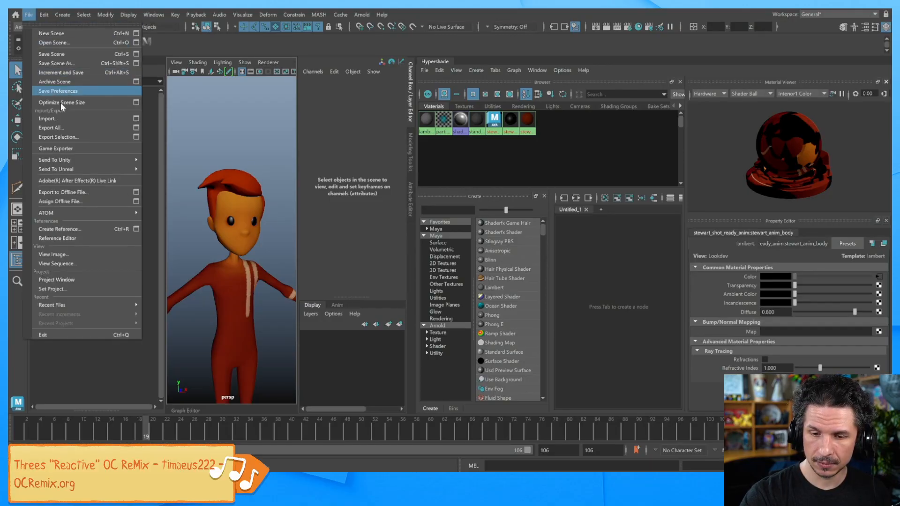
{"action": "left_click", "coordinate": [80, 228]}
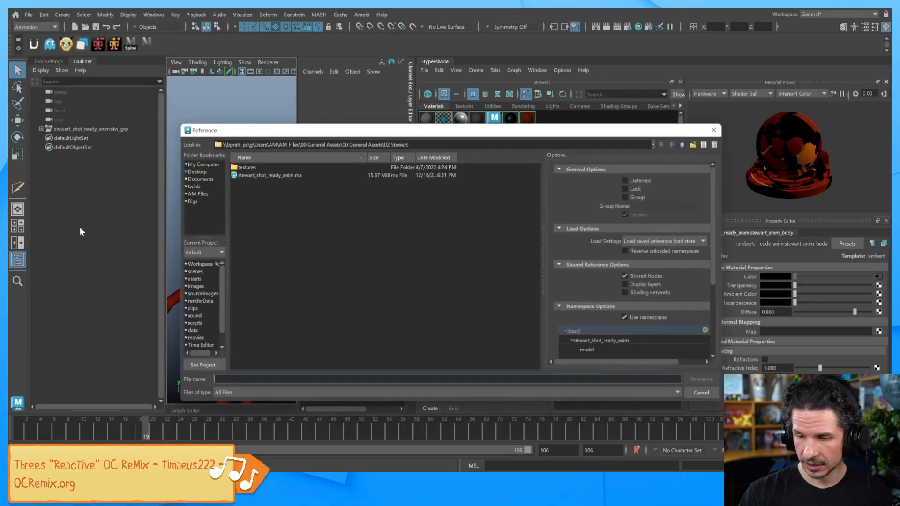
{"action": "left_click", "coordinate": [682, 145]}
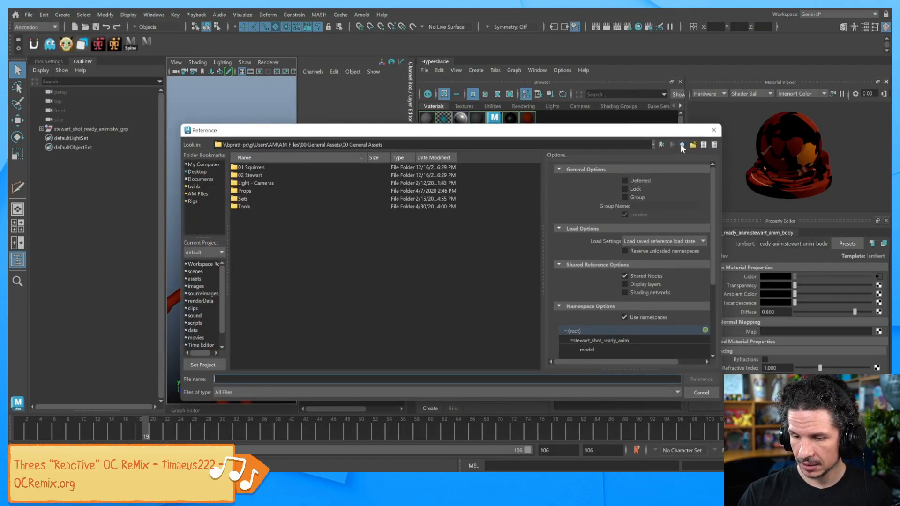
{"action": "left_click", "coordinate": [682, 144]}
{"action": "left_click", "coordinate": [681, 145]}
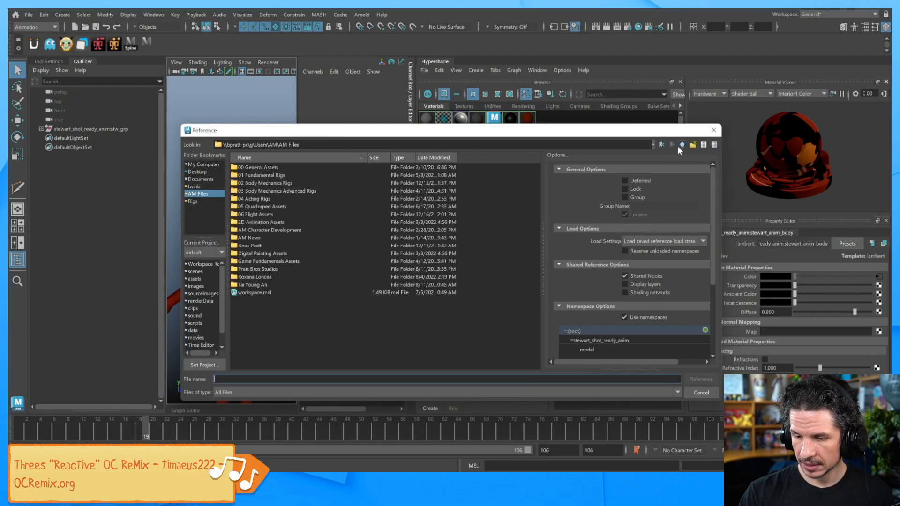
{"action": "double_click", "coordinate": [265, 199]}
{"action": "double_click", "coordinate": [259, 169]}
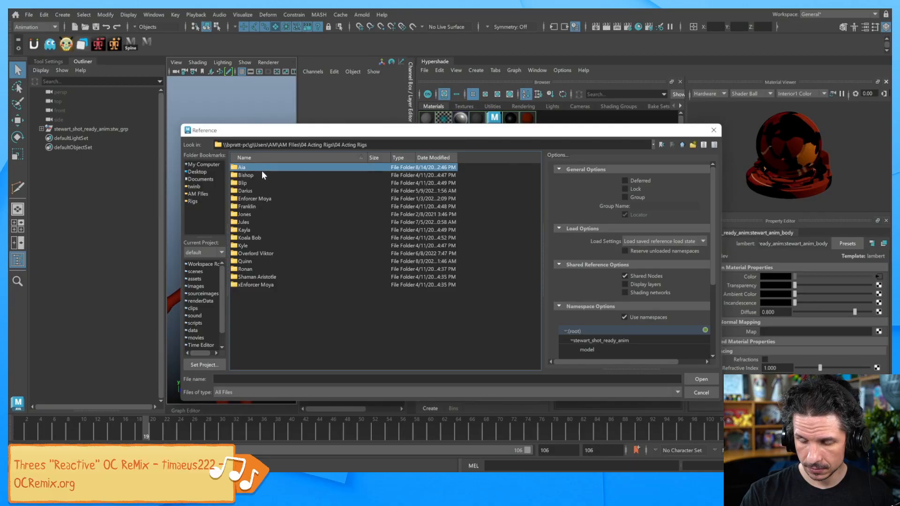
{"action": "double_click", "coordinate": [248, 220]}
{"action": "double_click", "coordinate": [262, 198]}
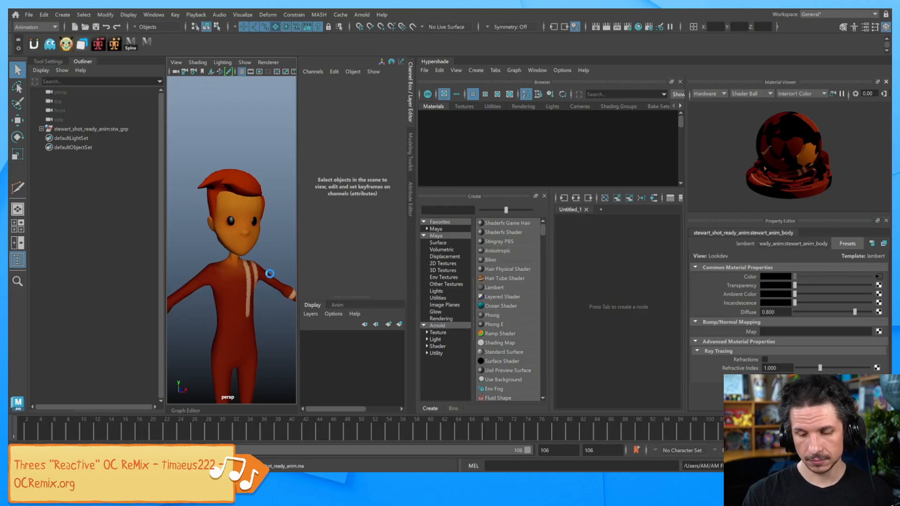
Step: Select the Jules rig's root control and move it sideways to about -64.8 in Translate X
{"action": "right_click_drag", "start_coordinate": [267, 269], "coordinate": [176, 272], "text": "alt"}
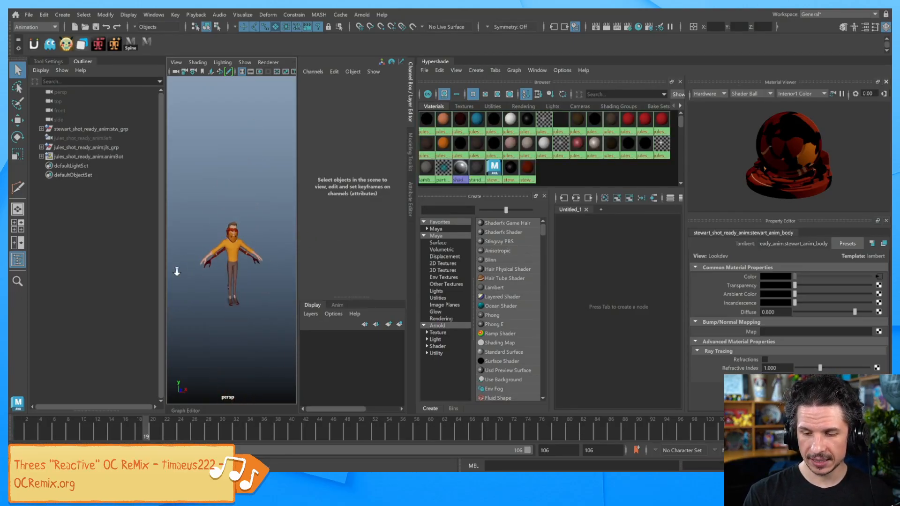
{"action": "mouse_move", "coordinate": [248, 303]}
{"action": "left_mouse_down", "text": "alt"}
{"action": "mouse_move", "coordinate": [253, 291]}
{"action": "mouse_move", "coordinate": [236, 294]}
{"action": "mouse_move", "coordinate": [249, 292]}
{"action": "left_mouse_up", "text": "alt"}
{"action": "left_click", "coordinate": [251, 307]}
{"action": "key", "text": "w"}
{"action": "middle_click_drag", "start_coordinate": [251, 295], "coordinate": [292, 300], "text": "alt"}
Step: Collapse the Outliner and Channel Box to enlarge the view of Jules's face, and select the jls_eyes_trans_mtl material
{"action": "right_click_drag", "start_coordinate": [292, 300], "coordinate": [359, 287], "text": "alt"}
{"action": "middle_click_drag", "start_coordinate": [271, 354], "coordinate": [263, 306], "text": "alt"}
{"action": "right_click_drag", "start_coordinate": [263, 305], "coordinate": [281, 287], "text": "alt"}
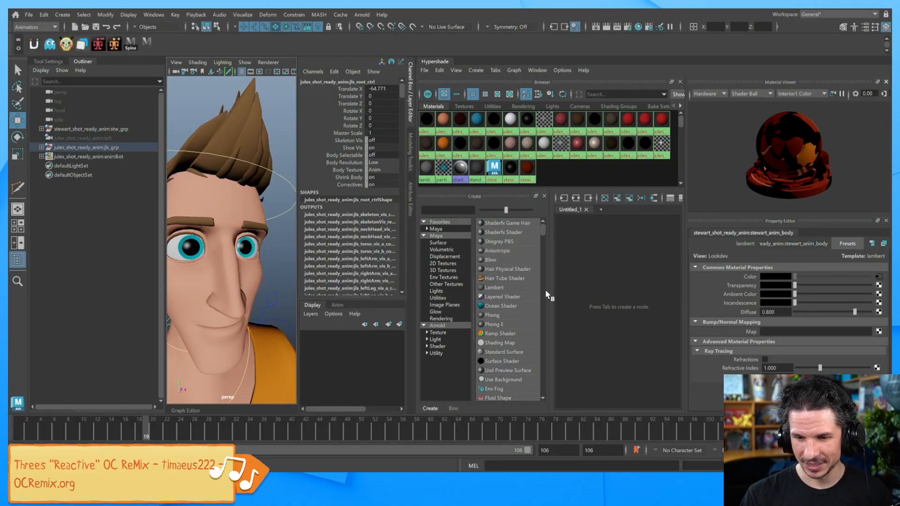
{"action": "left_click", "coordinate": [83, 62]}
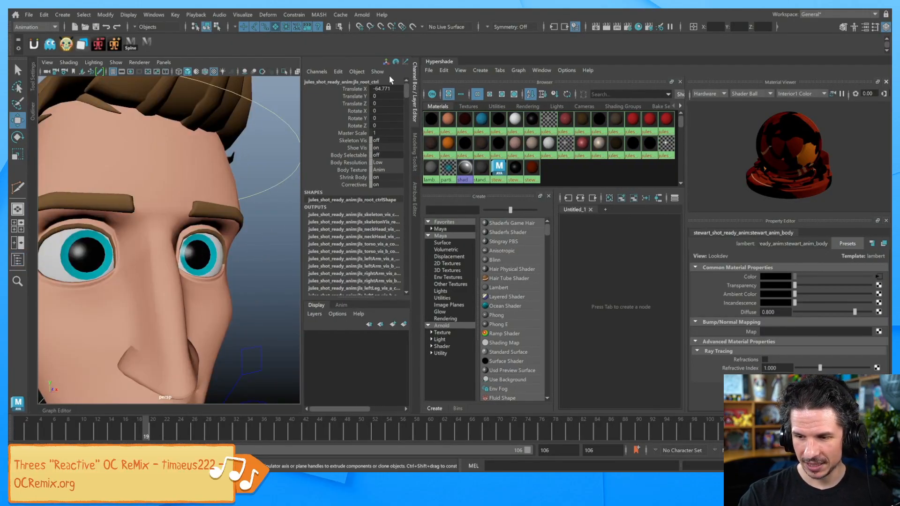
{"action": "left_click", "coordinate": [414, 87]}
{"action": "right_click_drag", "start_coordinate": [281, 236], "coordinate": [284, 260], "text": "alt"}
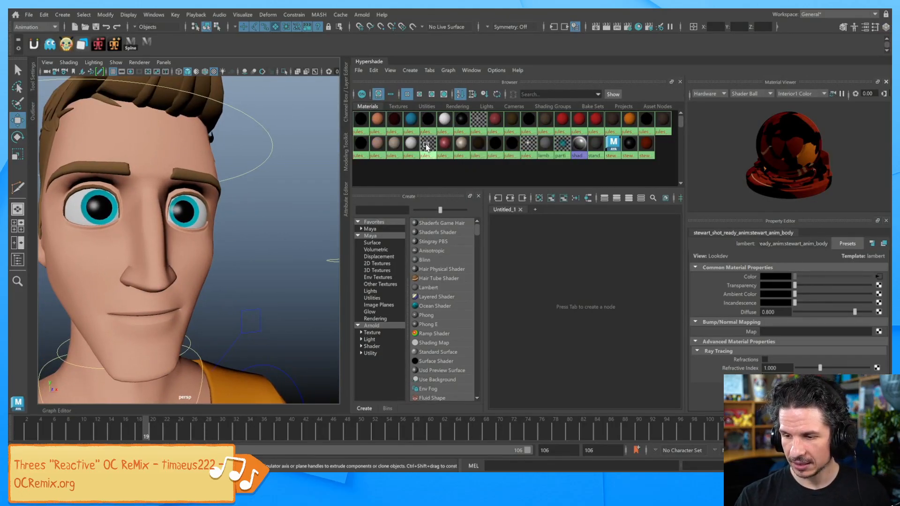
{"action": "left_click", "coordinate": [482, 121]}
{"action": "left_click", "coordinate": [495, 145]}
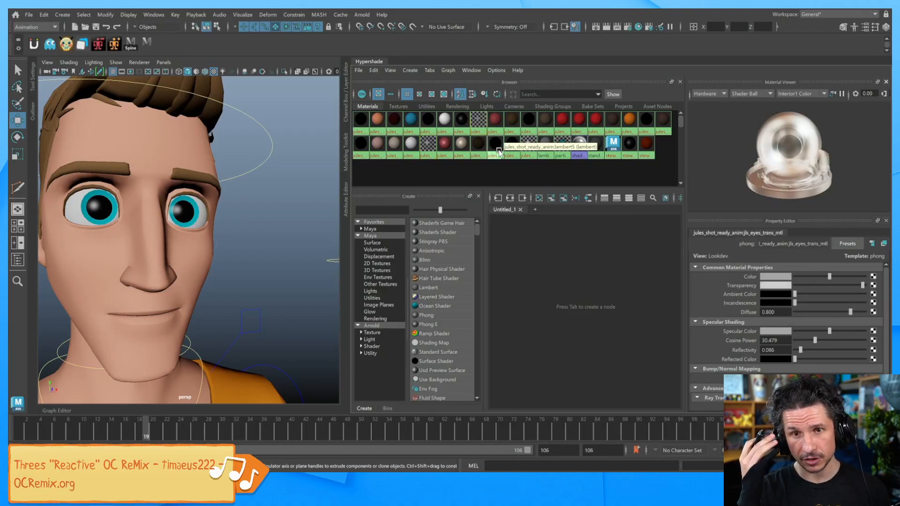
Step: Show the root control's channels and set Jules's Body Resolution to High and Body Texture to Render
{"action": "right_click_drag", "start_coordinate": [294, 274], "coordinate": [259, 285], "text": "alt"}
{"action": "left_click_drag", "start_coordinate": [259, 285], "coordinate": [275, 323], "text": "alt"}
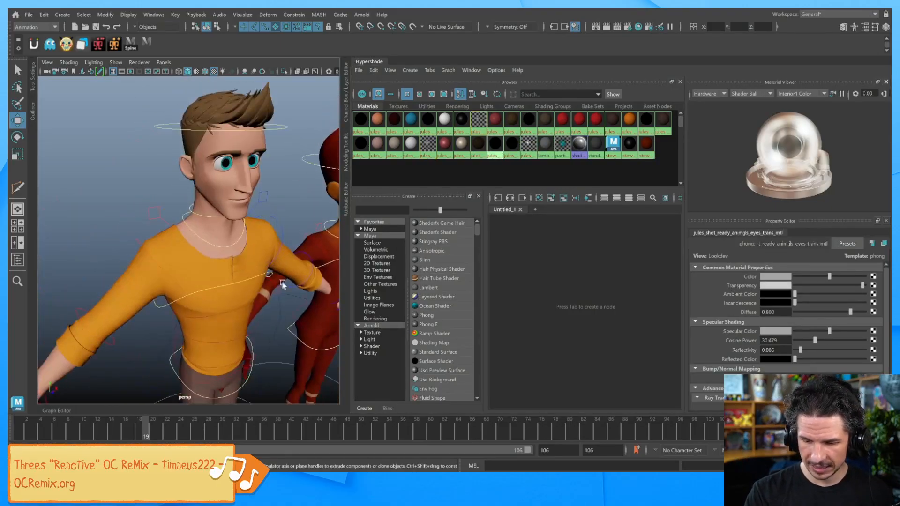
{"action": "middle_click_drag", "start_coordinate": [276, 324], "coordinate": [257, 277], "text": "alt"}
{"action": "left_click", "coordinate": [347, 102]}
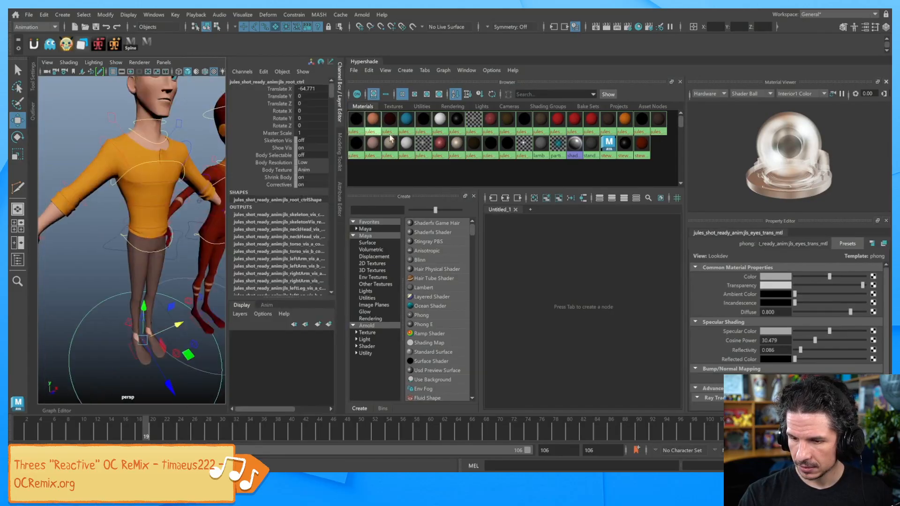
{"action": "left_click", "coordinate": [313, 186]}
{"action": "left_click", "coordinate": [314, 162]}
{"action": "left_click", "coordinate": [319, 207]}
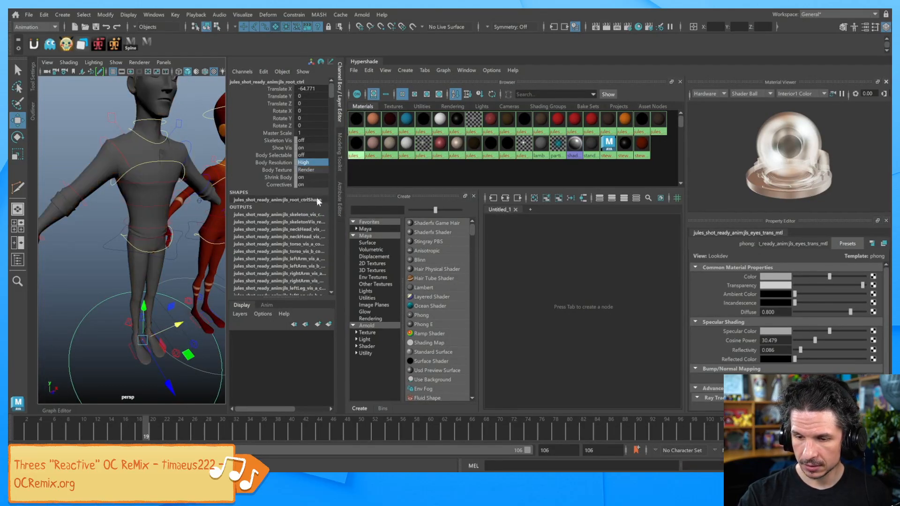
Step: Repath the unresolved Jules texture files to the 04 Acting Rigs/Jules/textures folder using the File Path Editor
{"action": "left_click", "coordinate": [143, 15]}
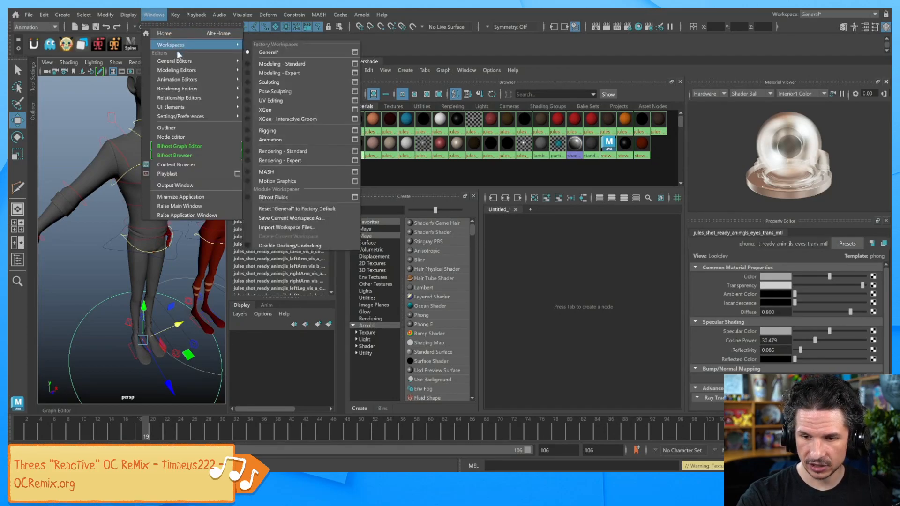
{"action": "mouse_move", "coordinate": [192, 60]}
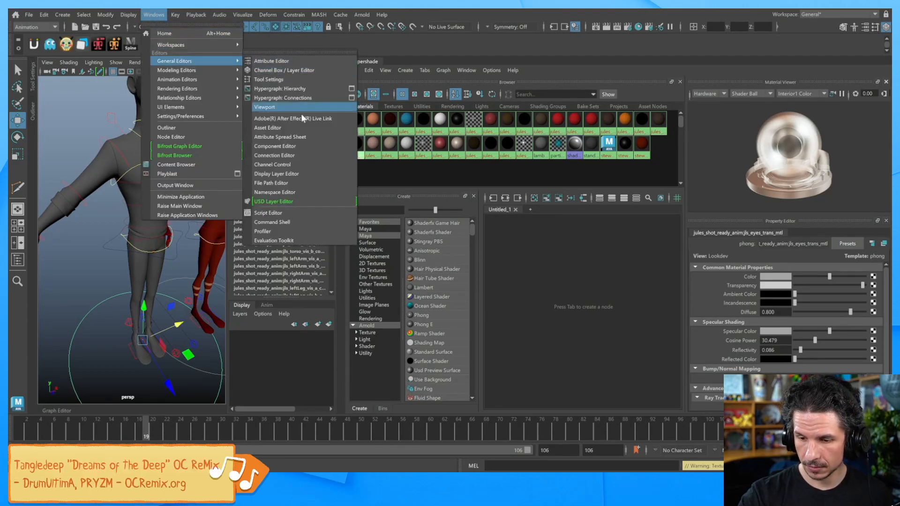
{"action": "left_click", "coordinate": [308, 181]}
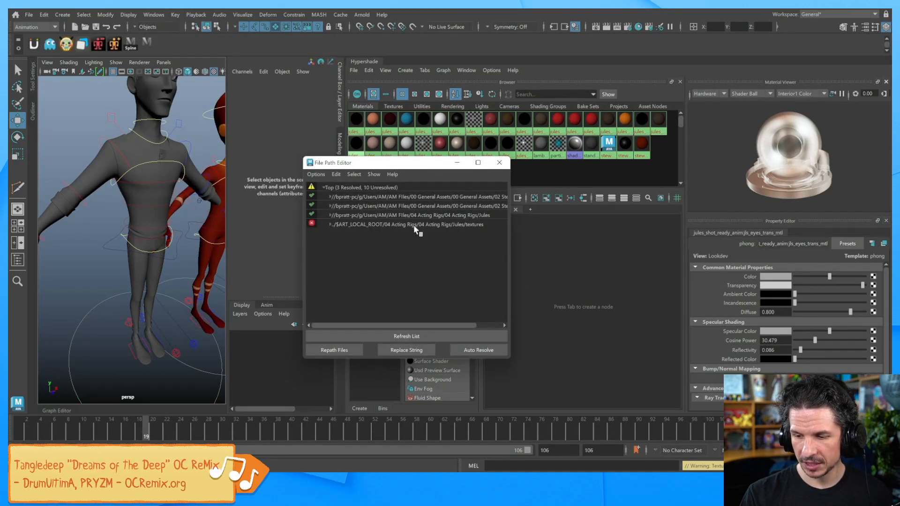
{"action": "left_click", "coordinate": [414, 225]}
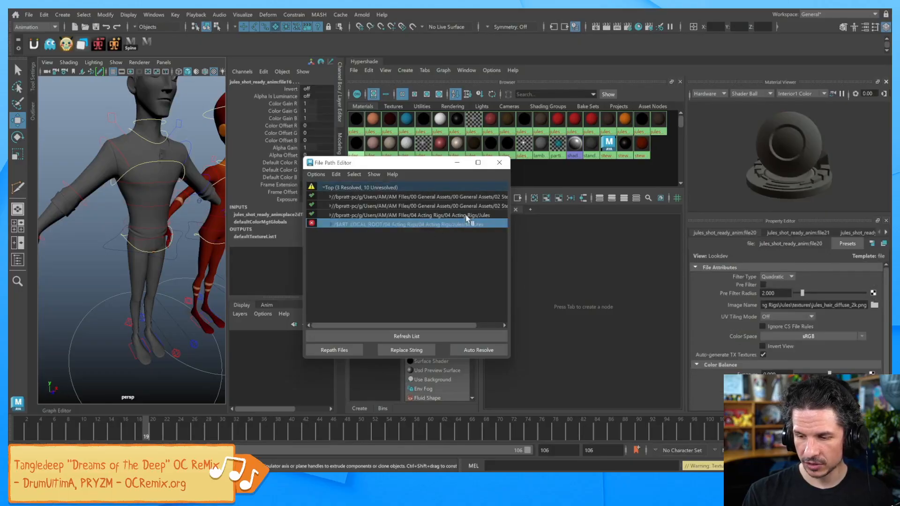
{"action": "left_click", "coordinate": [347, 352]}
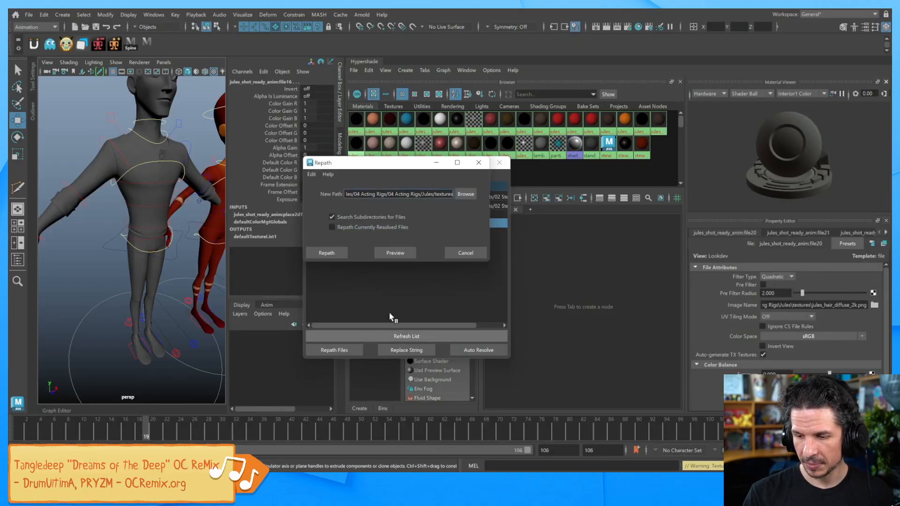
{"action": "left_click", "coordinate": [324, 253]}
{"action": "left_click", "coordinate": [501, 166]}
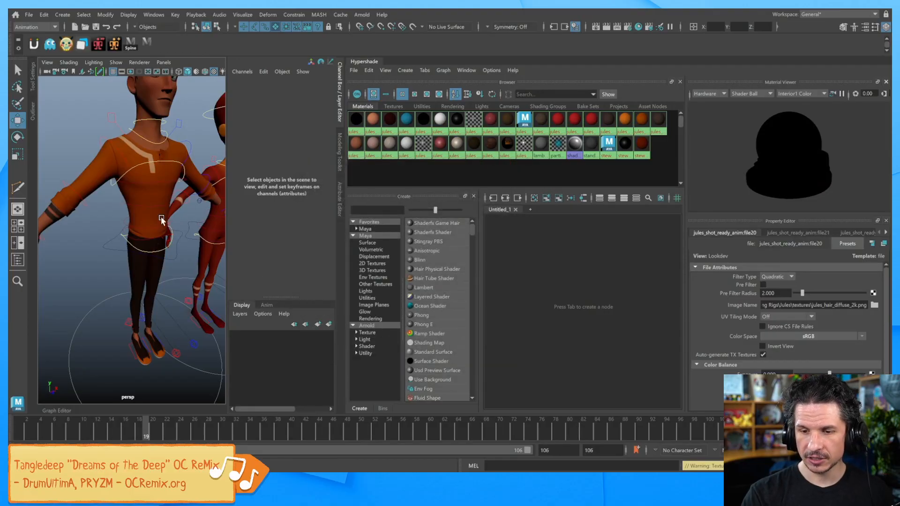
Step: Examine Jules's render-textured body, face and eyes up close from several angles
{"action": "middle_click_drag", "start_coordinate": [168, 225], "coordinate": [161, 267], "text": "alt"}
{"action": "right_click_drag", "start_coordinate": [160, 267], "coordinate": [193, 261], "text": "alt"}
{"action": "middle_click_drag", "start_coordinate": [193, 261], "coordinate": [172, 299], "text": "alt"}
{"action": "right_click_drag", "start_coordinate": [172, 299], "coordinate": [197, 296], "text": "alt"}
{"action": "left_click_drag", "start_coordinate": [196, 296], "coordinate": [189, 294], "text": "alt"}
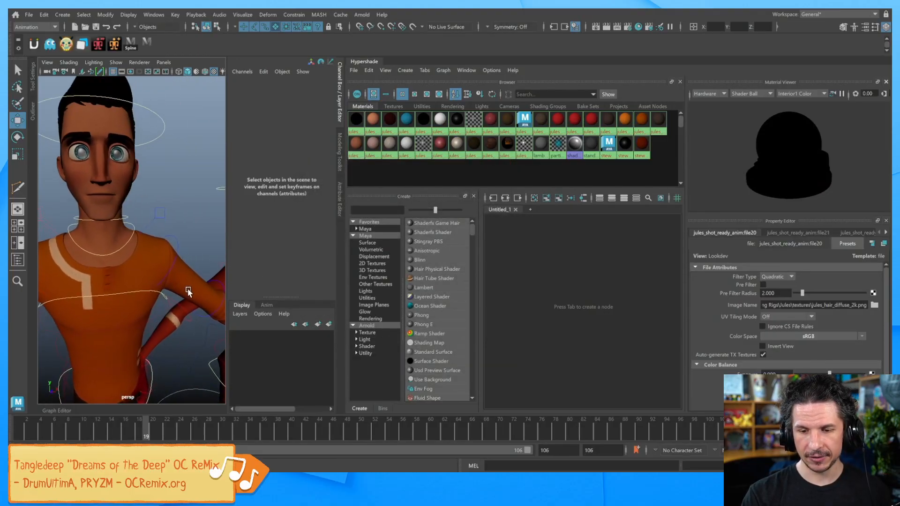
{"action": "middle_click_drag", "start_coordinate": [190, 294], "coordinate": [207, 305], "text": "alt"}
{"action": "left_click_drag", "start_coordinate": [208, 306], "coordinate": [217, 308], "text": "alt"}
{"action": "right_click_drag", "start_coordinate": [217, 309], "coordinate": [213, 311], "text": "alt"}
{"action": "left_click_drag", "start_coordinate": [214, 311], "coordinate": [210, 315], "text": "alt"}
{"action": "right_click_drag", "start_coordinate": [210, 315], "coordinate": [224, 313], "text": "alt"}
{"action": "mouse_move", "coordinate": [202, 284]}
{"action": "left_mouse_down", "text": "alt"}
{"action": "mouse_move", "coordinate": [199, 297]}
{"action": "mouse_move", "coordinate": [187, 290]}
{"action": "left_mouse_up", "text": "alt"}
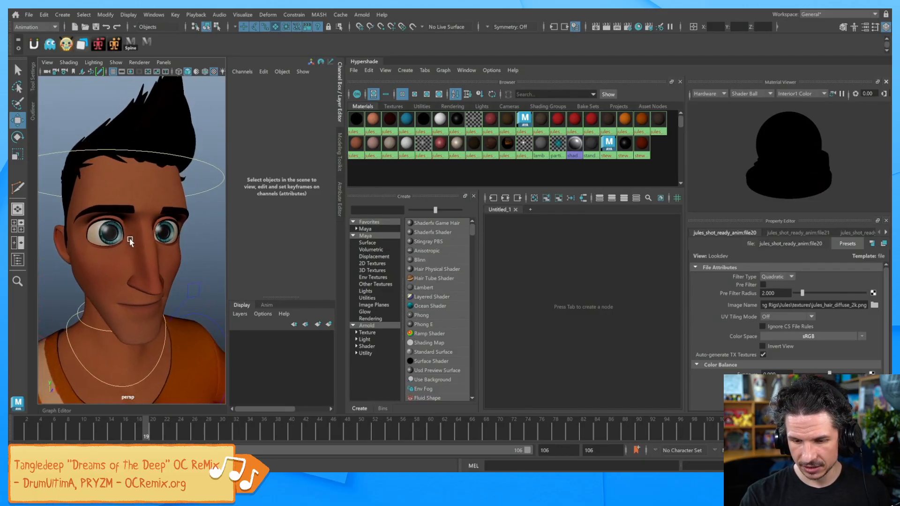
{"action": "left_click", "coordinate": [340, 118]}
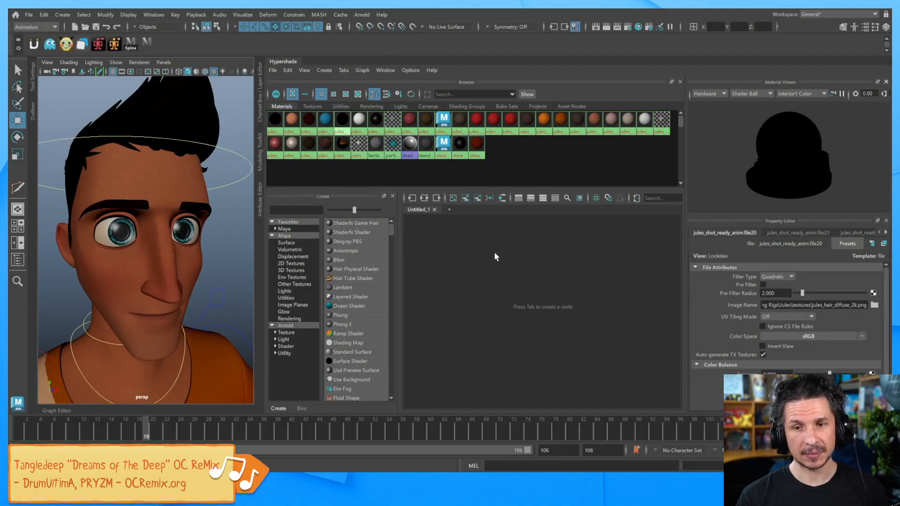
Step: Try making the tmp__outer_eyeball_trans_shader1 material fully opaque, and undo the change
{"action": "left_click", "coordinate": [396, 123]}
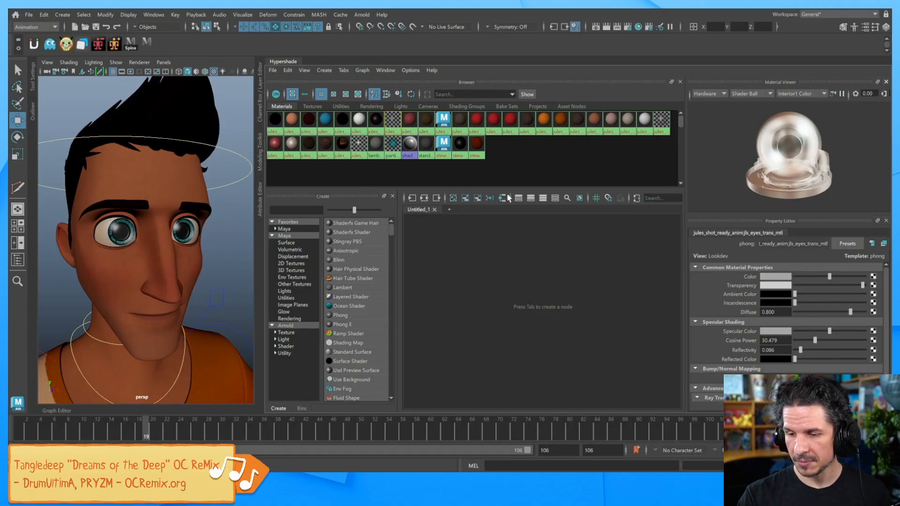
{"action": "left_click", "coordinate": [359, 144]}
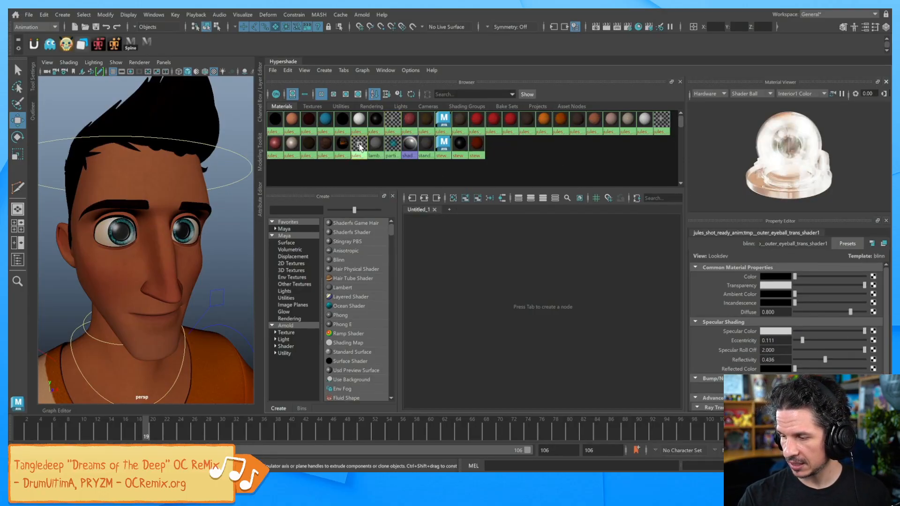
{"action": "left_click_drag", "start_coordinate": [863, 287], "coordinate": [751, 291]}
{"action": "key", "text": "ctrl+z"}
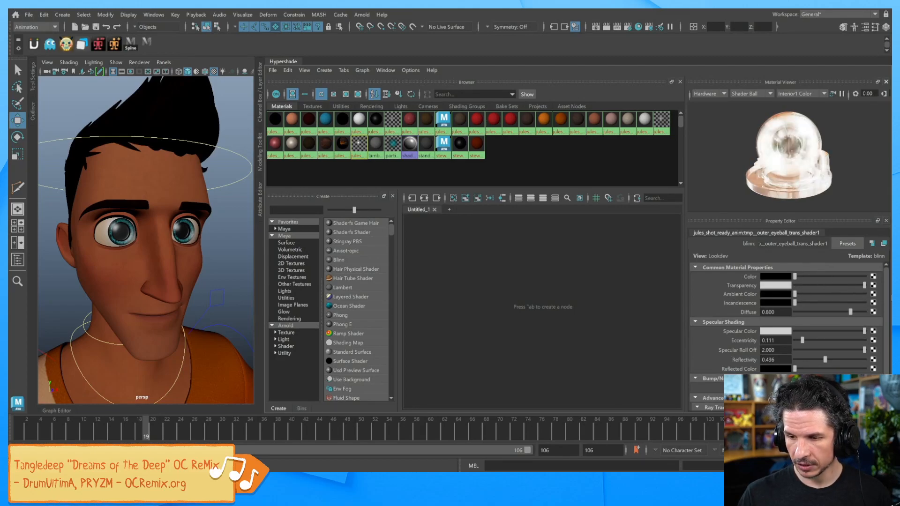
Step: Select the jls_eyes_trans_mtl material, try lowering its Transparency to fully opaque, and undo that change
{"action": "left_click", "coordinate": [393, 120]}
{"action": "left_click_drag", "start_coordinate": [862, 285], "coordinate": [727, 288]}
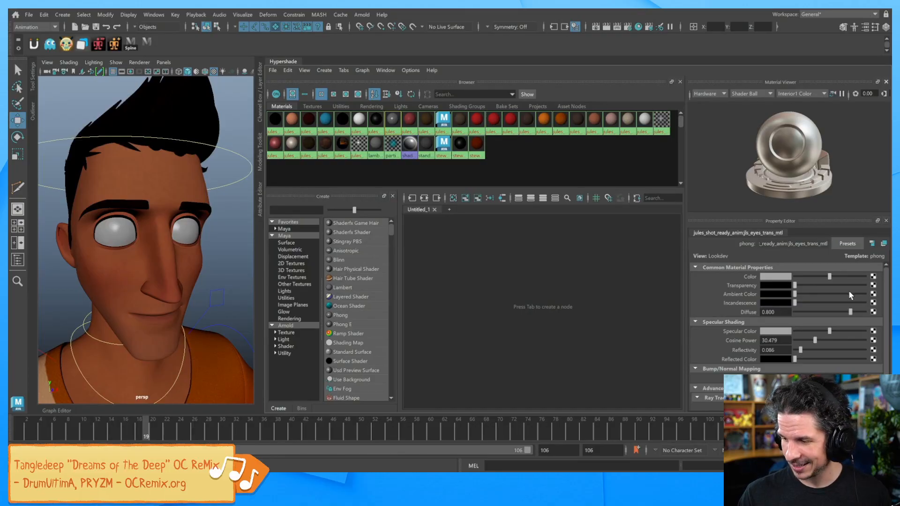
{"action": "key", "text": "ctrl+z"}
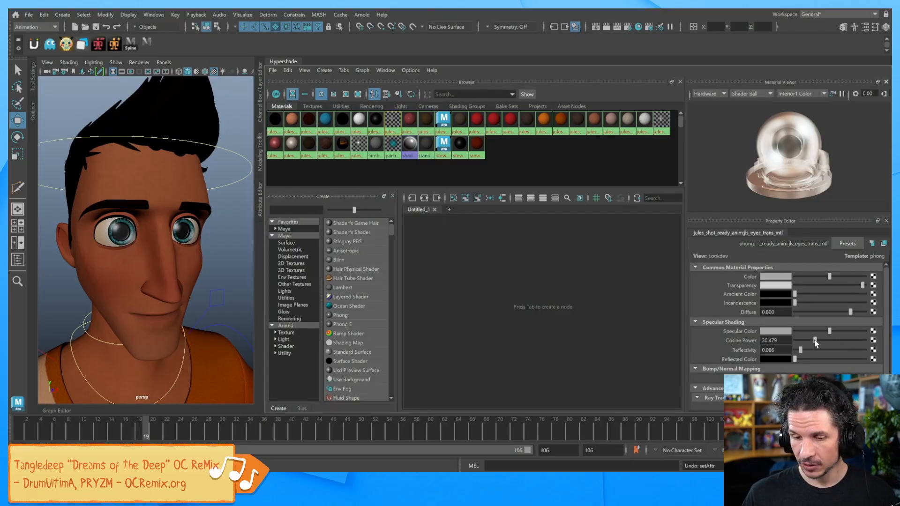
Step: Try a Cosine Power of 37.901 with a darker Specular Color on the eye material, checking the eye highlights up close
{"action": "mouse_move", "coordinate": [812, 339]}
{"action": "left_mouse_down"}
{"action": "mouse_move", "coordinate": [821, 340]}
{"action": "mouse_move", "coordinate": [814, 331]}
{"action": "left_mouse_up"}
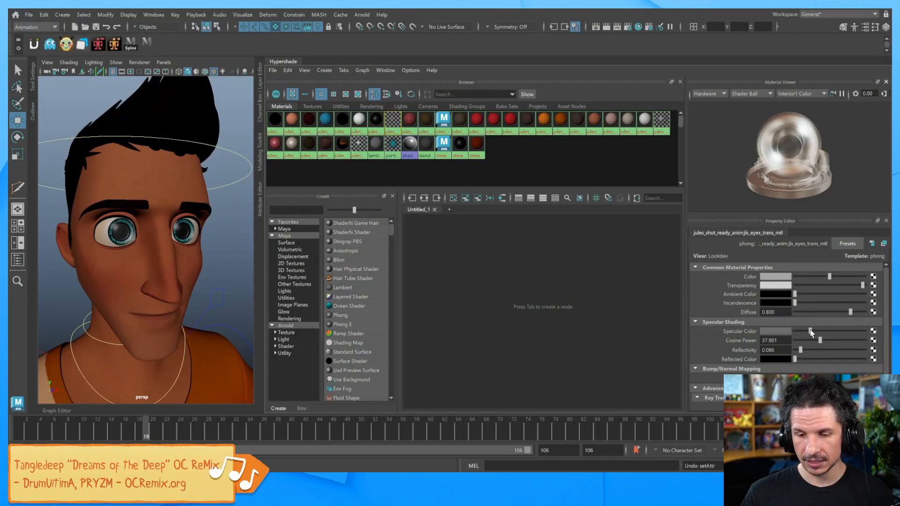
{"action": "left_click_drag", "start_coordinate": [231, 283], "coordinate": [206, 299], "text": "alt"}
{"action": "right_click_drag", "start_coordinate": [207, 300], "coordinate": [209, 300], "text": "alt"}
{"action": "left_click_drag", "start_coordinate": [210, 301], "coordinate": [196, 300], "text": "alt"}
{"action": "right_click_drag", "start_coordinate": [195, 300], "coordinate": [212, 305], "text": "alt"}
{"action": "mouse_move", "coordinate": [213, 305]}
{"action": "left_mouse_down", "text": "alt"}
{"action": "mouse_move", "coordinate": [217, 293]}
{"action": "mouse_move", "coordinate": [217, 302]}
{"action": "left_mouse_up", "text": "alt"}
Step: Try a brighter Specular Color on the eye material, and then a Cosine Power of 17.525 with a dark Specular Color
{"action": "left_click_drag", "start_coordinate": [811, 330], "coordinate": [839, 321]}
{"action": "left_click", "coordinate": [825, 341]}
{"action": "mouse_move", "coordinate": [821, 336]}
{"action": "left_mouse_down"}
{"action": "mouse_move", "coordinate": [805, 336]}
{"action": "mouse_move", "coordinate": [820, 329]}
{"action": "mouse_move", "coordinate": [809, 329]}
{"action": "left_mouse_up"}
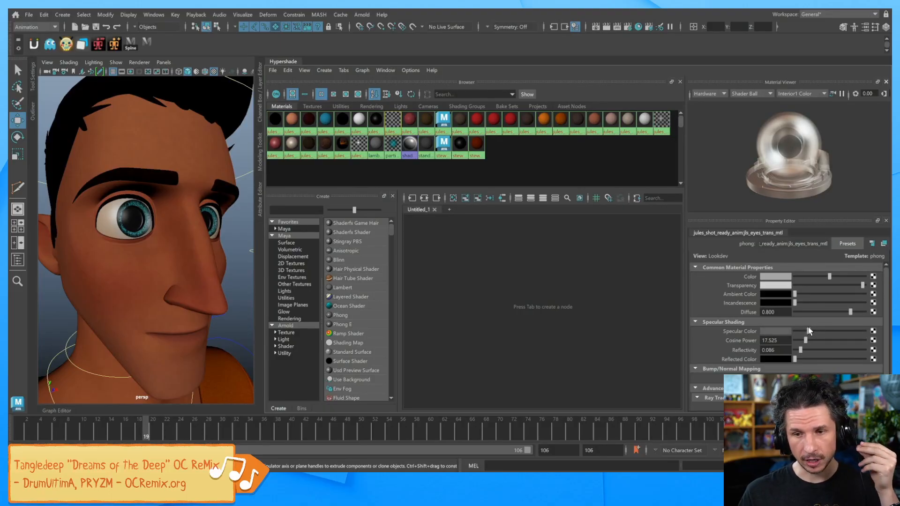
Step: Brighten the eye material's Specular Color to near white, and set Cosine Power to 85.122 and Reflectivity to 0.129
{"action": "left_click_drag", "start_coordinate": [808, 331], "coordinate": [856, 337]}
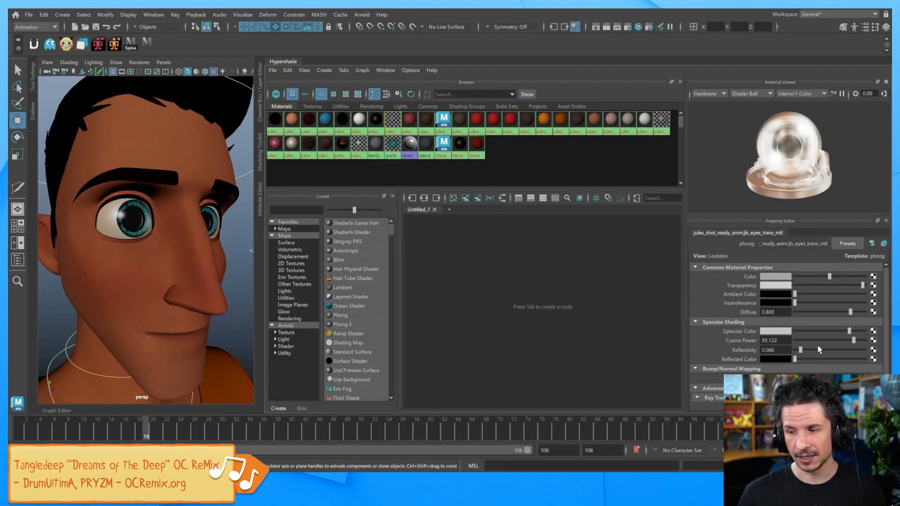
{"action": "left_click_drag", "start_coordinate": [799, 350], "coordinate": [803, 350]}
{"action": "left_click_drag", "start_coordinate": [232, 290], "coordinate": [219, 304], "text": "alt"}
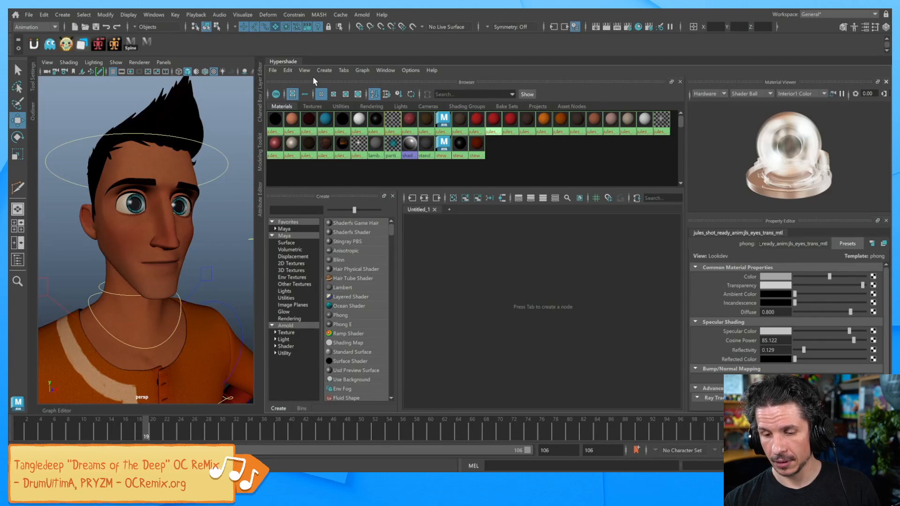
Step: Collapse the Hypershade, frame both characters at full height, and select the Stewart rig's root control
{"action": "left_click", "coordinate": [287, 61]}
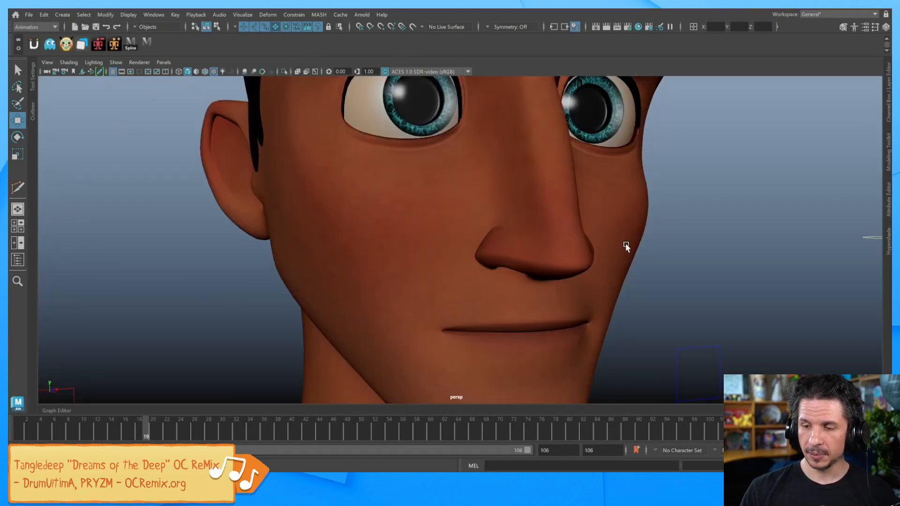
{"action": "right_click_drag", "start_coordinate": [748, 254], "coordinate": [572, 263], "text": "alt"}
{"action": "right_click_drag", "start_coordinate": [547, 297], "coordinate": [512, 303], "text": "alt"}
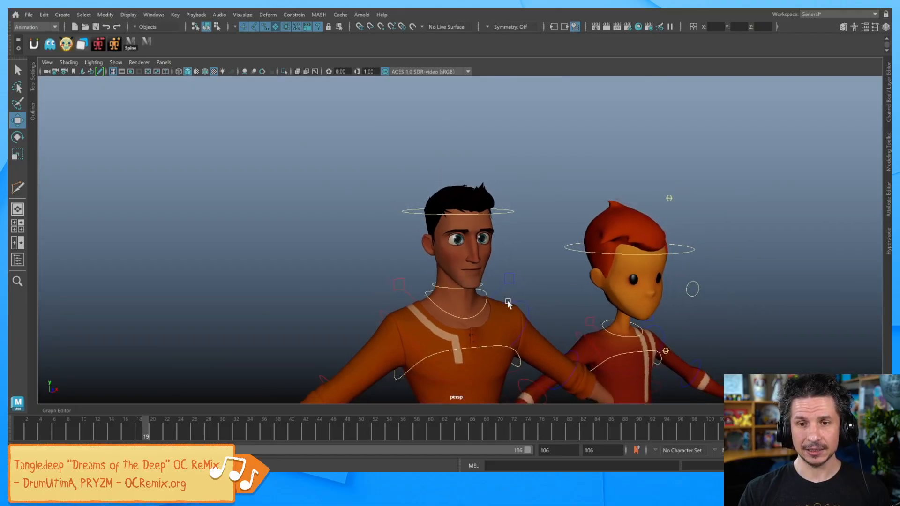
{"action": "middle_click_drag", "start_coordinate": [569, 318], "coordinate": [580, 233], "text": "alt"}
{"action": "left_click", "coordinate": [504, 115]}
{"action": "key", "text": "f"}
{"action": "right_click_drag", "start_coordinate": [763, 255], "coordinate": [448, 269], "text": "alt"}
{"action": "right_click_drag", "start_coordinate": [656, 300], "coordinate": [480, 314], "text": "alt"}
{"action": "middle_click_drag", "start_coordinate": [585, 335], "coordinate": [601, 221], "text": "alt"}
{"action": "right_click_drag", "start_coordinate": [703, 236], "coordinate": [614, 245], "text": "alt"}
{"action": "middle_click_drag", "start_coordinate": [537, 307], "coordinate": [497, 229], "text": "alt"}
{"action": "right_click_drag", "start_coordinate": [534, 253], "coordinate": [484, 256], "text": "alt"}
{"action": "middle_click_drag", "start_coordinate": [498, 279], "coordinate": [483, 261], "text": "alt"}
{"action": "left_click_drag", "start_coordinate": [483, 261], "coordinate": [536, 281], "text": "alt"}
{"action": "left_click", "coordinate": [589, 354]}
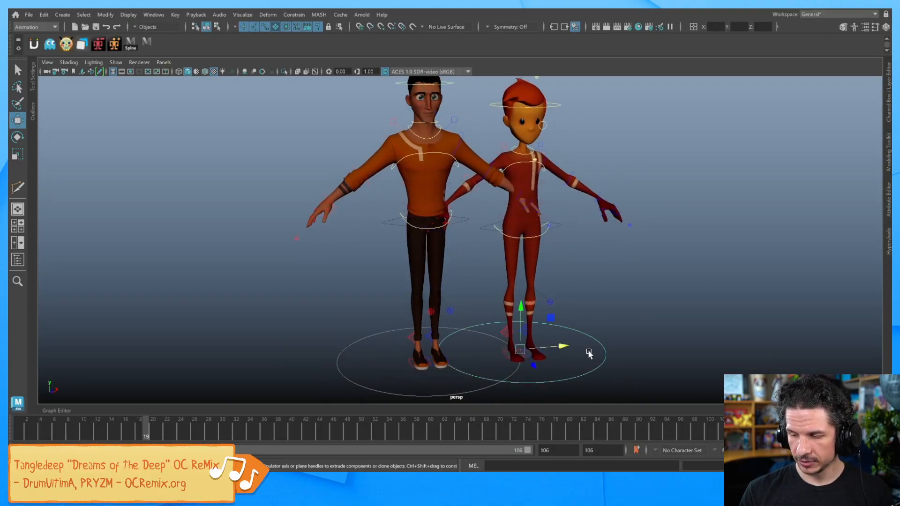
Step: Move the red-suited character's root control farther away from the orange-sweater character, and return to the Select tool
{"action": "left_click_drag", "start_coordinate": [568, 347], "coordinate": [619, 335]}
{"action": "key", "text": "q"}
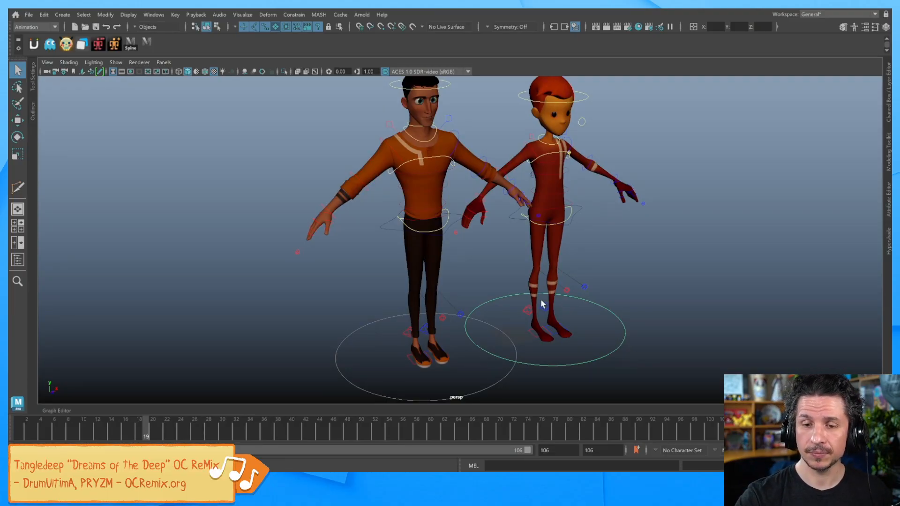
Step: Create a Super Ellipse polygon primitive and scale it up uniformly to about knee height beside the red-suited character
{"action": "left_click", "coordinate": [66, 15]}
{"action": "mouse_move", "coordinate": [80, 17]}
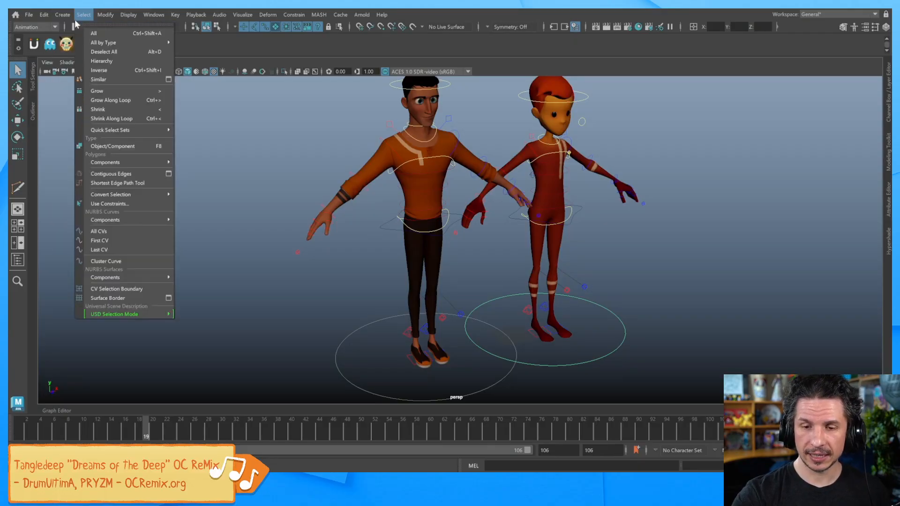
{"action": "mouse_move", "coordinate": [89, 40]}
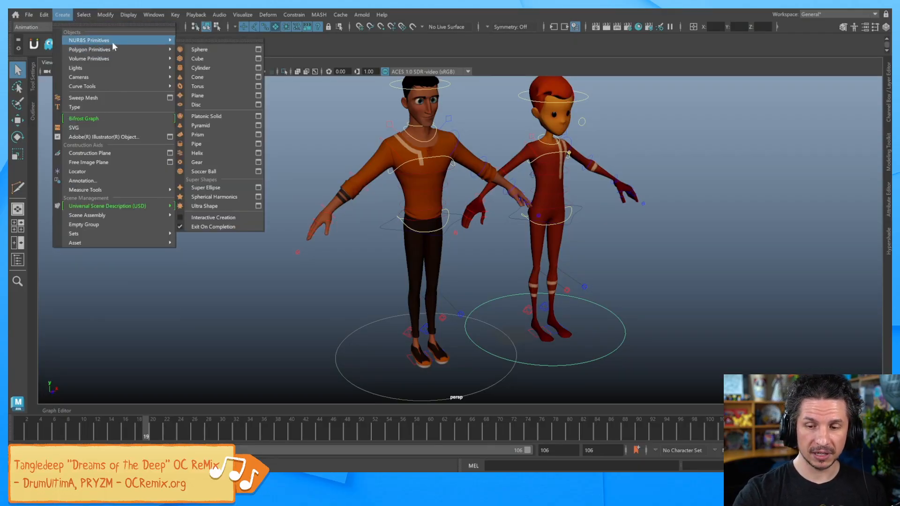
{"action": "mouse_move", "coordinate": [117, 49]}
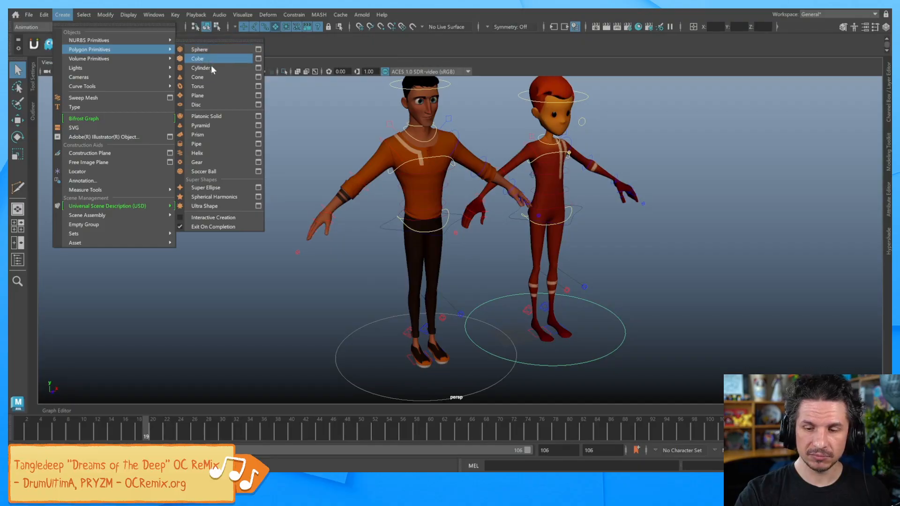
{"action": "left_click", "coordinate": [224, 189]}
{"action": "left_click_drag", "start_coordinate": [543, 346], "coordinate": [532, 389], "text": "alt"}
{"action": "key", "text": "r"}
{"action": "left_click_drag", "start_coordinate": [519, 309], "coordinate": [587, 303]}
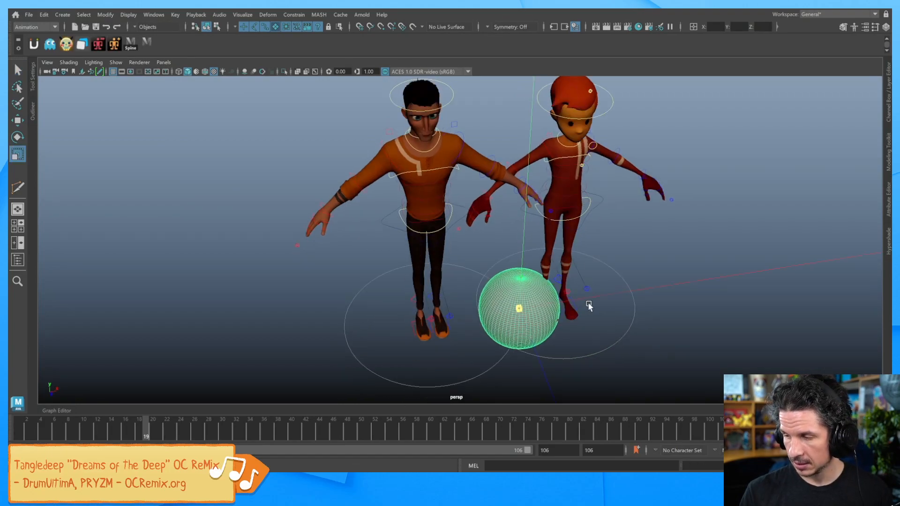
{"action": "key", "text": "w"}
Step: Show the super ellipse's channels and try adjusting Harmonics 4 and Ultra Mirror, undoing each change
{"action": "left_click", "coordinate": [889, 113]}
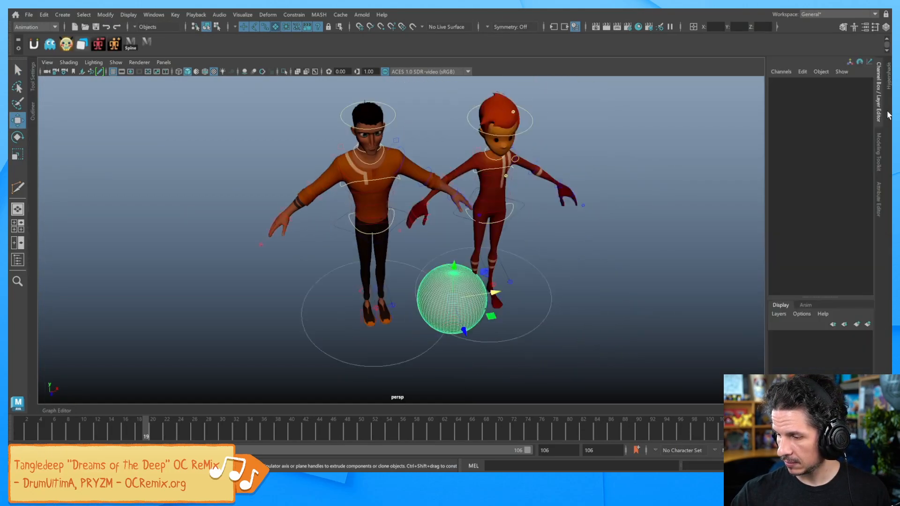
{"action": "left_click_drag", "start_coordinate": [870, 180], "coordinate": [870, 232]}
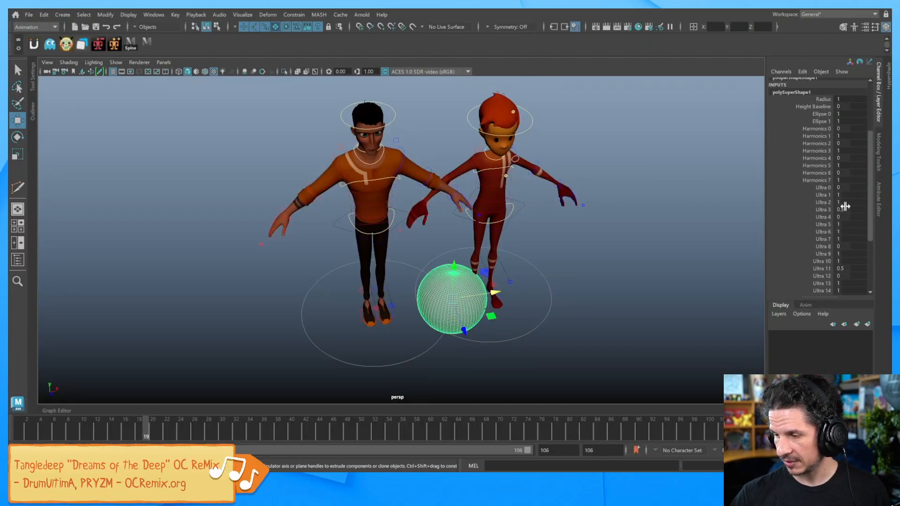
{"action": "left_click", "coordinate": [817, 158]}
{"action": "middle_click_drag", "start_coordinate": [739, 196], "coordinate": [614, 219]}
{"action": "key", "text": "ctrl+z"}
{"action": "scroll", "coordinate": [872, 215], "scroll_direction": "down", "scroll_amount": 3}
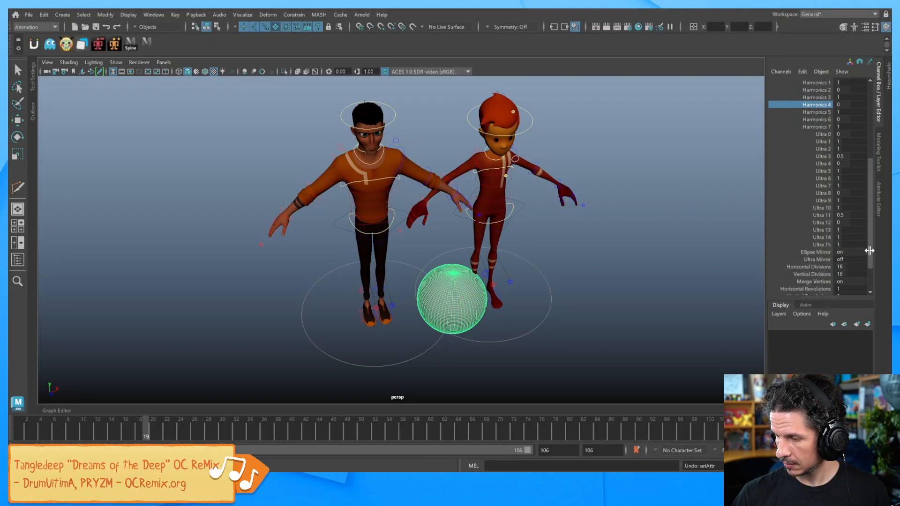
{"action": "scroll", "coordinate": [868, 250], "scroll_direction": "down", "scroll_amount": 2}
{"action": "left_click", "coordinate": [824, 228]}
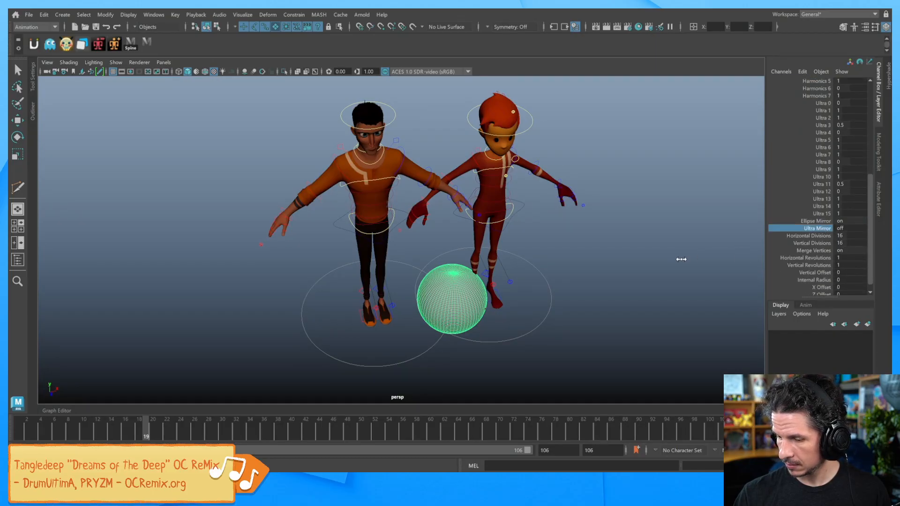
{"action": "key", "text": "ctrl+z"}
Step: Undo the super ellipse's scaling and its creation
{"action": "scroll", "coordinate": [871, 273], "scroll_direction": "down", "scroll_amount": 1}
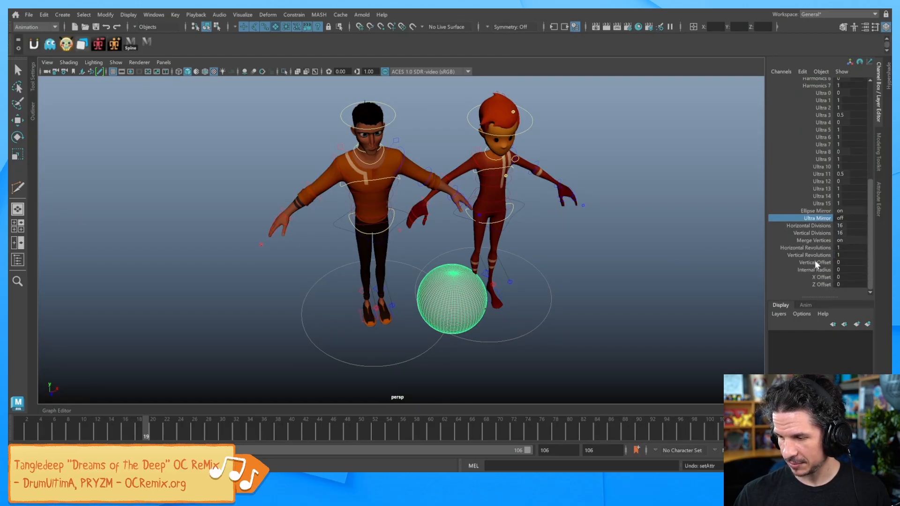
{"action": "key", "text": "ctrl+z"}
{"action": "key", "text": "ctrl+z"}
{"action": "key", "text": "ctrl+z"}
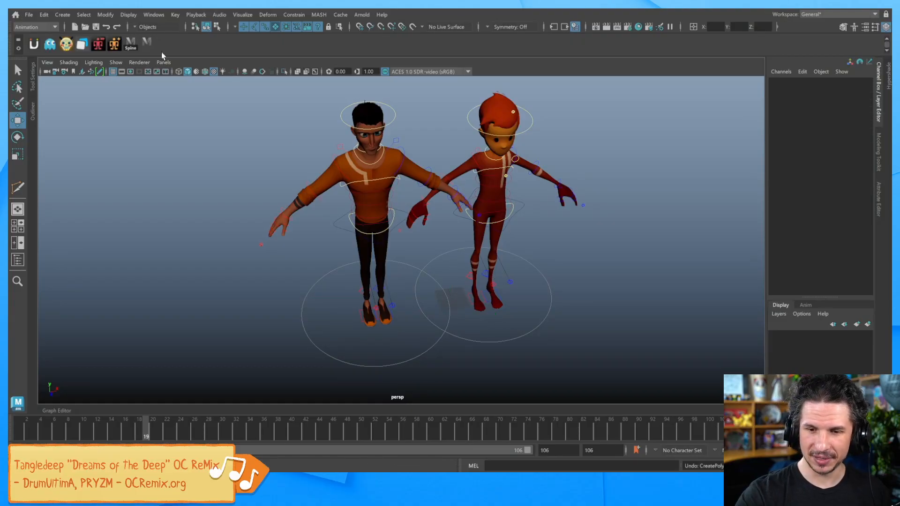
Step: Create an Ultra Shape polygon primitive and scale it uniformly to about 37.676
{"action": "left_click", "coordinate": [62, 15]}
{"action": "mouse_move", "coordinate": [112, 67]}
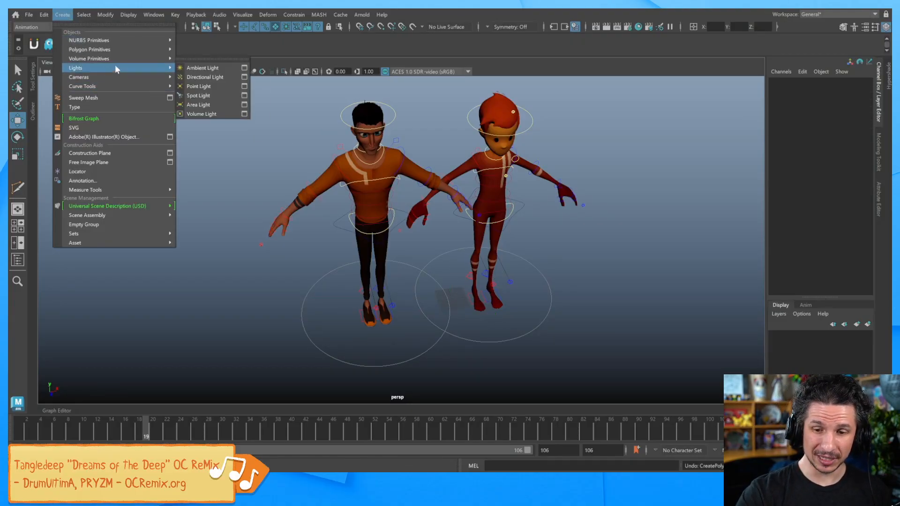
{"action": "mouse_move", "coordinate": [147, 49]}
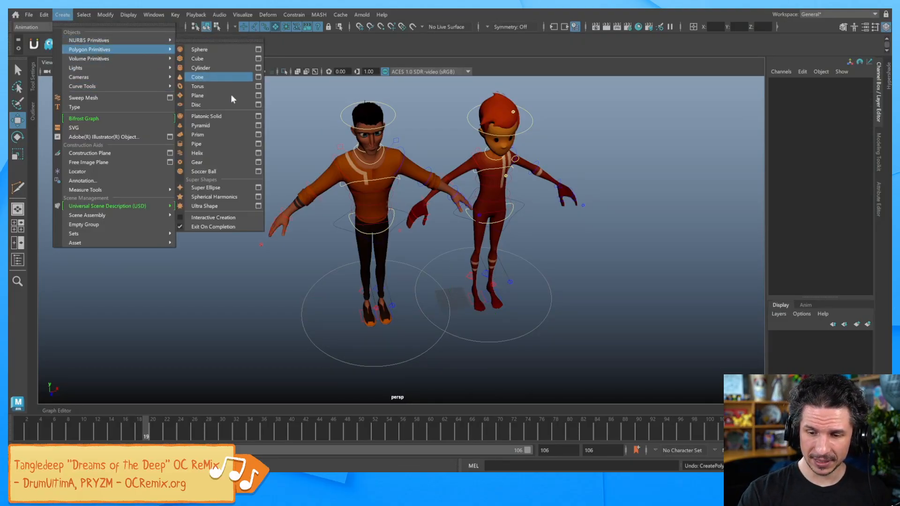
{"action": "left_click", "coordinate": [233, 204]}
{"action": "key", "text": "r"}
{"action": "left_click_drag", "start_coordinate": [453, 300], "coordinate": [526, 295]}
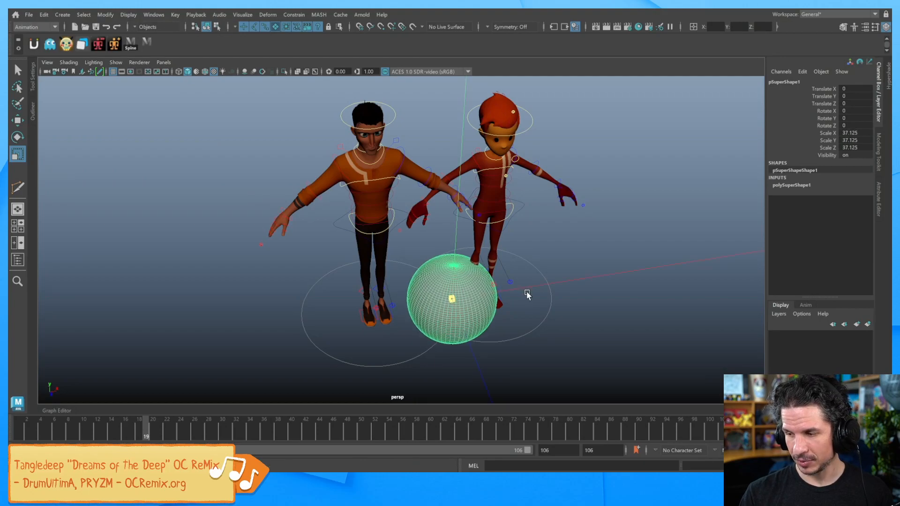
Step: Try changing the ultra shape's Height Baseline and its Ellipse 1 to 0, and undo these together with the scaling
{"action": "left_click", "coordinate": [803, 186]}
{"action": "left_click", "coordinate": [813, 199]}
{"action": "middle_click_drag", "start_coordinate": [660, 258], "coordinate": [692, 258]}
{"action": "key", "text": "ctrl+z"}
{"action": "left_click", "coordinate": [822, 207]}
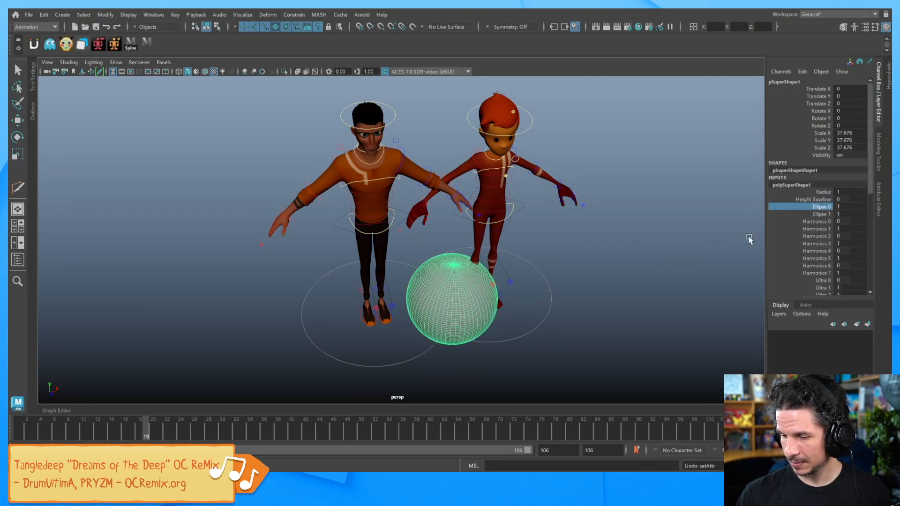
{"action": "left_click", "coordinate": [823, 214]}
{"action": "middle_click_drag", "start_coordinate": [752, 237], "coordinate": [721, 242]}
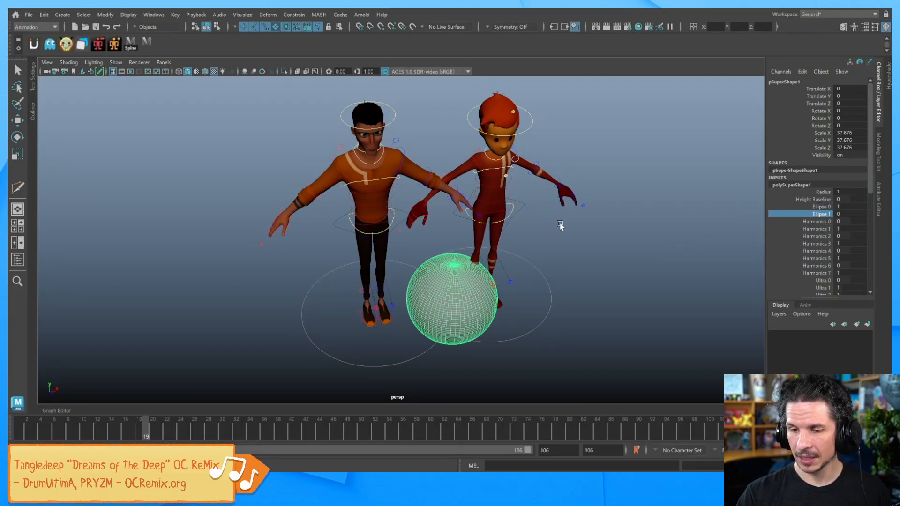
{"action": "key", "text": "r"}
{"action": "key", "text": "ctrl+z"}
{"action": "key", "text": "ctrl+z"}
Step: Switch to the Modeling menu set and start the Create Polygon tool over the origin grid
{"action": "left_click", "coordinate": [64, 15]}
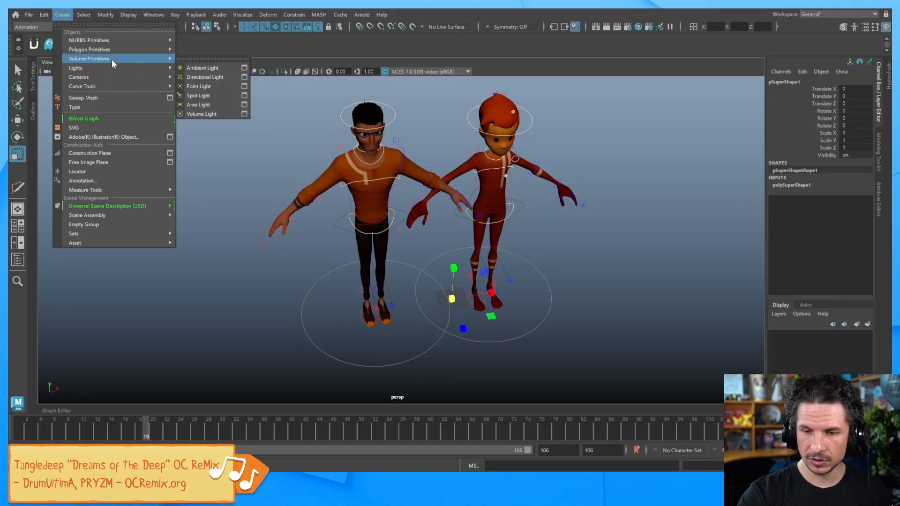
{"action": "mouse_move", "coordinate": [156, 49]}
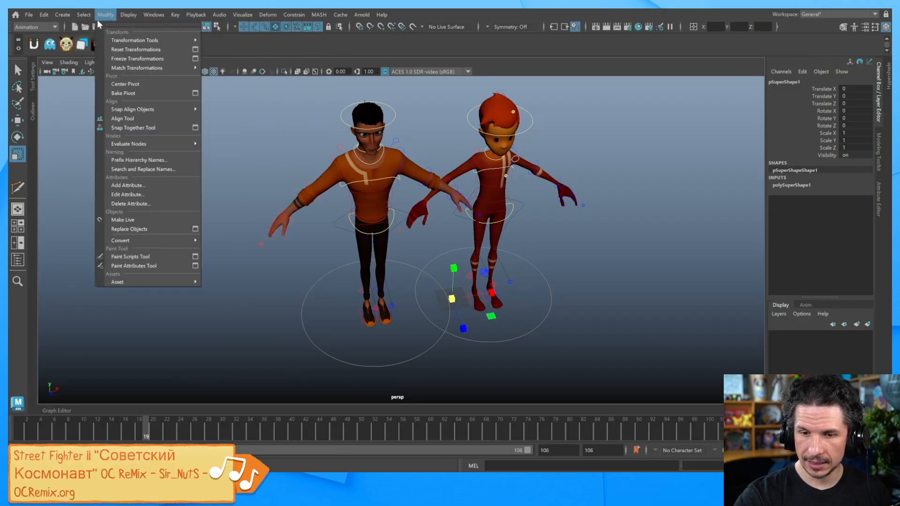
{"action": "left_click", "coordinate": [36, 27]}
{"action": "left_click", "coordinate": [40, 37]}
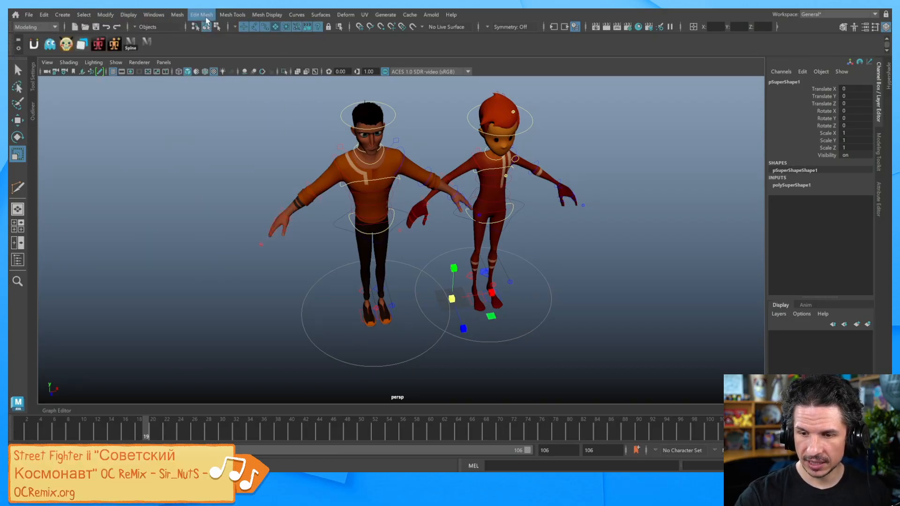
{"action": "left_click", "coordinate": [183, 16]}
{"action": "mouse_move", "coordinate": [200, 42]}
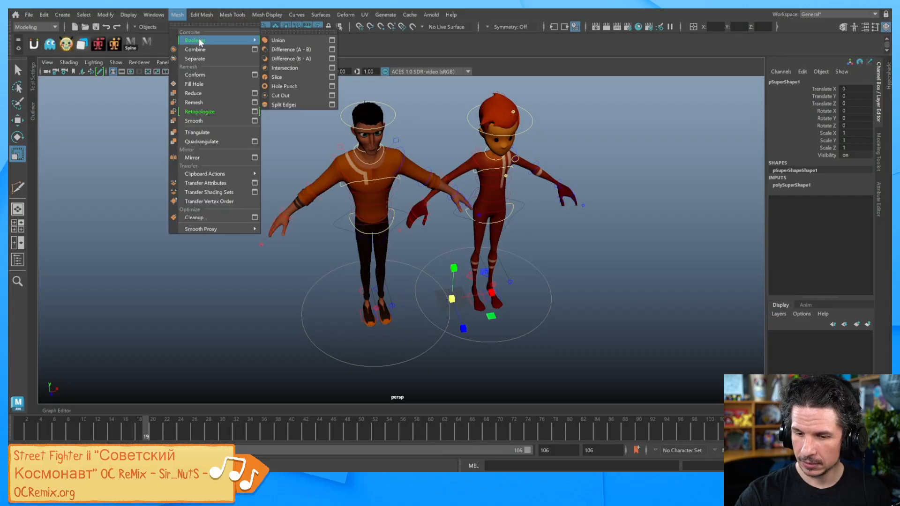
{"action": "mouse_move", "coordinate": [213, 15]}
{"action": "mouse_move", "coordinate": [182, 16]}
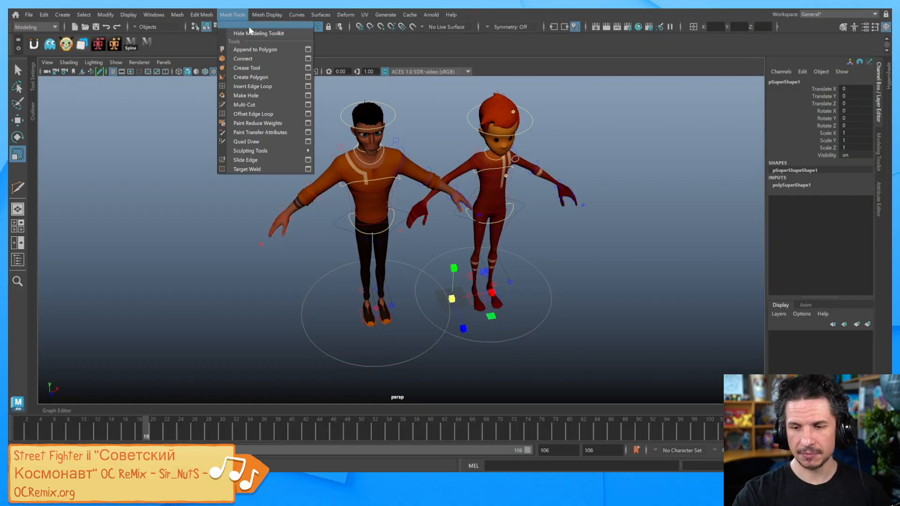
{"action": "left_click", "coordinate": [263, 79]}
{"action": "left_click_drag", "start_coordinate": [530, 197], "coordinate": [534, 286], "text": "alt"}
{"action": "middle_click_drag", "start_coordinate": [535, 286], "coordinate": [469, 224], "text": "alt"}
{"action": "right_click_drag", "start_coordinate": [428, 231], "coordinate": [552, 245], "text": "alt"}
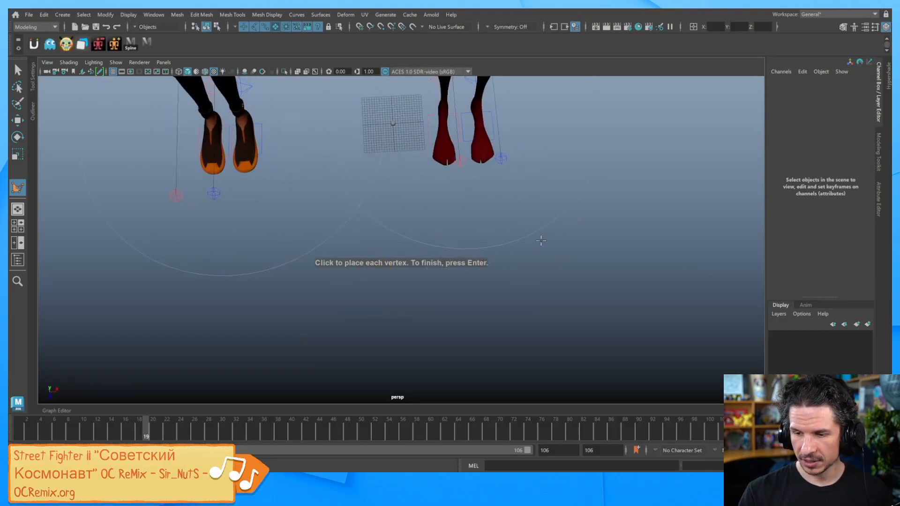
{"action": "left_click_drag", "start_coordinate": [553, 245], "coordinate": [484, 334], "text": "alt"}
{"action": "right_click_drag", "start_coordinate": [484, 333], "coordinate": [667, 287], "text": "alt"}
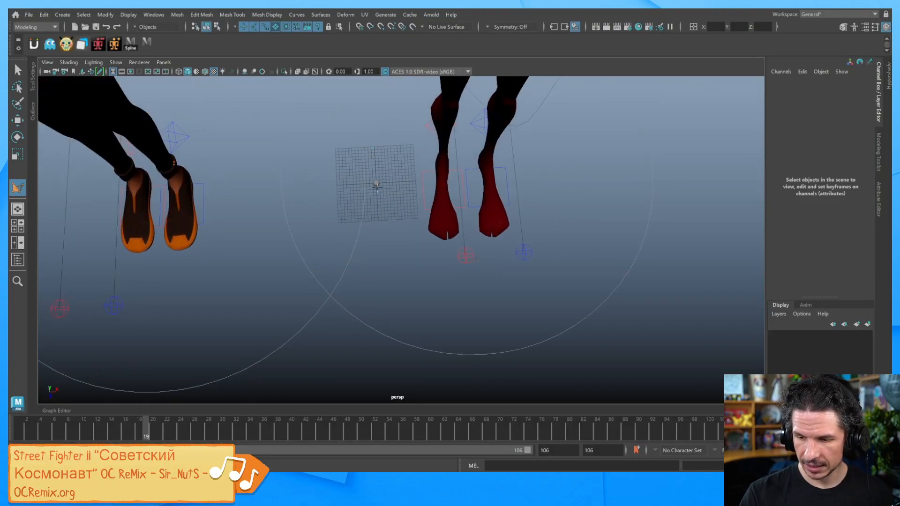
Step: Undo back past the ultra shape's creation, and redo the red-suited character's move
{"action": "left_click", "coordinate": [372, 158]}
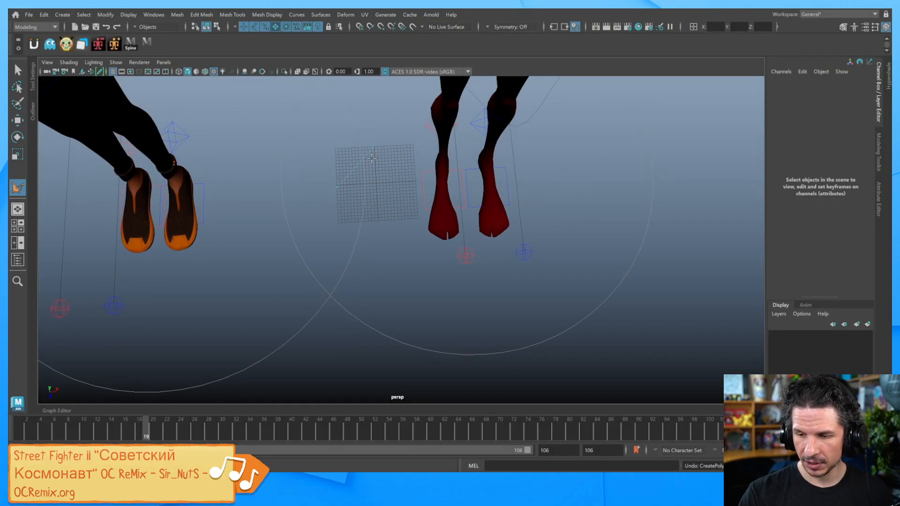
{"action": "key", "text": "ctrl+z"}
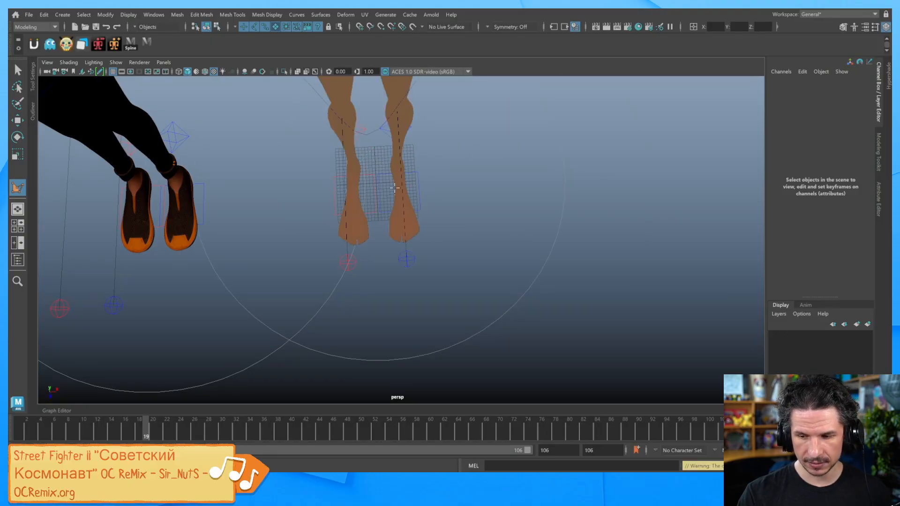
{"action": "key", "text": "shift+z"}
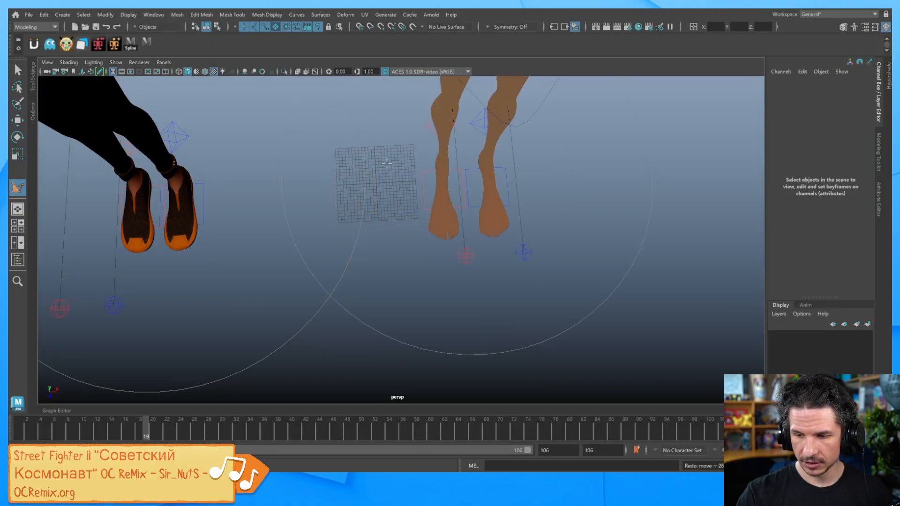
Step: Draw a flat four-pointed star polygon about the size of the origin grid, centred on it
{"action": "left_click", "coordinate": [376, 142]}
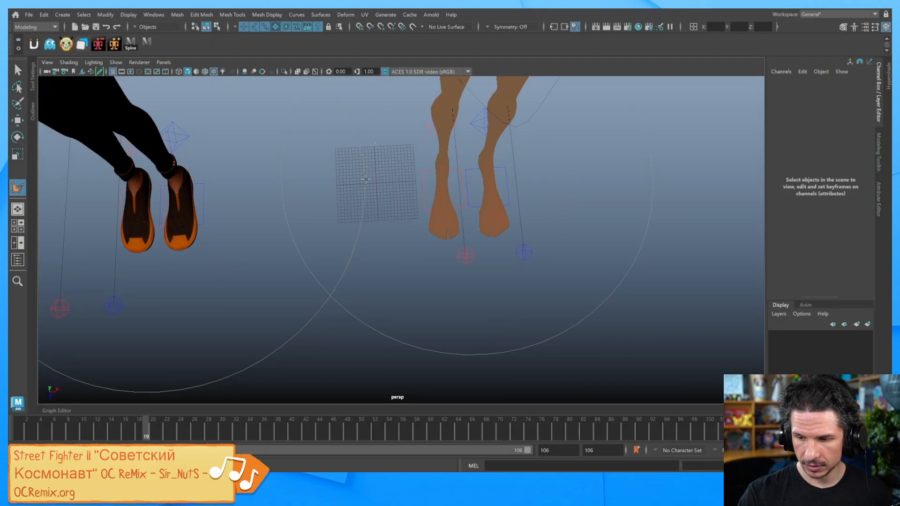
{"action": "left_click", "coordinate": [328, 186]}
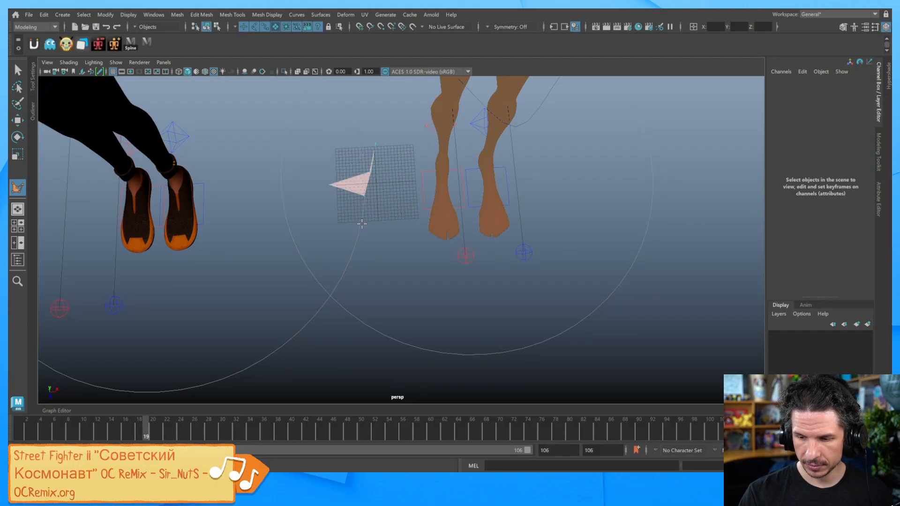
{"action": "left_click", "coordinate": [376, 221]}
{"action": "left_click", "coordinate": [384, 196]}
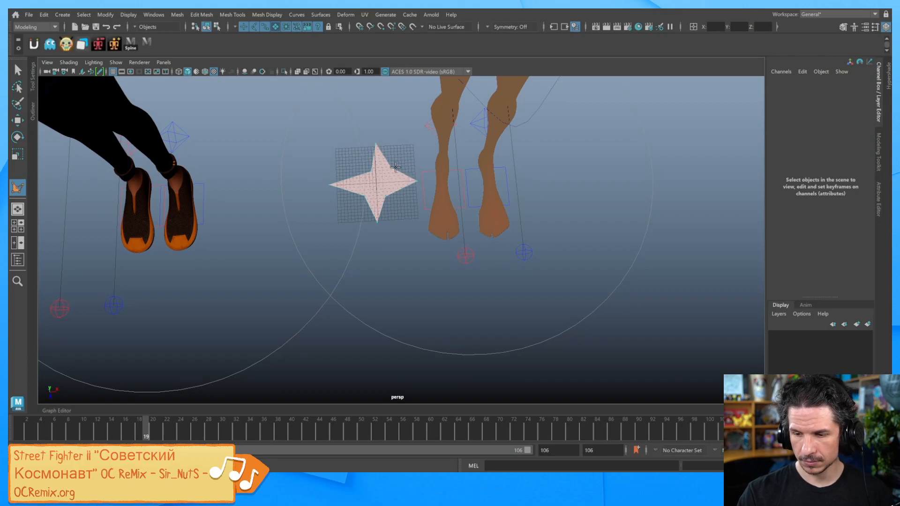
{"action": "key", "text": "r"}
Step: Reposition the star's vertices to even out its shape, and return to object selection
{"action": "right_click_drag", "start_coordinate": [388, 168], "coordinate": [350, 166]}
{"action": "left_click", "coordinate": [373, 171]}
{"action": "key", "text": "w"}
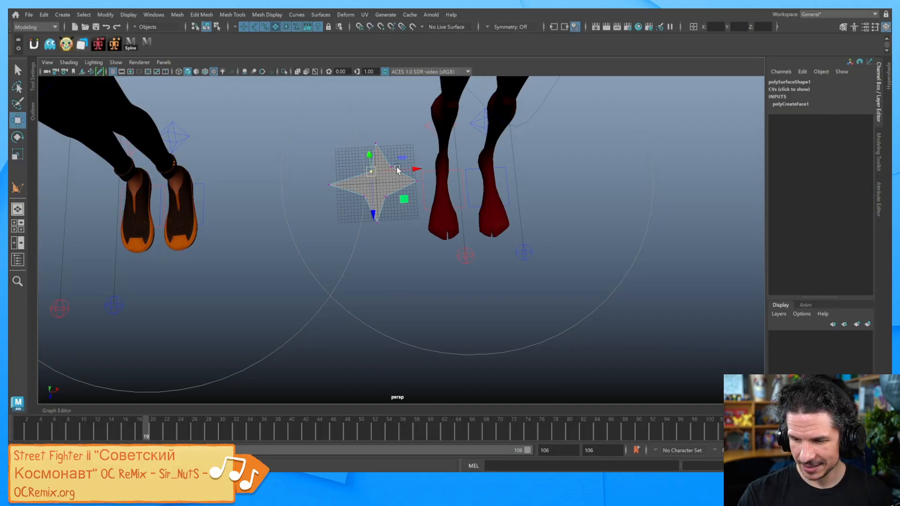
{"action": "left_click", "coordinate": [404, 198]}
{"action": "left_click", "coordinate": [370, 171]}
{"action": "left_click_drag", "start_coordinate": [403, 199], "coordinate": [363, 190]}
{"action": "left_click_drag", "start_coordinate": [408, 223], "coordinate": [408, 220]}
{"action": "left_click_drag", "start_coordinate": [317, 175], "coordinate": [365, 213]}
{"action": "left_click_drag", "start_coordinate": [364, 132], "coordinate": [407, 173]}
{"action": "left_click", "coordinate": [421, 194]}
{"action": "scroll", "coordinate": [476, 217], "scroll_direction": "down", "scroll_amount": 1}
{"action": "left_click_drag", "start_coordinate": [475, 218], "coordinate": [426, 342], "text": "alt"}
{"action": "key", "text": "F8"}
Step: Rotate the star upright to a Rotate X of about 93.193
{"action": "key", "text": "f"}
{"action": "right_click_drag", "start_coordinate": [407, 327], "coordinate": [299, 322], "text": "alt"}
{"action": "left_click_drag", "start_coordinate": [328, 310], "coordinate": [422, 277], "text": "alt"}
{"action": "middle_click_drag", "start_coordinate": [422, 277], "coordinate": [483, 310], "text": "alt"}
{"action": "right_click_drag", "start_coordinate": [483, 310], "coordinate": [474, 314], "text": "alt"}
{"action": "left_click_drag", "start_coordinate": [474, 314], "coordinate": [483, 311], "text": "alt"}
{"action": "key", "text": "e"}
{"action": "key", "text": "w"}
{"action": "key", "text": "e"}
{"action": "left_click_drag", "start_coordinate": [457, 263], "coordinate": [316, 67]}
{"action": "key", "text": "w"}
Step: Move the star up in front of the orange-sweater character's face, to about -76.962, 178.725, 43.026
{"action": "middle_click_drag", "start_coordinate": [403, 89], "coordinate": [498, 269], "text": "alt"}
{"action": "right_click_drag", "start_coordinate": [498, 269], "coordinate": [459, 267], "text": "alt"}
{"action": "left_click_drag", "start_coordinate": [418, 262], "coordinate": [426, 121]}
{"action": "right_click_drag", "start_coordinate": [425, 121], "coordinate": [488, 224], "text": "alt"}
{"action": "middle_click_drag", "start_coordinate": [489, 224], "coordinate": [474, 319], "text": "alt"}
{"action": "right_click_drag", "start_coordinate": [474, 319], "coordinate": [594, 269], "text": "alt"}
{"action": "middle_click_drag", "start_coordinate": [375, 276], "coordinate": [437, 275], "text": "alt"}
{"action": "right_click_drag", "start_coordinate": [438, 275], "coordinate": [428, 239], "text": "alt"}
Step: Scale the star down uniformly to about 0.144, close to the size of the character's eyes
{"action": "key", "text": "e"}
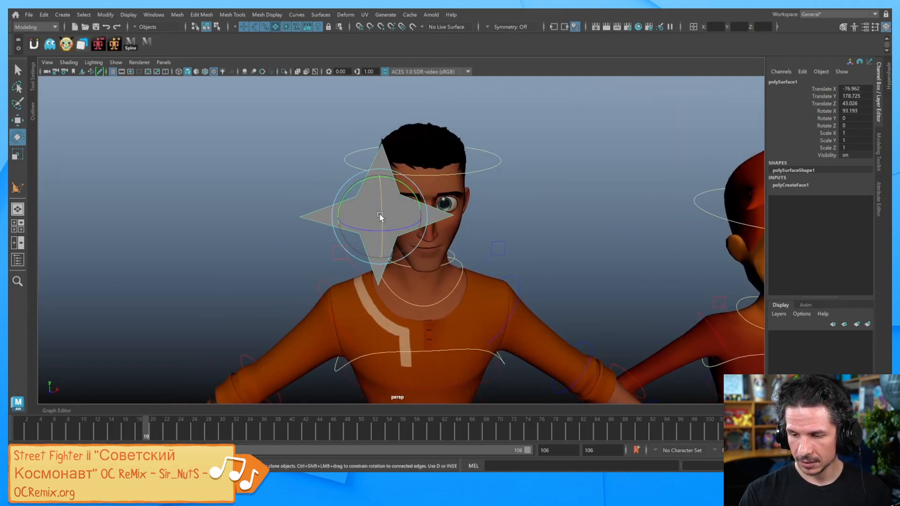
{"action": "key", "text": "r"}
{"action": "left_click_drag", "start_coordinate": [379, 216], "coordinate": [287, 290]}
{"action": "key", "text": "w"}
{"action": "right_click_drag", "start_coordinate": [415, 255], "coordinate": [577, 257], "text": "alt"}
{"action": "middle_click_drag", "start_coordinate": [577, 257], "coordinate": [542, 265], "text": "alt"}
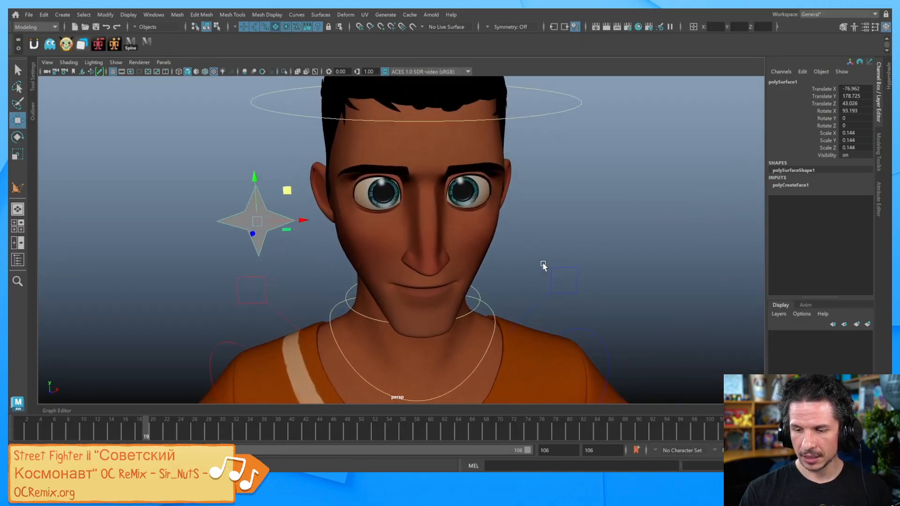
Step: Move the star toward the orange-sweater character's right eye, to Translate X about -72.408 and Translate Z about 14.205
{"action": "left_click_drag", "start_coordinate": [310, 222], "coordinate": [404, 226]}
{"action": "left_click_drag", "start_coordinate": [384, 232], "coordinate": [456, 266], "text": "alt"}
{"action": "key", "text": "f"}
{"action": "right_click_drag", "start_coordinate": [694, 295], "coordinate": [305, 301], "text": "alt"}
{"action": "left_click_drag", "start_coordinate": [389, 315], "coordinate": [417, 311], "text": "alt"}
{"action": "left_click_drag", "start_coordinate": [448, 250], "coordinate": [173, 260]}
{"action": "left_click_drag", "start_coordinate": [158, 310], "coordinate": [256, 275]}
{"action": "left_click_drag", "start_coordinate": [159, 311], "coordinate": [259, 274], "text": "alt"}
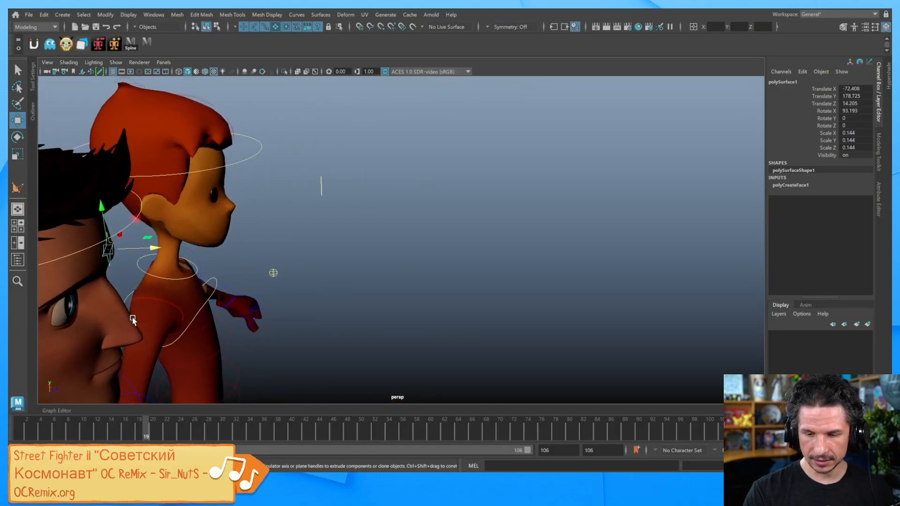
Step: Lower the star to the eye's height and bring it to the eye surface, at about -71.773, 170.812, 9.051
{"action": "middle_click_drag", "start_coordinate": [133, 319], "coordinate": [215, 287], "text": "alt"}
{"action": "left_click_drag", "start_coordinate": [193, 218], "coordinate": [199, 290]}
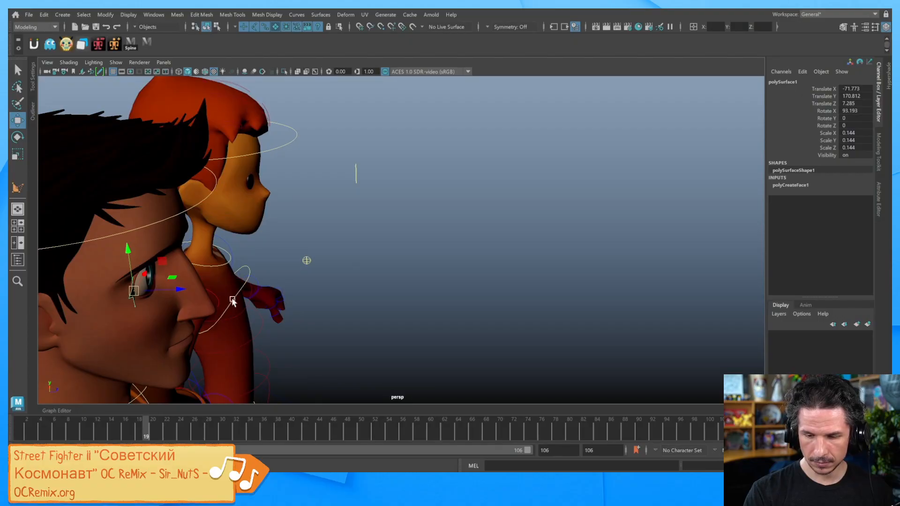
{"action": "left_click_drag", "start_coordinate": [314, 291], "coordinate": [270, 298], "text": "alt"}
{"action": "left_click_drag", "start_coordinate": [413, 276], "coordinate": [346, 286], "text": "alt"}
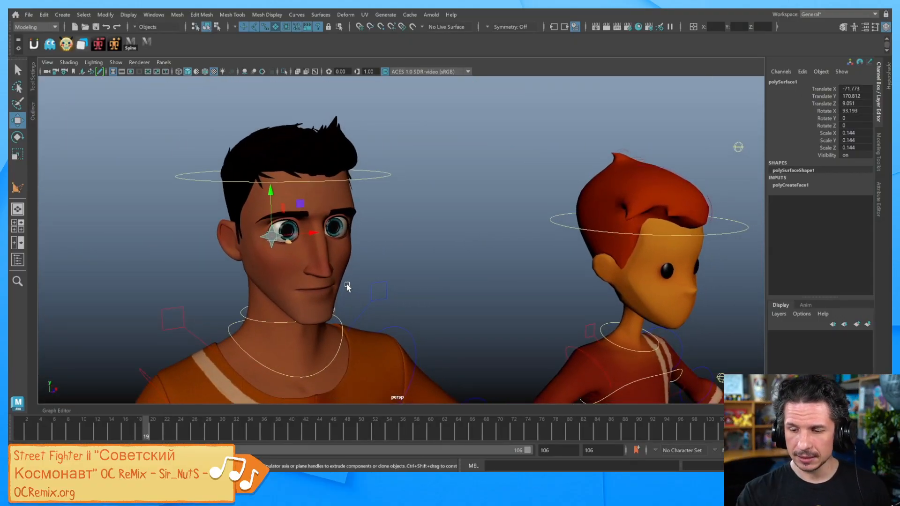
Step: Shift the star to Translate X about -72.688 at the eye's corner and shrink it uniformly to about 0.037
{"action": "left_click_drag", "start_coordinate": [313, 232], "coordinate": [253, 261]}
{"action": "key", "text": "r"}
{"action": "key", "text": "q"}
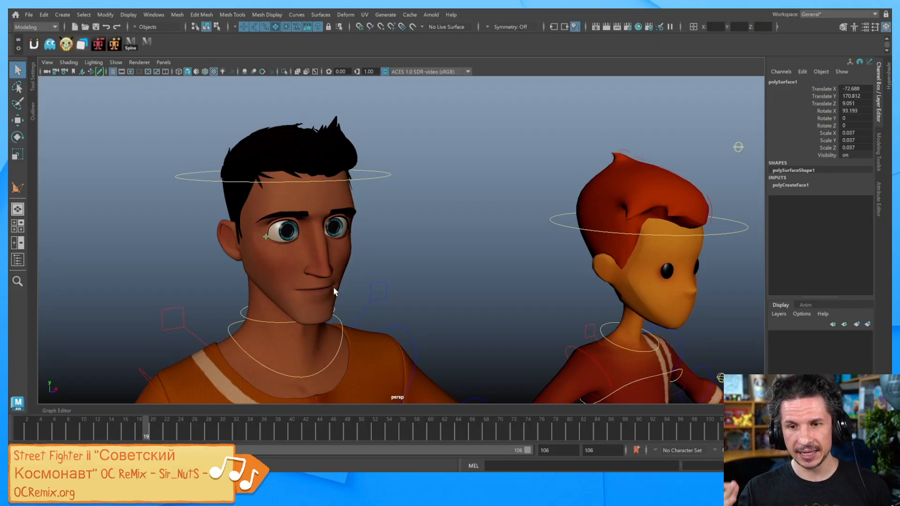
Step: Show the Outliner and set a keyframe on the small star at frame 1
{"action": "left_click", "coordinate": [34, 106]}
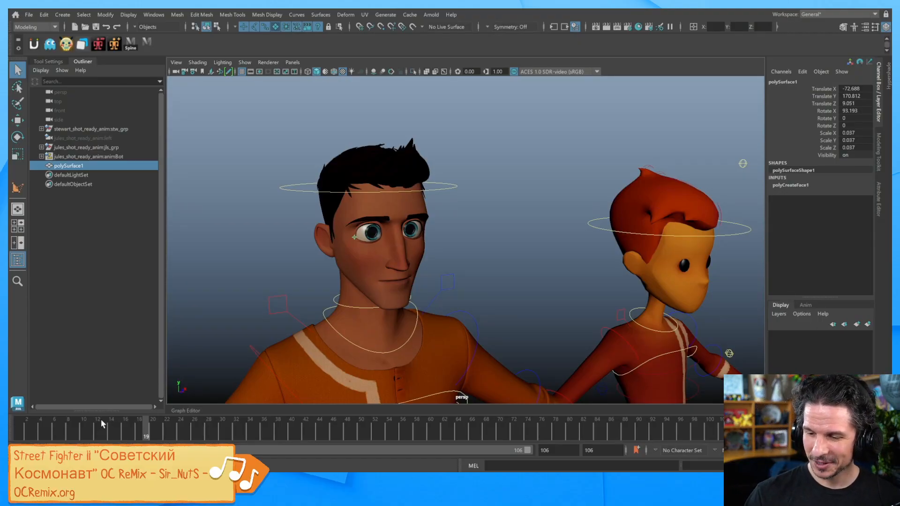
{"action": "middle_click_drag", "start_coordinate": [385, 267], "coordinate": [386, 266], "text": "alt"}
{"action": "left_click_drag", "start_coordinate": [31, 438], "coordinate": [9, 438]}
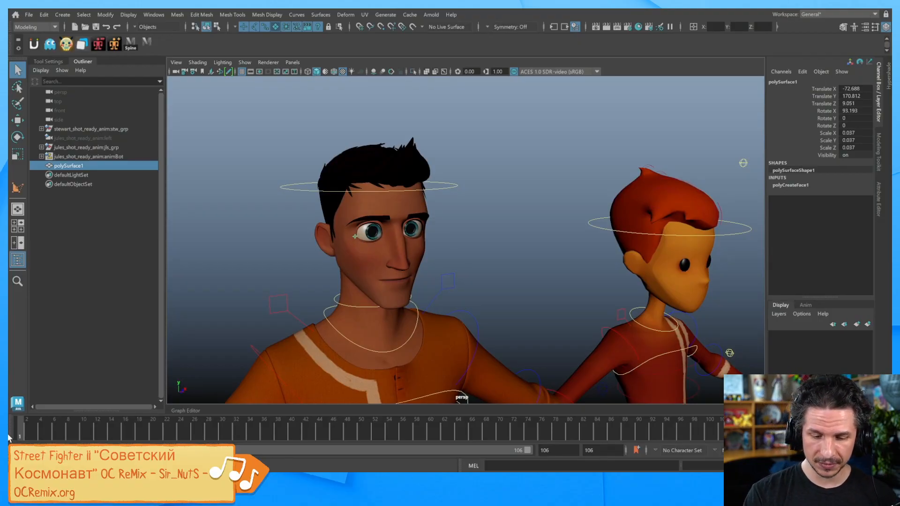
{"action": "key", "text": "s"}
Step: Key the star enlarged to a scale of about 0.16 at frame 10 and about 0.139 at frame 13
{"action": "left_click_drag", "start_coordinate": [48, 429], "coordinate": [83, 428]}
{"action": "key", "text": "s"}
{"action": "mouse_move", "coordinate": [355, 237]}
{"action": "left_mouse_down"}
{"action": "mouse_move", "coordinate": [365, 231]}
{"action": "mouse_move", "coordinate": [350, 231]}
{"action": "left_mouse_up"}
{"action": "left_click", "coordinate": [104, 432]}
{"action": "key", "text": "s"}
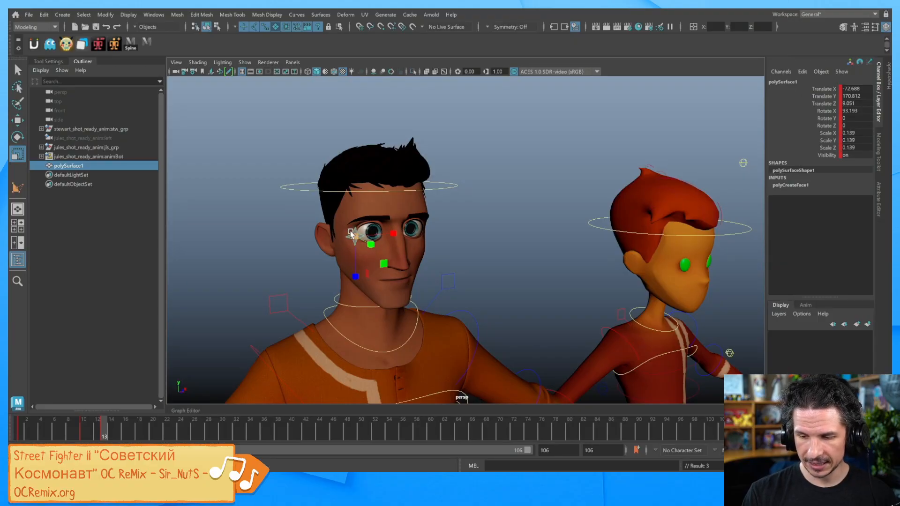
{"action": "left_click_drag", "start_coordinate": [394, 281], "coordinate": [427, 281], "text": "alt"}
{"action": "key", "text": "q"}
{"action": "mouse_move", "coordinate": [23, 432]}
{"action": "left_mouse_down"}
{"action": "mouse_move", "coordinate": [116, 429]}
{"action": "mouse_move", "coordinate": [20, 429]}
{"action": "left_mouse_up"}
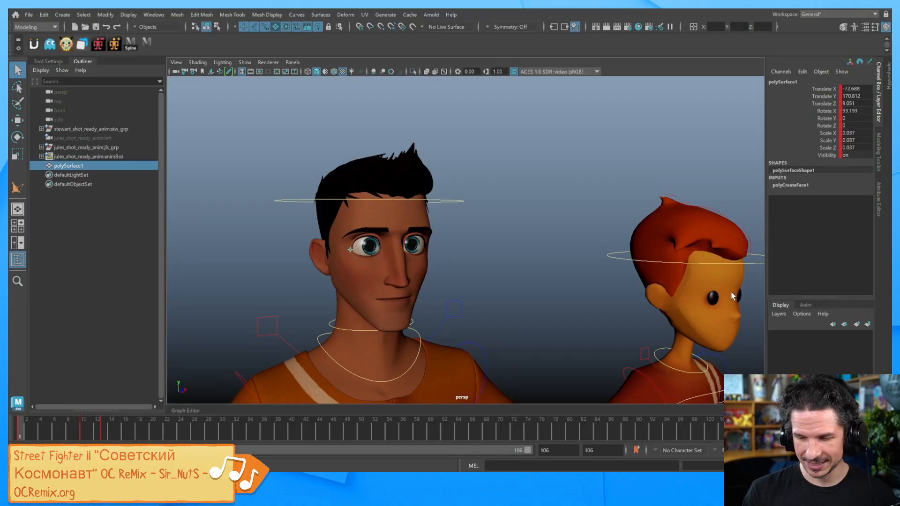
Step: In the Graph Editor, move the last two keys of the star's Scale X, Y and Z curves to frames 7 and 10
{"action": "left_click", "coordinate": [197, 411]}
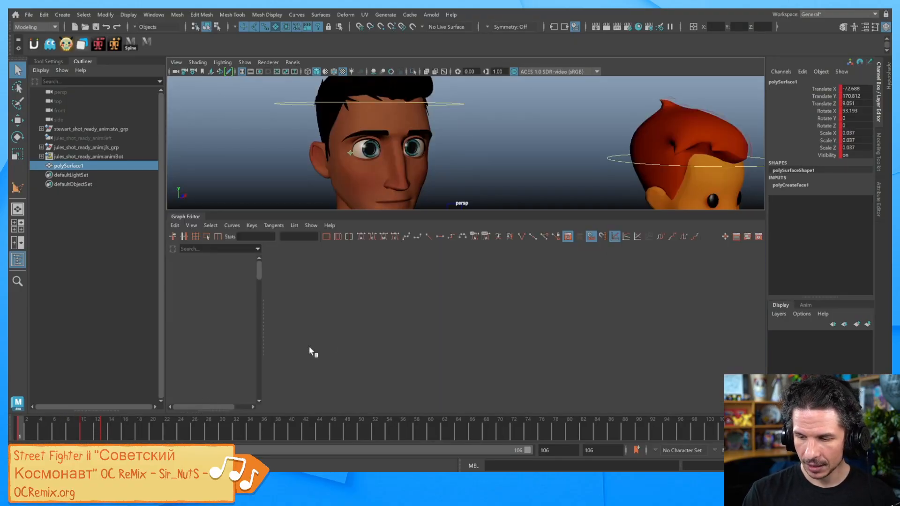
{"action": "left_click_drag", "start_coordinate": [459, 210], "coordinate": [459, 250]}
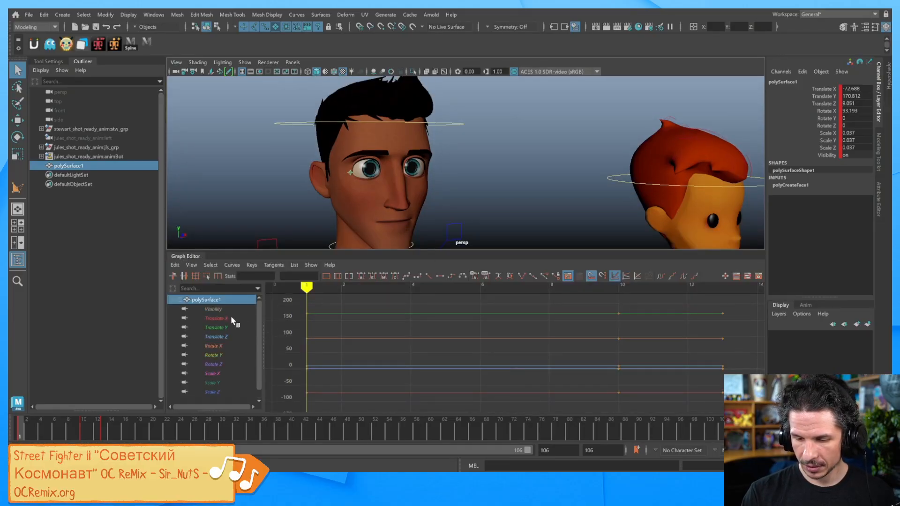
{"action": "left_click_drag", "start_coordinate": [226, 375], "coordinate": [226, 392]}
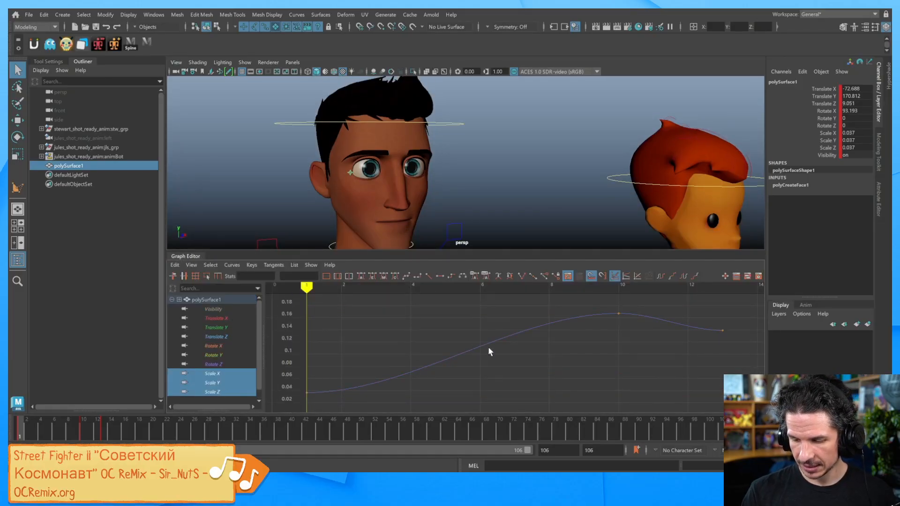
{"action": "left_click_drag", "start_coordinate": [601, 297], "coordinate": [738, 359]}
{"action": "middle_click_drag", "start_coordinate": [678, 359], "coordinate": [564, 365], "text": "shift"}
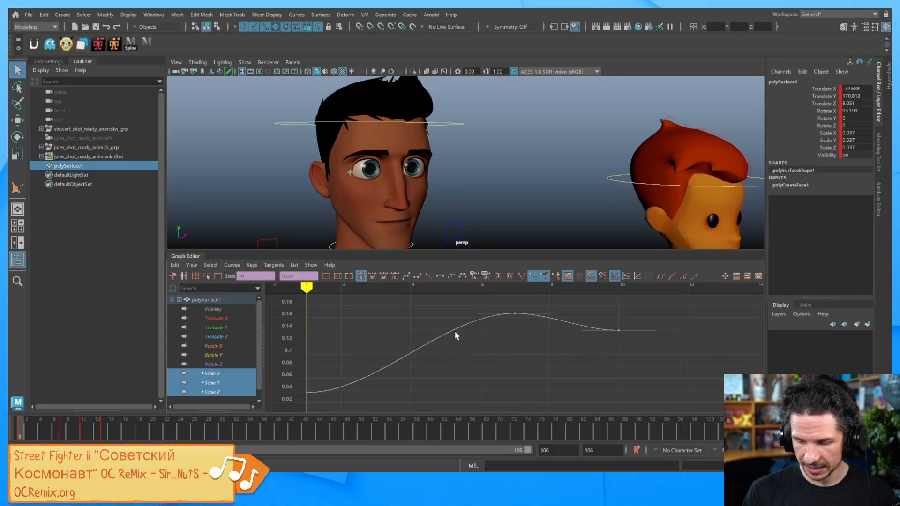
Step: Add a key at frame 4 on the star's scale curves and lower its value to about 0.074
{"action": "left_click", "coordinate": [38, 431]}
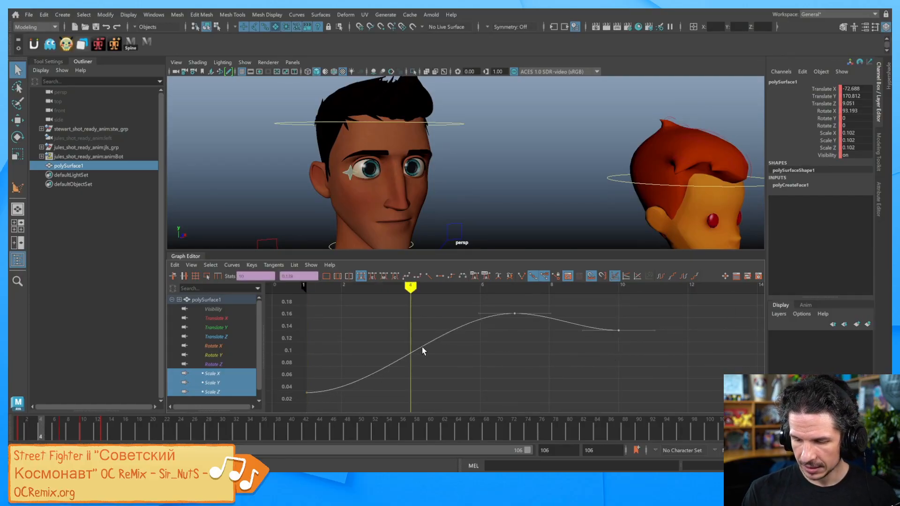
{"action": "key", "text": "s"}
{"action": "left_click_drag", "start_coordinate": [399, 344], "coordinate": [424, 368]}
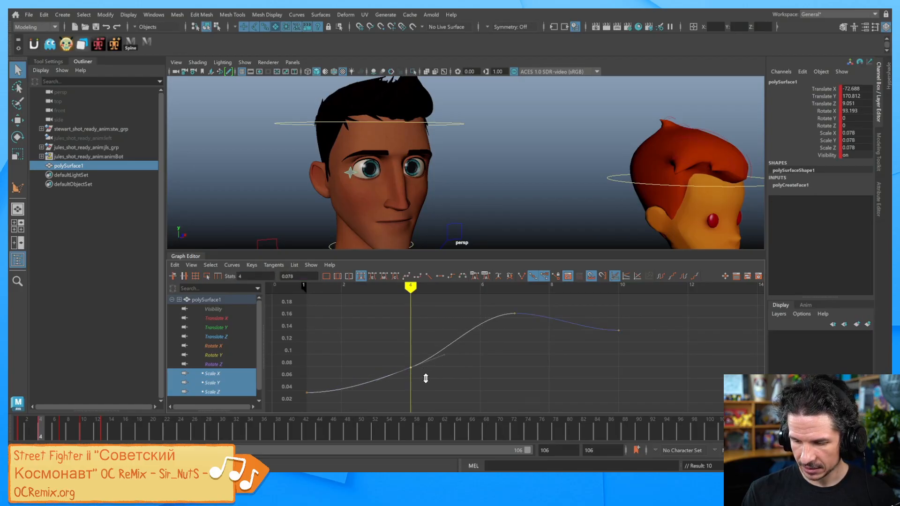
{"action": "middle_click_drag", "start_coordinate": [432, 354], "coordinate": [449, 367]}
{"action": "left_click_drag", "start_coordinate": [402, 360], "coordinate": [417, 373]}
{"action": "middle_click_drag", "start_coordinate": [423, 373], "coordinate": [430, 376]}
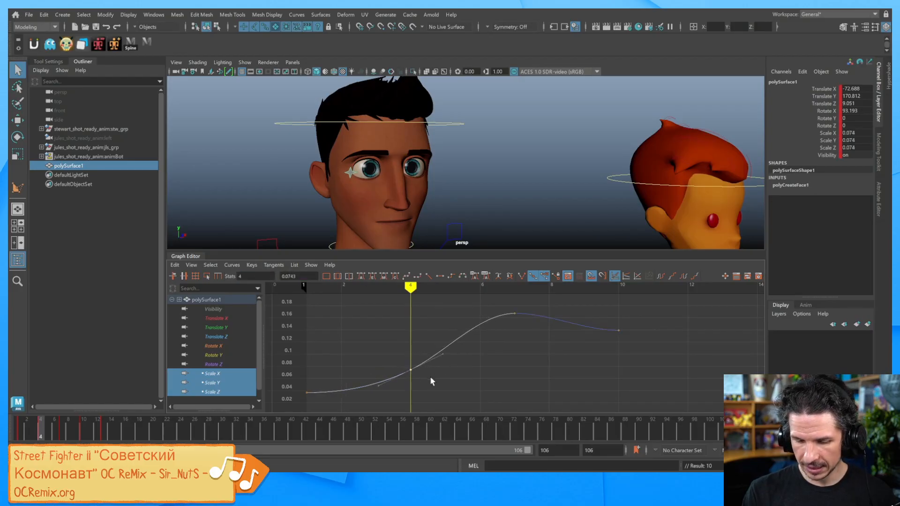
Step: Play back the star's scale animation from frame 1
{"action": "mouse_move", "coordinate": [21, 432]}
{"action": "left_mouse_down"}
{"action": "mouse_move", "coordinate": [104, 430]}
{"action": "mouse_move", "coordinate": [19, 432]}
{"action": "left_mouse_up"}
{"action": "key", "text": "alt+v"}
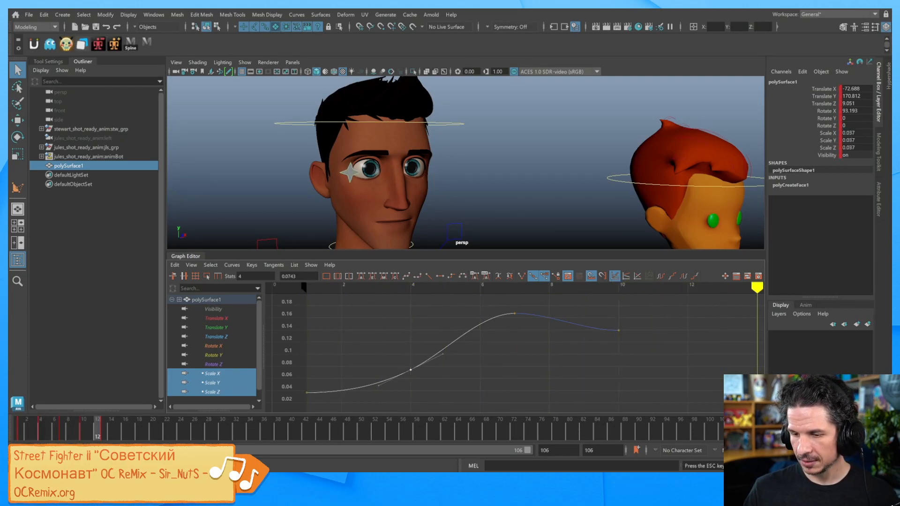
{"action": "key", "text": "alt+v"}
Step: Shift all keys of the star's scale curves one frame later, so they run from frame 2 to frame 11
{"action": "mouse_move", "coordinate": [29, 431]}
{"action": "left_mouse_down"}
{"action": "mouse_move", "coordinate": [52, 430]}
{"action": "mouse_move", "coordinate": [19, 432]}
{"action": "left_mouse_up"}
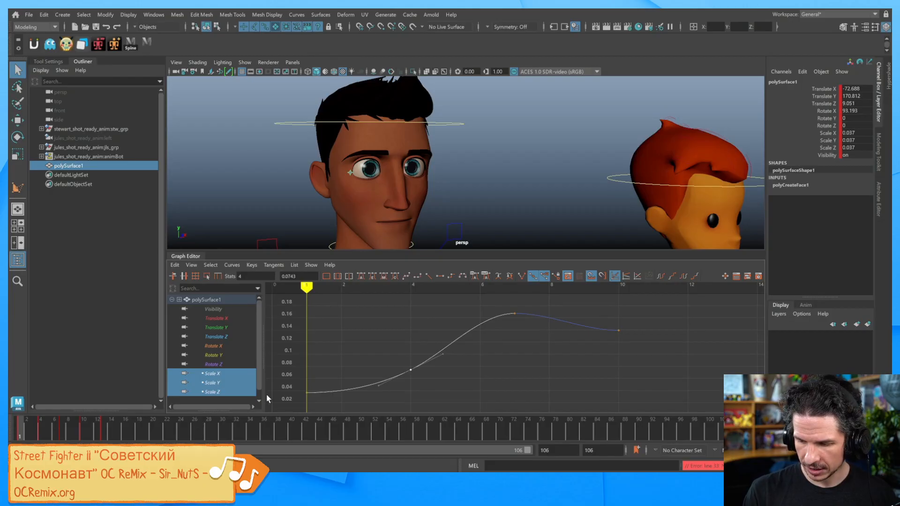
{"action": "left_click", "coordinate": [456, 339]}
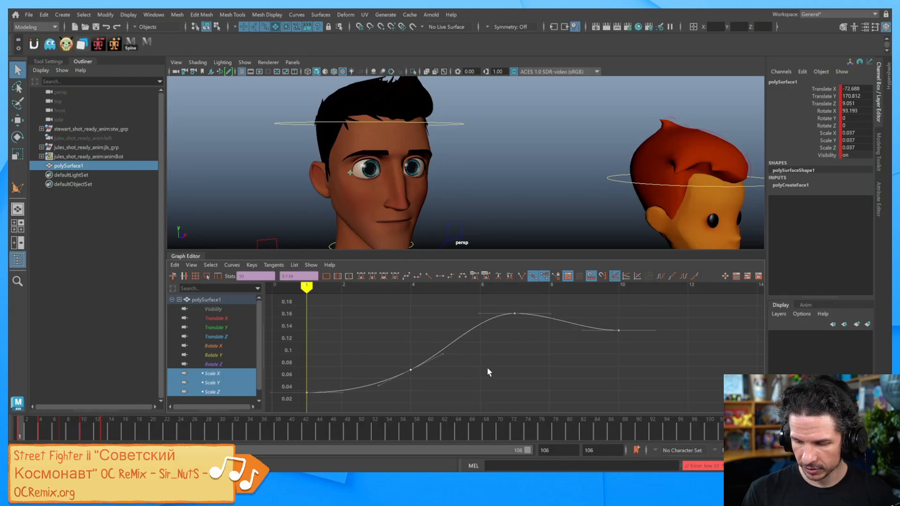
{"action": "middle_click_drag", "start_coordinate": [486, 371], "coordinate": [501, 371]}
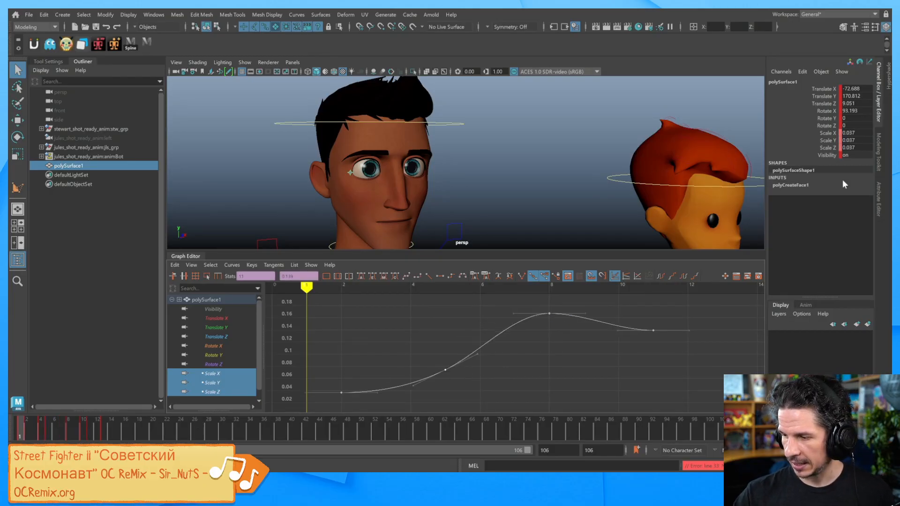
Step: Key the star's Visibility to 0 at frame 1 and to 1 at frame 2
{"action": "left_click", "coordinate": [851, 155]}
{"action": "type", "text": "0"}
{"action": "key", "text": "Return"}
{"action": "left_click", "coordinate": [28, 429]}
{"action": "left_click", "coordinate": [853, 154]}
{"action": "type", "text": "1"}
{"action": "key", "text": "Return"}
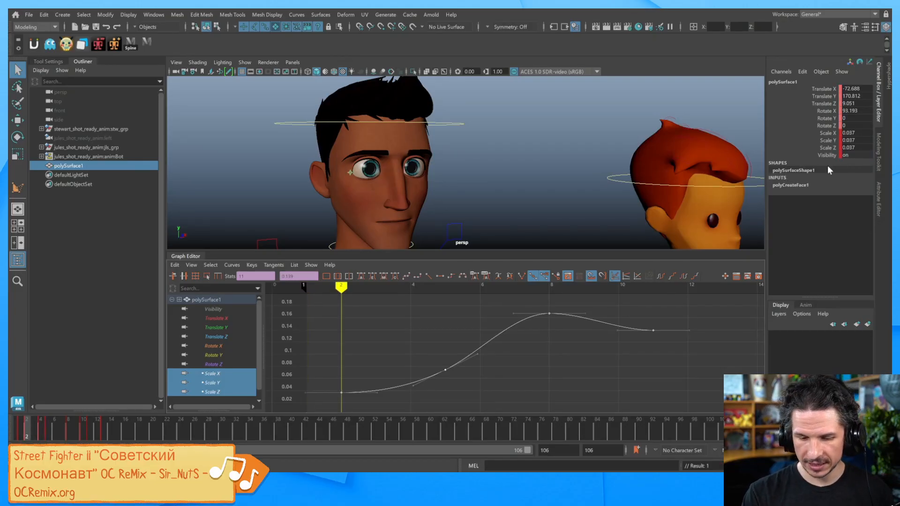
{"action": "mouse_move", "coordinate": [18, 438]}
{"action": "left_mouse_down"}
{"action": "mouse_move", "coordinate": [29, 428]}
{"action": "mouse_move", "coordinate": [133, 423]}
{"action": "mouse_move", "coordinate": [8, 436]}
{"action": "mouse_move", "coordinate": [47, 428]}
{"action": "mouse_move", "coordinate": [30, 428]}
{"action": "left_mouse_up"}
Step: Try to rotate the star at frame 5 to about 139 on Rotate Z and flatten the Rotate Y key
{"action": "key", "text": "e"}
{"action": "left_click", "coordinate": [17, 429]}
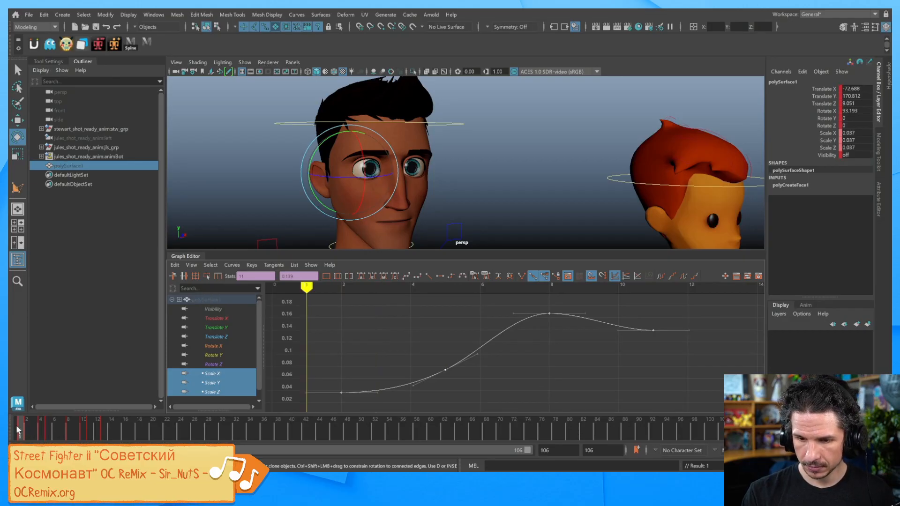
{"action": "left_click", "coordinate": [231, 327]}
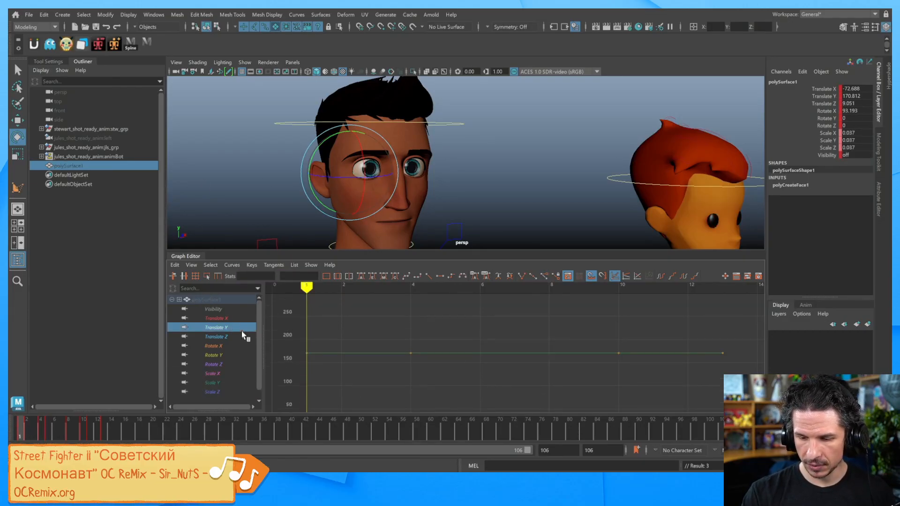
{"action": "left_click", "coordinate": [231, 355]}
{"action": "mouse_move", "coordinate": [49, 428]}
{"action": "left_mouse_down"}
{"action": "mouse_move", "coordinate": [103, 429]}
{"action": "mouse_move", "coordinate": [26, 429]}
{"action": "mouse_move", "coordinate": [50, 430]}
{"action": "mouse_move", "coordinate": [50, 423]}
{"action": "left_mouse_up"}
{"action": "left_click_drag", "start_coordinate": [323, 140], "coordinate": [347, 211]}
{"action": "mouse_move", "coordinate": [55, 423]}
{"action": "left_mouse_down"}
{"action": "mouse_move", "coordinate": [19, 427]}
{"action": "mouse_move", "coordinate": [61, 427]}
{"action": "mouse_move", "coordinate": [26, 427]}
{"action": "mouse_move", "coordinate": [50, 424]}
{"action": "left_mouse_up"}
{"action": "right_click_drag", "start_coordinate": [568, 312], "coordinate": [542, 361], "text": "alt"}
{"action": "scroll", "coordinate": [545, 367], "scroll_direction": "up", "scroll_amount": 5}
{"action": "left_click", "coordinate": [451, 398]}
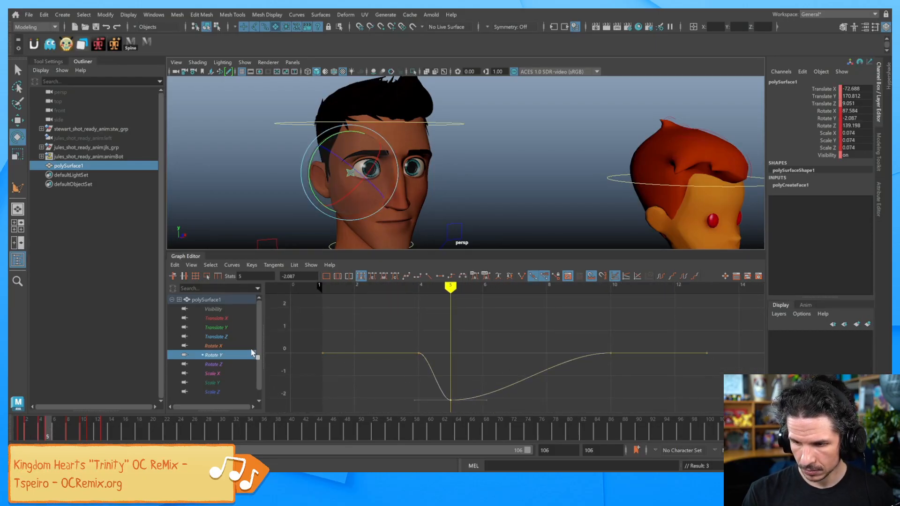
{"action": "middle_click_drag", "start_coordinate": [471, 372], "coordinate": [474, 352], "text": "shift"}
Step: Undo the curve edits and the star's rotation at frame 5
{"action": "key", "text": "ctrl+z"}
{"action": "key", "text": "ctrl+z"}
{"action": "key", "text": "ctrl+z"}
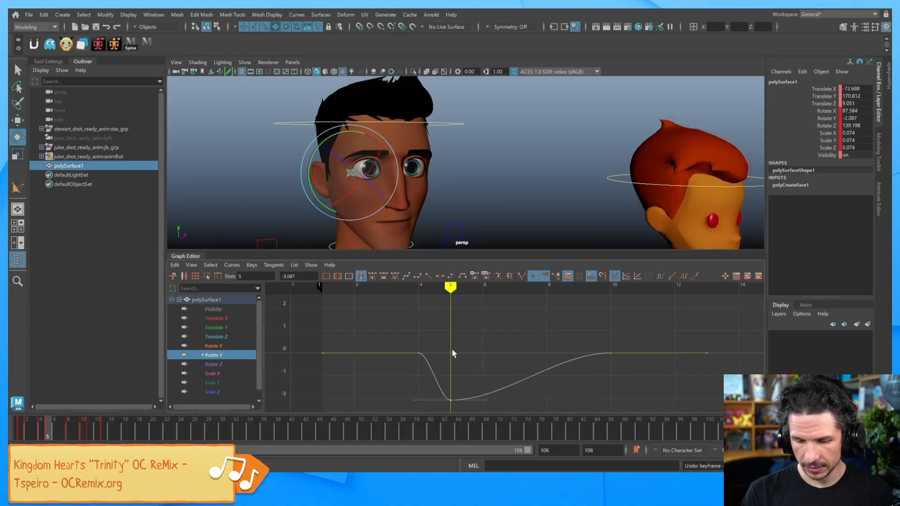
{"action": "key", "text": "ctrl+z"}
{"action": "key", "text": "ctrl+z"}
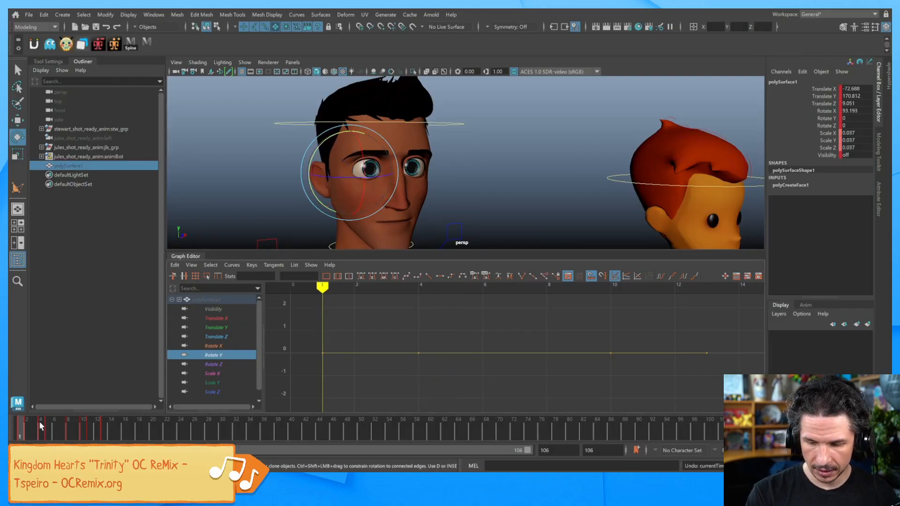
Step: Set the star's Rotate X to 90 at frame 4
{"action": "left_click_drag", "start_coordinate": [26, 428], "coordinate": [41, 428]}
{"action": "left_click_drag", "start_coordinate": [320, 138], "coordinate": [321, 141]}
{"action": "key", "text": "ctrl+z"}
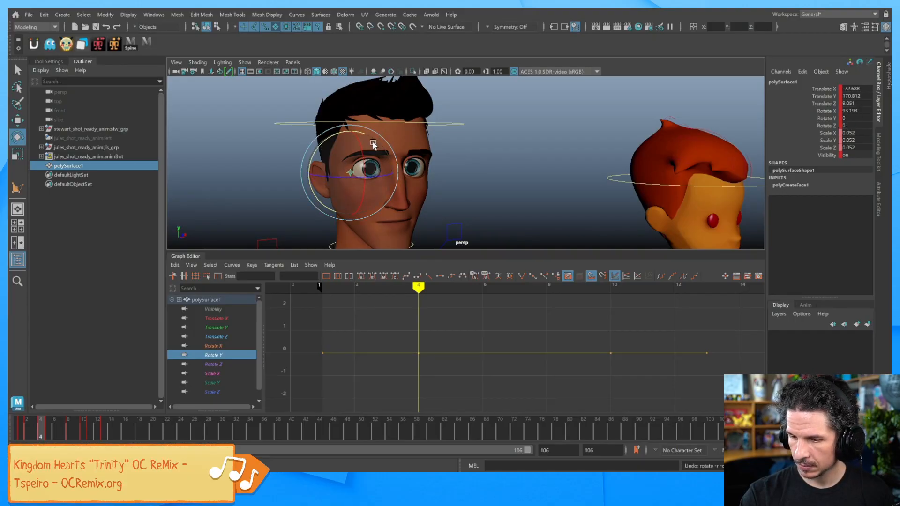
{"action": "left_click", "coordinate": [857, 111]}
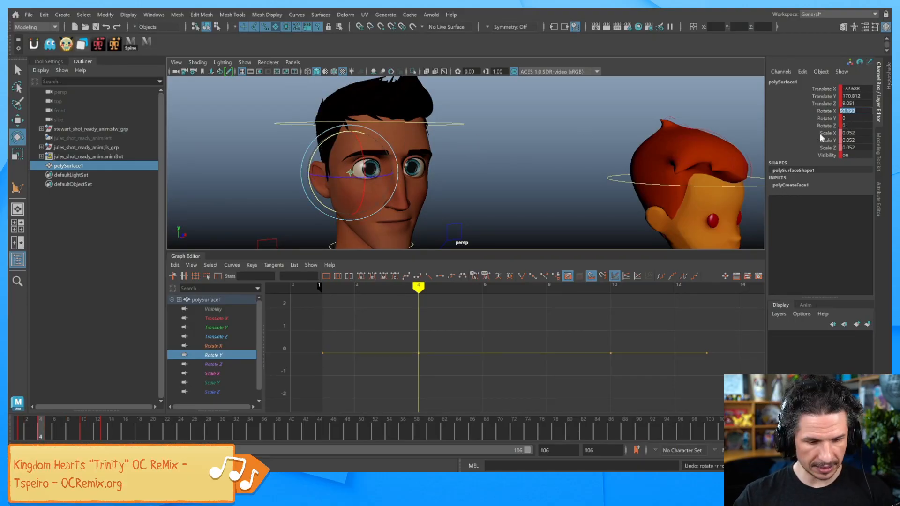
{"action": "type", "text": "90"}
{"action": "key", "text": "Return"}
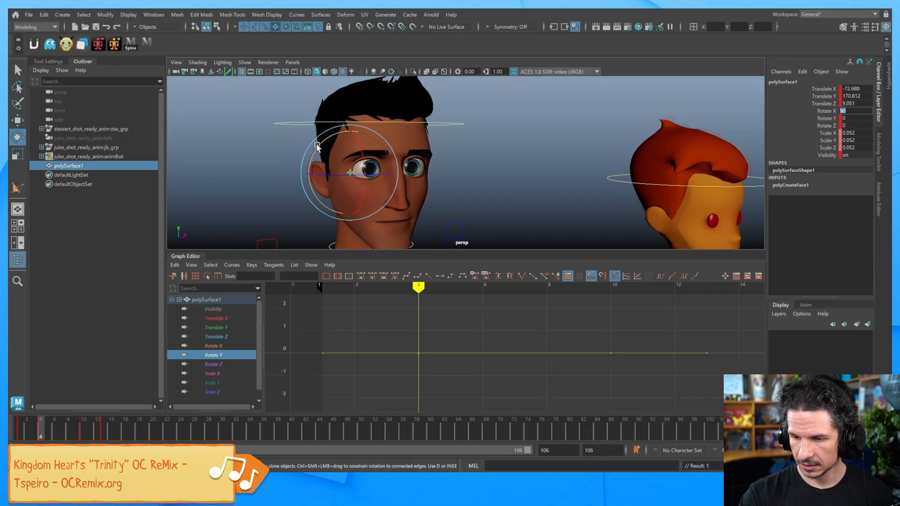
Step: Try a freehand rotation of the star at frame 4 and undo it
{"action": "mouse_move", "coordinate": [403, 184]}
{"action": "left_mouse_down", "text": "alt"}
{"action": "mouse_move", "coordinate": [416, 197]}
{"action": "mouse_move", "coordinate": [407, 194]}
{"action": "left_mouse_up", "text": "alt"}
{"action": "middle_click_drag", "start_coordinate": [407, 194], "coordinate": [426, 188], "text": "alt"}
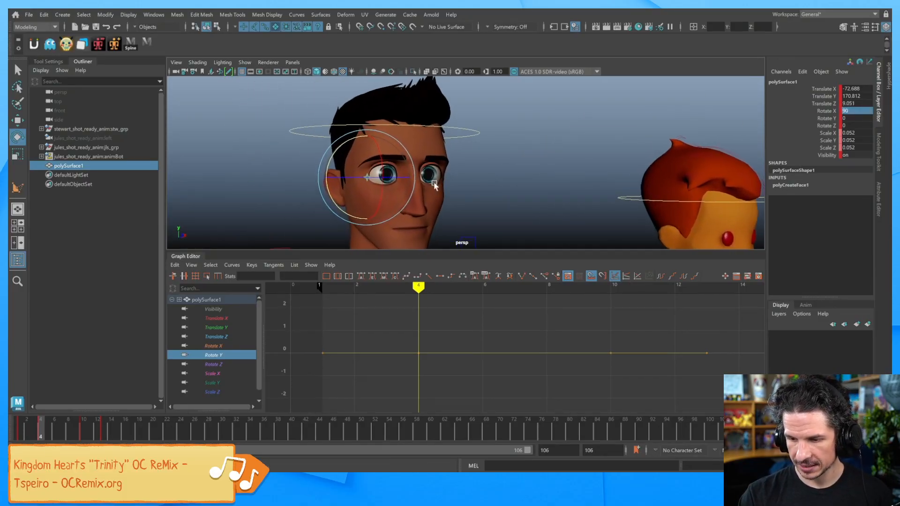
{"action": "scroll", "coordinate": [424, 187], "scroll_direction": "up", "scroll_amount": 1}
{"action": "left_click_drag", "start_coordinate": [333, 149], "coordinate": [321, 154]}
{"action": "key", "text": "ctrl+z"}
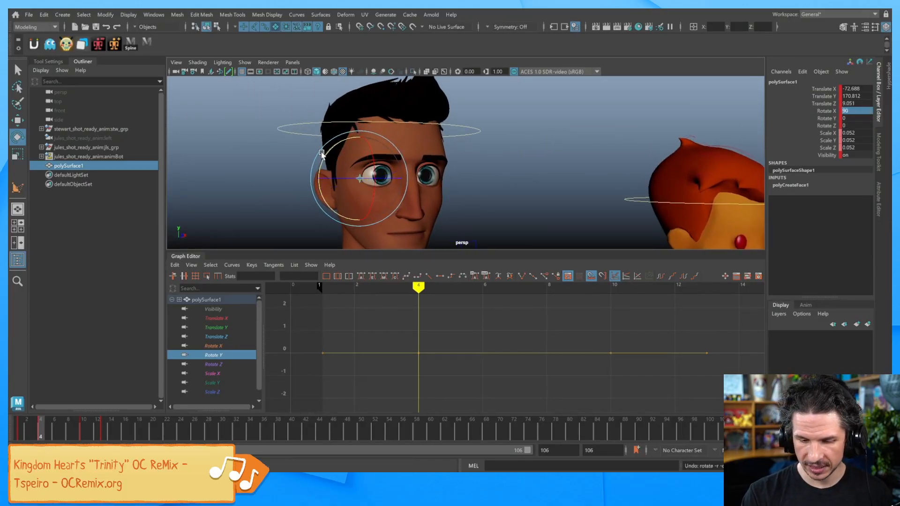
Step: Delete the intermediate keys at frames 4 and 10 from the star's Rotate Z curve
{"action": "left_click_drag", "start_coordinate": [43, 430], "coordinate": [17, 430]}
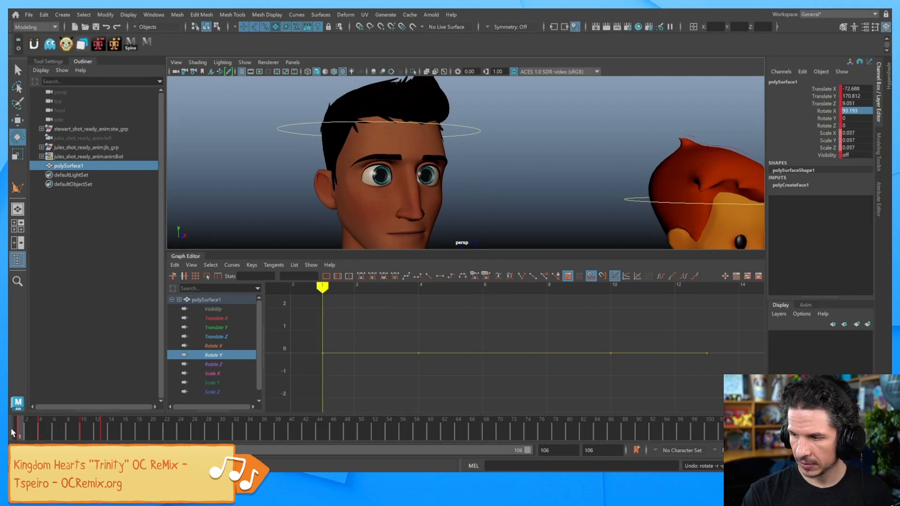
{"action": "left_click", "coordinate": [230, 362]}
{"action": "left_click_drag", "start_coordinate": [648, 329], "coordinate": [370, 395]}
{"action": "key", "text": "Delete"}
Step: Rotate the star at frame 13 to a Rotate Z of about 142
{"action": "left_click_drag", "start_coordinate": [33, 431], "coordinate": [104, 431]}
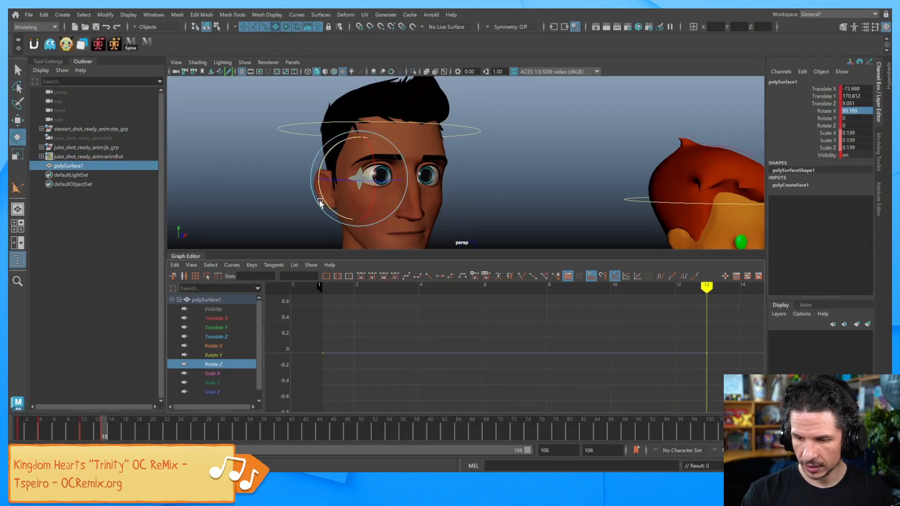
{"action": "left_click_drag", "start_coordinate": [323, 204], "coordinate": [362, 215]}
Step: Raise the tangent of the first Rotate Z key so the star's spin starts fast and eases out
{"action": "left_click_drag", "start_coordinate": [89, 421], "coordinate": [18, 418]}
{"action": "key", "text": "f"}
{"action": "right_click_drag", "start_coordinate": [442, 330], "coordinate": [653, 384], "text": "alt"}
{"action": "key", "text": "f"}
{"action": "left_click_drag", "start_coordinate": [360, 360], "coordinate": [322, 398]}
{"action": "middle_click_drag", "start_coordinate": [466, 385], "coordinate": [470, 360]}
{"action": "key", "text": "ctrl+z"}
{"action": "left_click_drag", "start_coordinate": [360, 362], "coordinate": [299, 402]}
{"action": "middle_click_drag", "start_coordinate": [423, 393], "coordinate": [450, 370]}
Step: Move the last key of the star's Rotate Z curve to frame 15
{"action": "left_click_drag", "start_coordinate": [21, 429], "coordinate": [83, 432]}
{"action": "left_click_drag", "start_coordinate": [692, 330], "coordinate": [738, 311]}
{"action": "middle_click_drag", "start_coordinate": [703, 338], "coordinate": [727, 338], "text": "shift"}
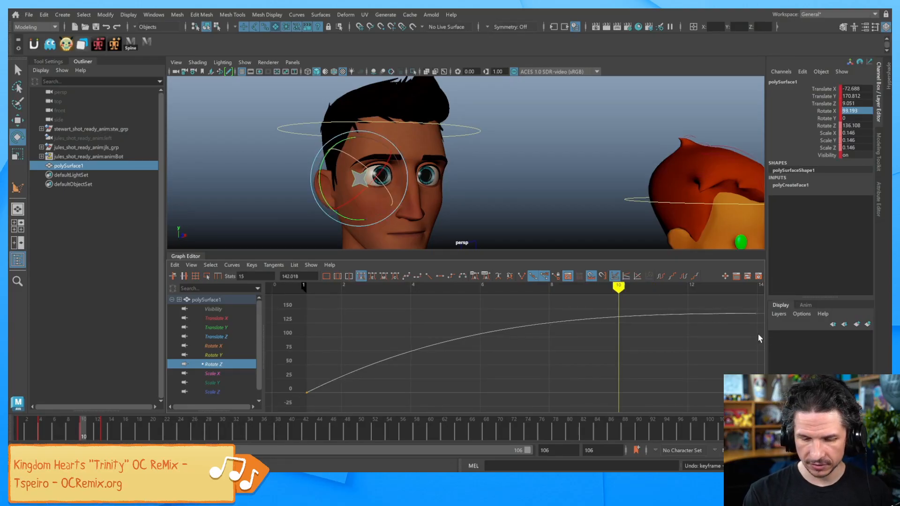
Step: Scrub and play back the star's combined scale and spin animation, stopping at frame 10
{"action": "left_click_drag", "start_coordinate": [21, 427], "coordinate": [128, 424]}
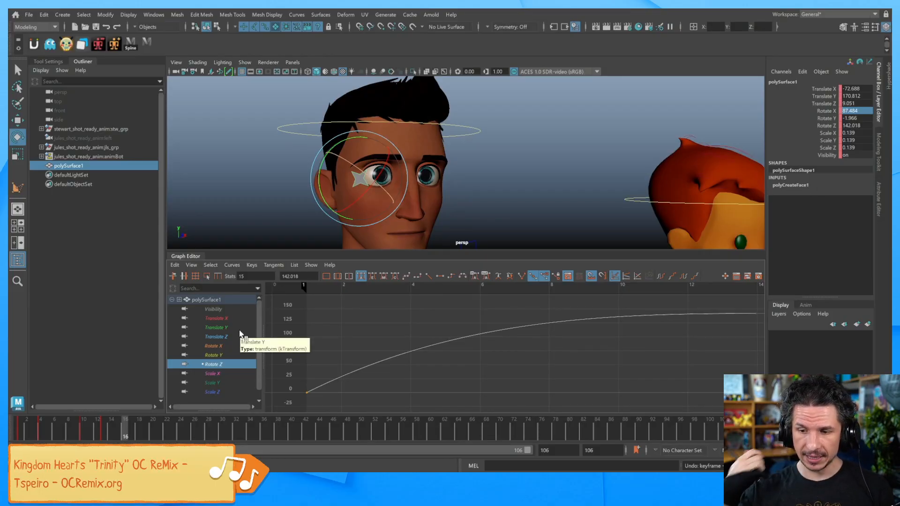
{"action": "right_click_drag", "start_coordinate": [544, 347], "coordinate": [562, 356], "text": "alt"}
{"action": "left_click_drag", "start_coordinate": [64, 430], "coordinate": [8, 423]}
{"action": "key", "text": "alt+v"}
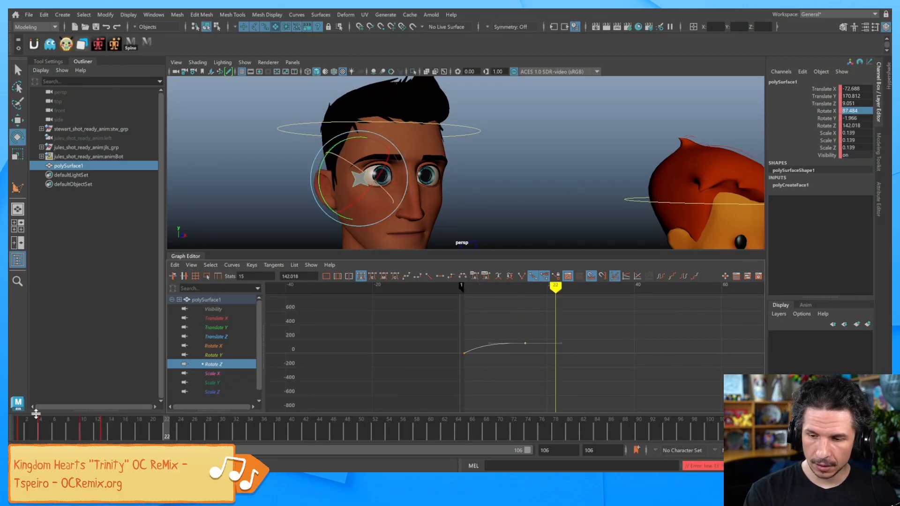
{"action": "left_click_drag", "start_coordinate": [40, 427], "coordinate": [79, 426]}
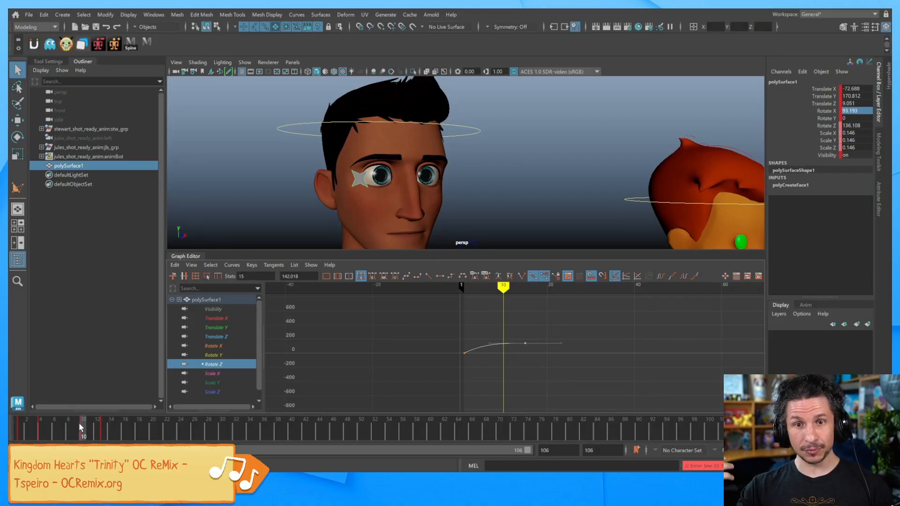
Step: From a side view, try rotating the orange-sweater character's head control with the star in place and undo the rotation
{"action": "left_click_drag", "start_coordinate": [471, 201], "coordinate": [510, 190], "text": "alt"}
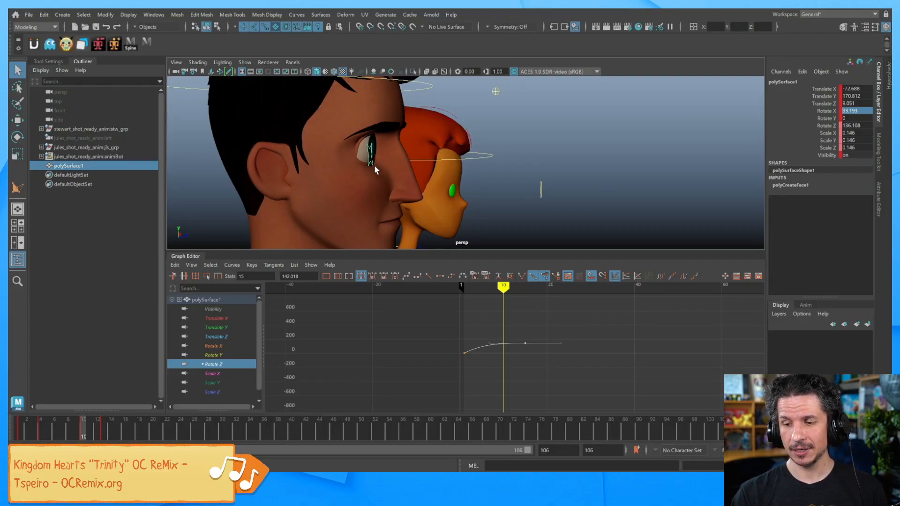
{"action": "scroll", "coordinate": [375, 166], "scroll_direction": "down", "scroll_amount": 3}
{"action": "left_click", "coordinate": [277, 108]}
{"action": "key", "text": "e"}
{"action": "left_click_drag", "start_coordinate": [357, 211], "coordinate": [341, 201]}
{"action": "key", "text": "ctrl+z"}
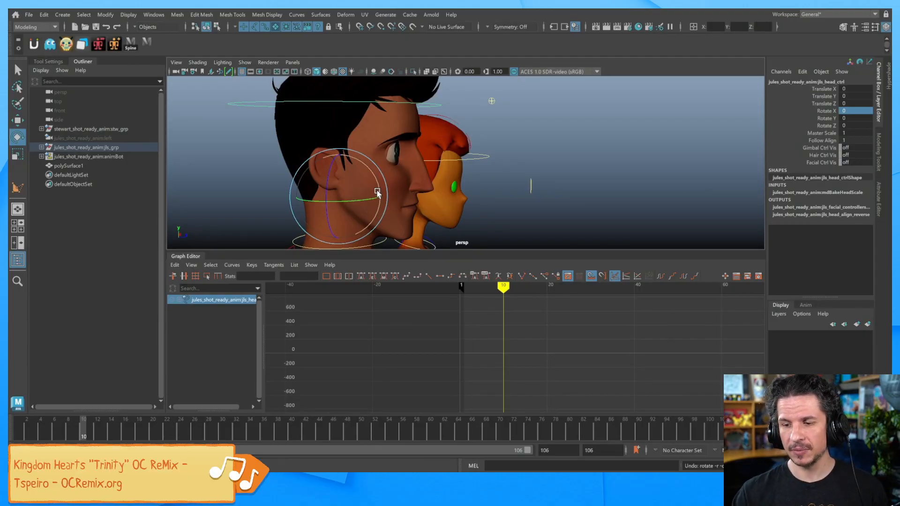
Step: At frame 4, put the star polySurface1 into a new group of its own and expand that group
{"action": "left_click_drag", "start_coordinate": [578, 192], "coordinate": [530, 192], "text": "alt"}
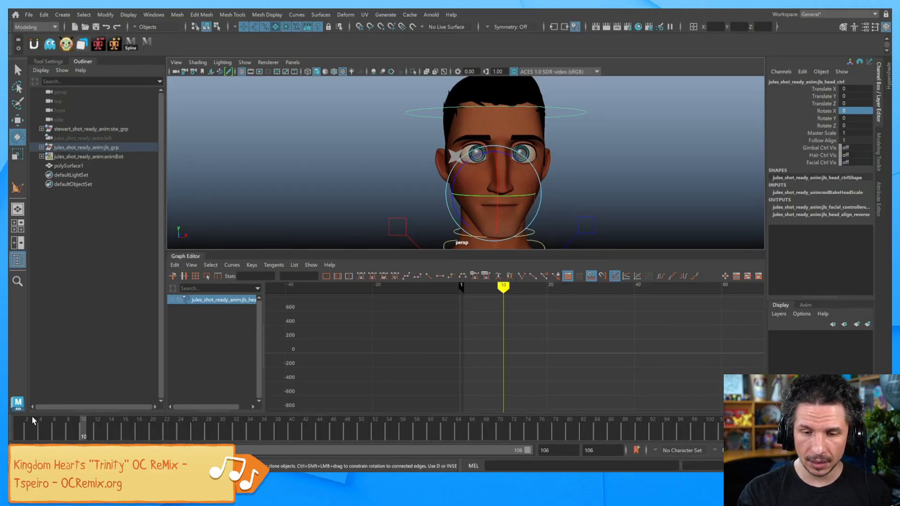
{"action": "left_click_drag", "start_coordinate": [34, 422], "coordinate": [10, 426]}
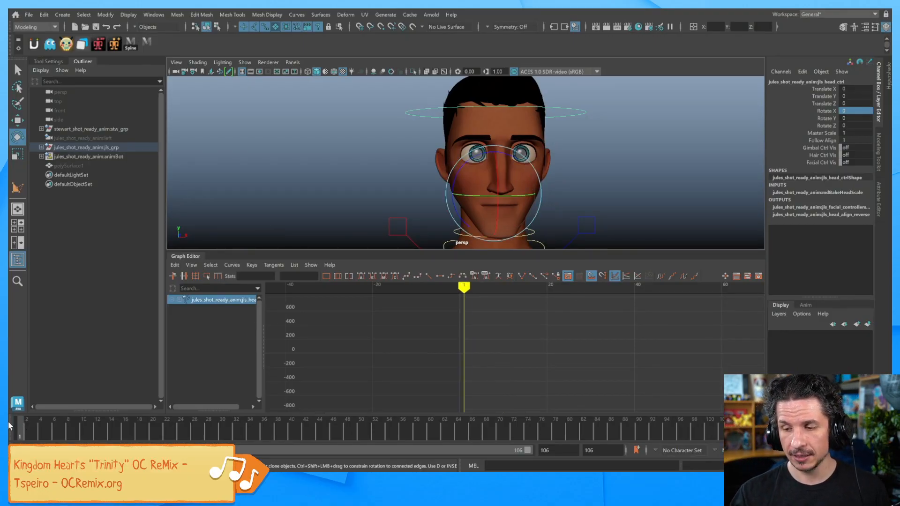
{"action": "left_click", "coordinate": [80, 165]}
{"action": "left_click", "coordinate": [38, 424]}
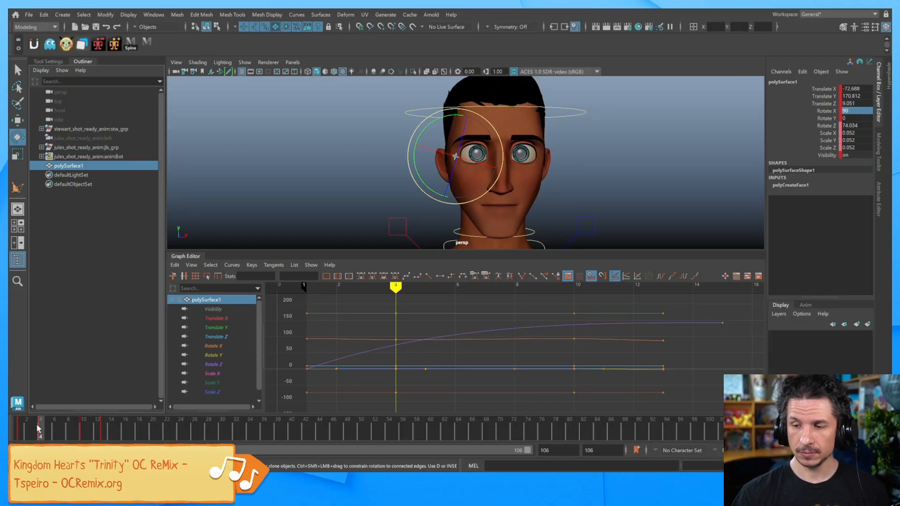
{"action": "left_click_drag", "start_coordinate": [545, 182], "coordinate": [527, 188], "text": "alt"}
{"action": "key", "text": "q"}
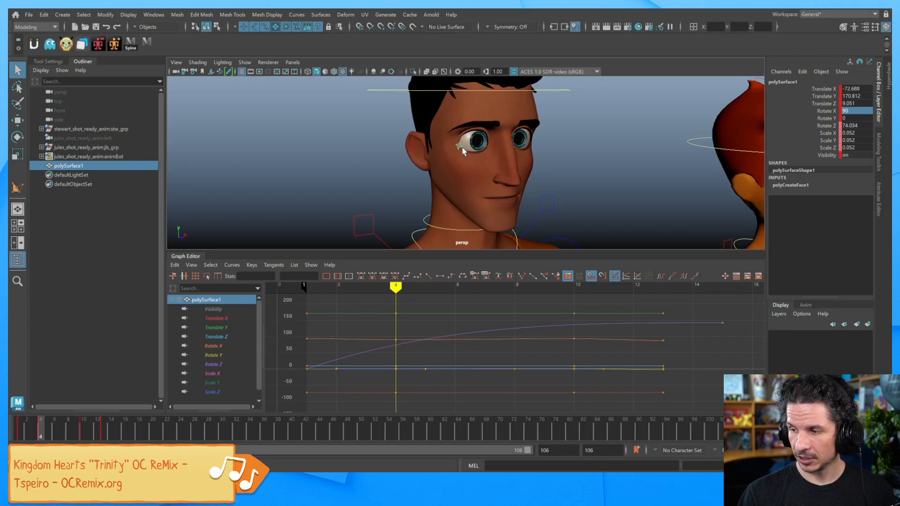
{"action": "left_click", "coordinate": [80, 176]}
{"action": "left_click", "coordinate": [93, 167]}
{"action": "key", "text": "ctrl+g"}
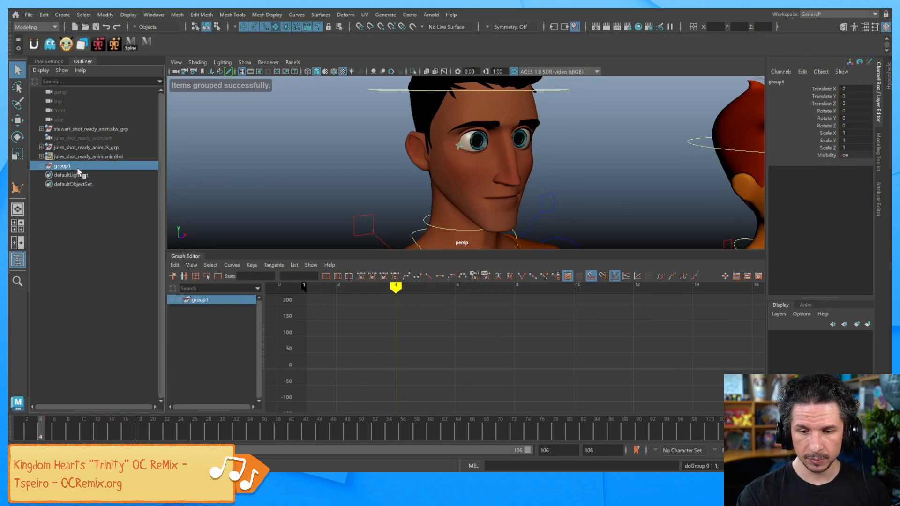
{"action": "left_click", "coordinate": [42, 166]}
Step: Parent-constrain the star's group to the orange-sweater character's head control
{"action": "left_click_drag", "start_coordinate": [340, 157], "coordinate": [408, 160], "text": "alt"}
{"action": "left_click", "coordinate": [558, 104]}
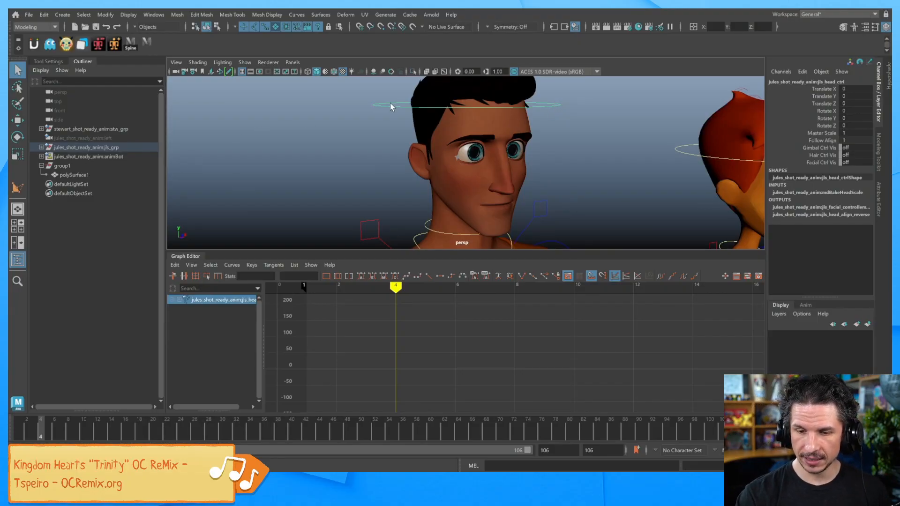
{"action": "left_click", "coordinate": [84, 167]}
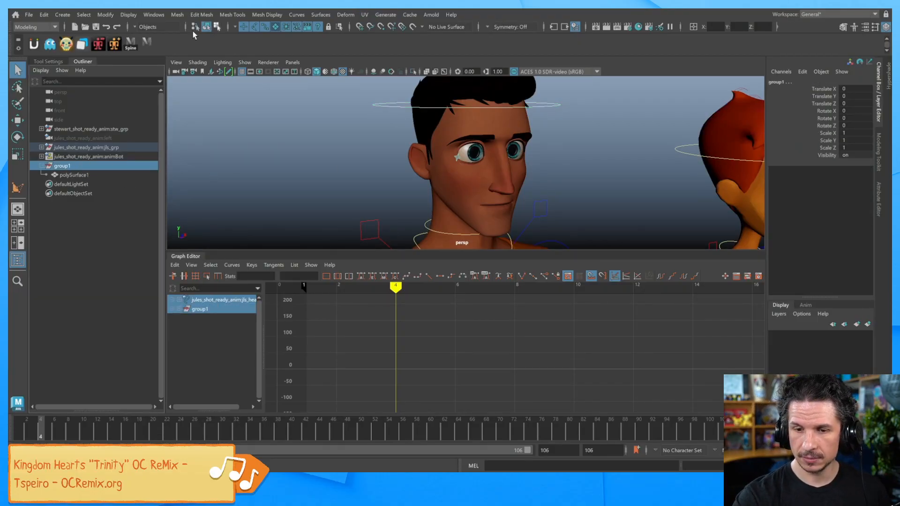
{"action": "left_click", "coordinate": [54, 27]}
{"action": "left_click", "coordinate": [47, 56]}
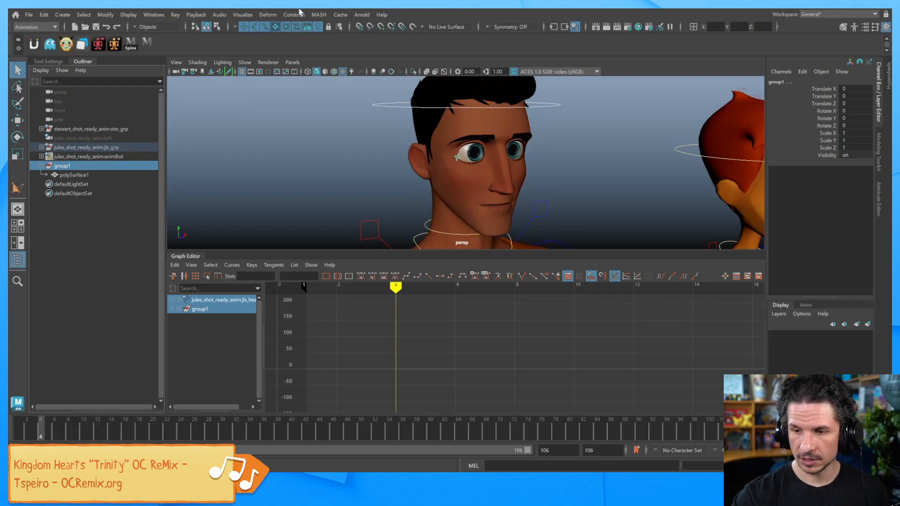
{"action": "left_click", "coordinate": [294, 15]}
{"action": "left_click", "coordinate": [304, 40]}
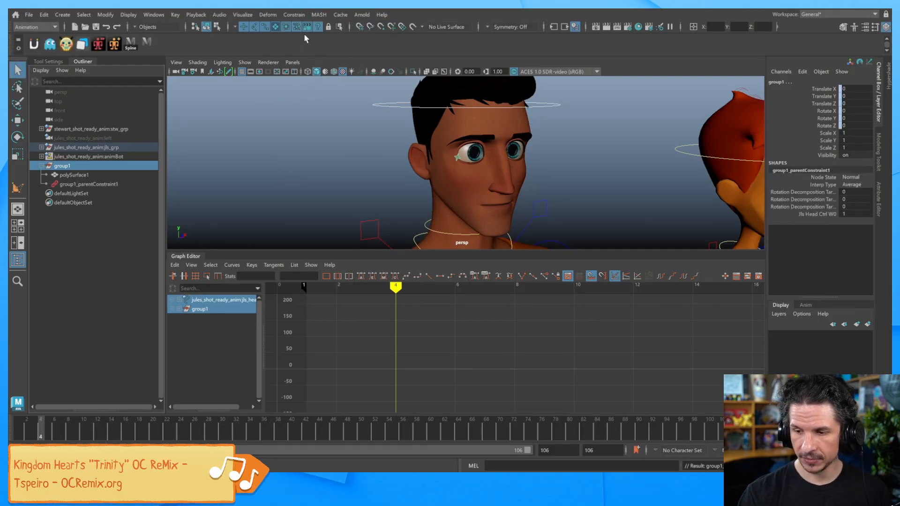
Step: Try rotating the head control to test the star's constraint and undo the rotation
{"action": "left_click", "coordinate": [557, 106]}
{"action": "key", "text": "e"}
{"action": "left_click_drag", "start_coordinate": [493, 208], "coordinate": [476, 196]}
{"action": "key", "text": "ctrl+z"}
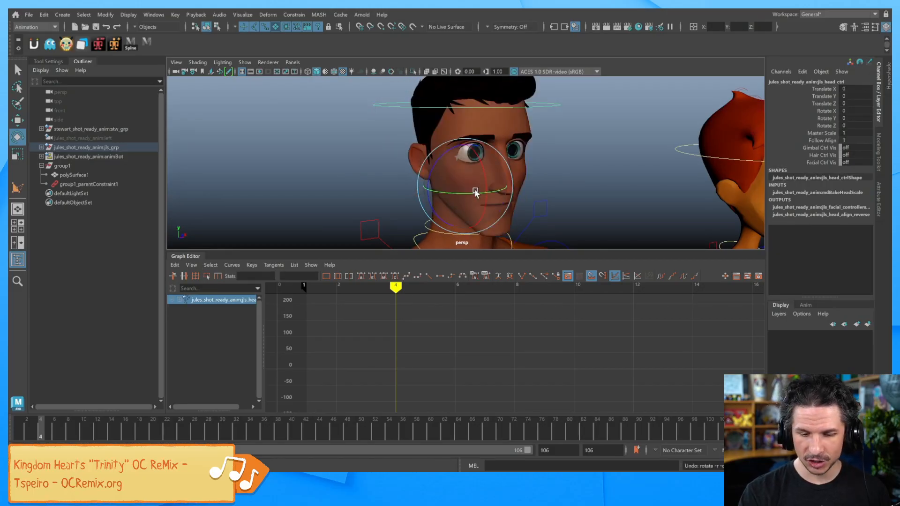
Step: Turn the head control to different poses and scrub the first frames to check how the star follows the head
{"action": "mouse_move", "coordinate": [23, 430]}
{"action": "left_mouse_down"}
{"action": "mouse_move", "coordinate": [87, 431]}
{"action": "mouse_move", "coordinate": [26, 432]}
{"action": "left_mouse_up"}
{"action": "left_click_drag", "start_coordinate": [462, 206], "coordinate": [444, 198]}
{"action": "mouse_move", "coordinate": [25, 430]}
{"action": "left_mouse_down"}
{"action": "mouse_move", "coordinate": [96, 434]}
{"action": "mouse_move", "coordinate": [8, 437]}
{"action": "left_mouse_up"}
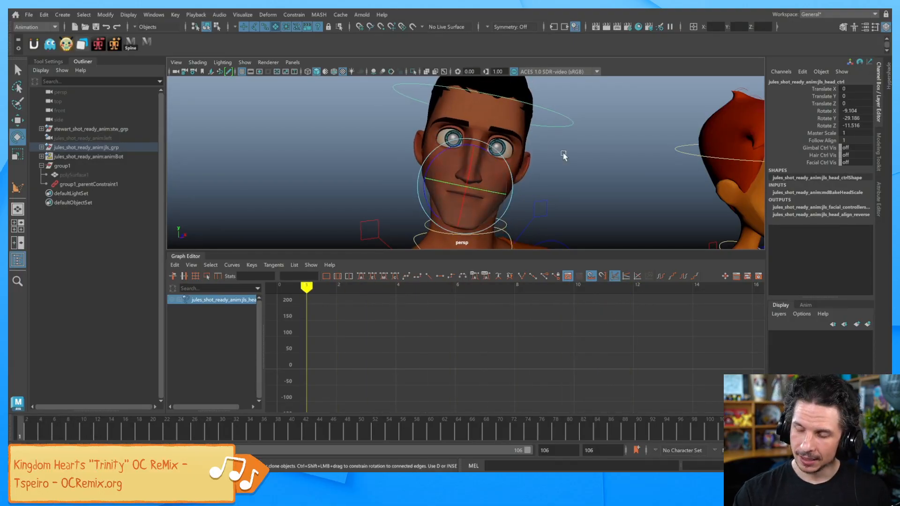
{"action": "left_click_drag", "start_coordinate": [473, 207], "coordinate": [494, 198]}
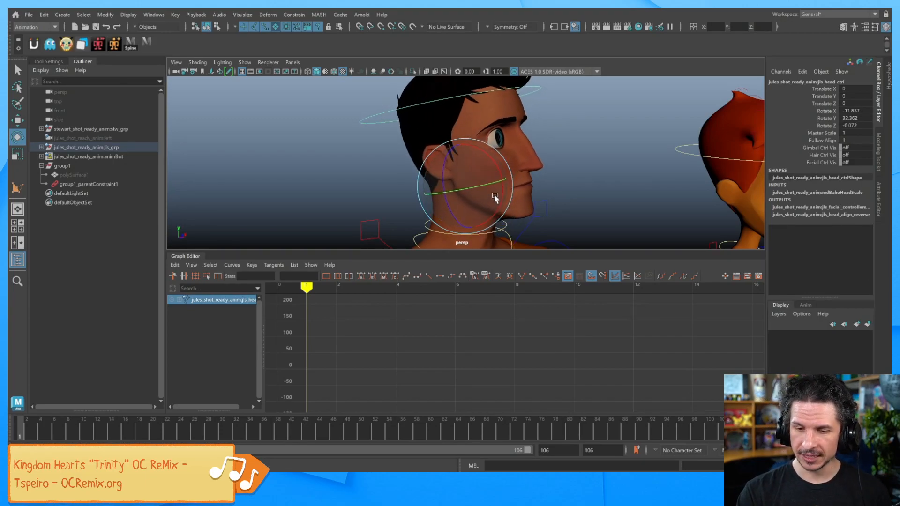
{"action": "left_click_drag", "start_coordinate": [40, 433], "coordinate": [11, 420]}
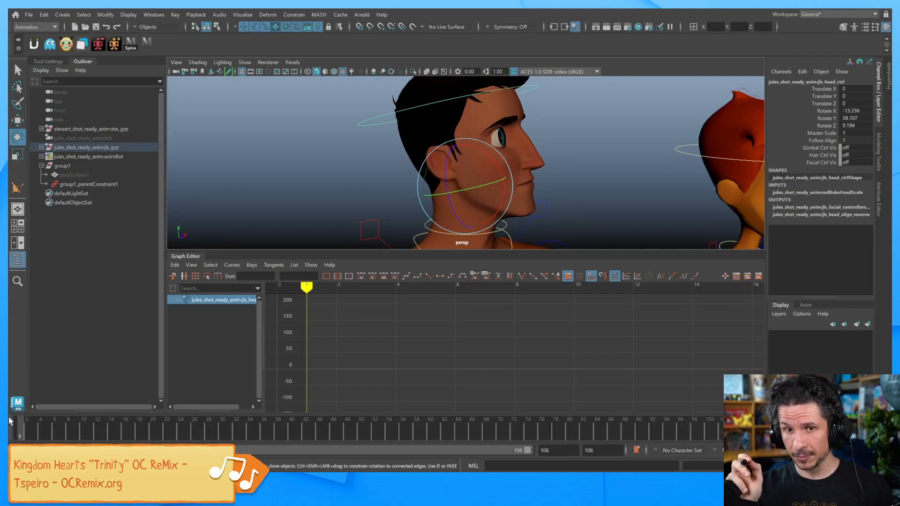
{"action": "left_click_drag", "start_coordinate": [37, 432], "coordinate": [8, 426]}
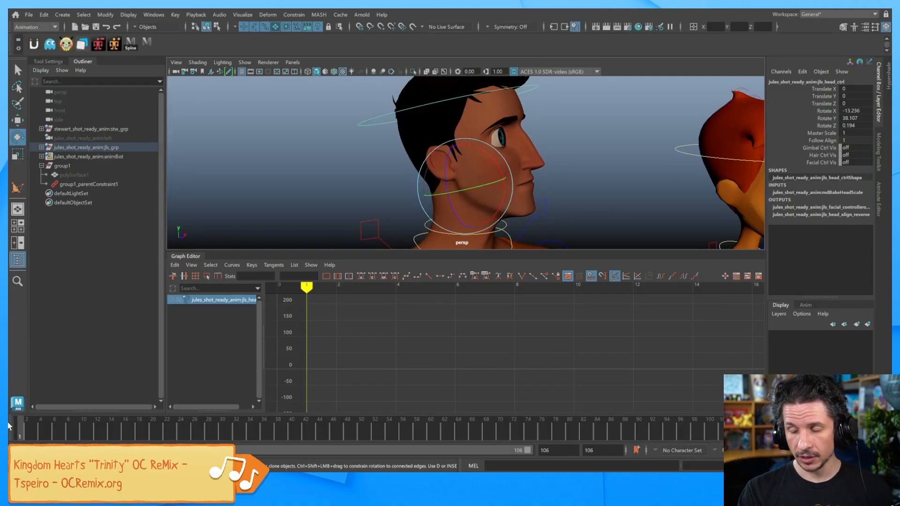
Step: Reset the head control's Rotate X, Y and Z to 0
{"action": "left_click", "coordinate": [82, 174]}
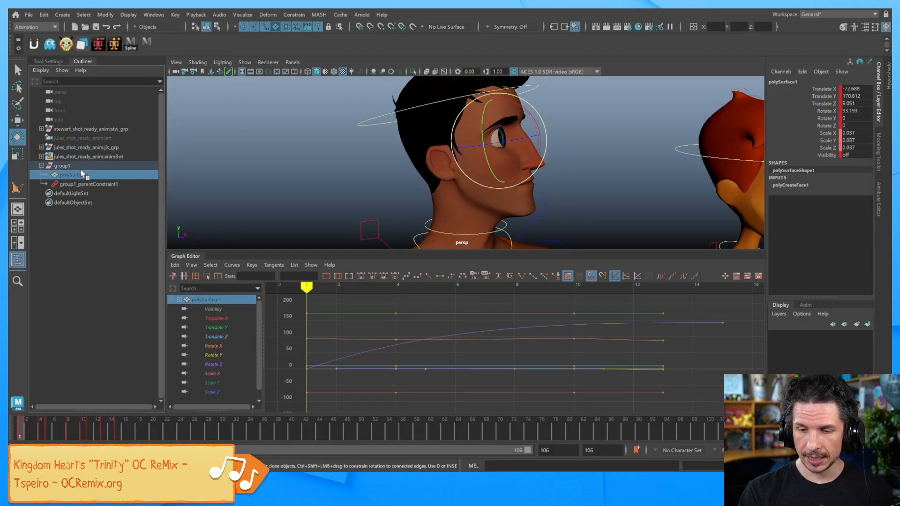
{"action": "left_click", "coordinate": [386, 122]}
{"action": "left_click_drag", "start_coordinate": [858, 111], "coordinate": [857, 118]}
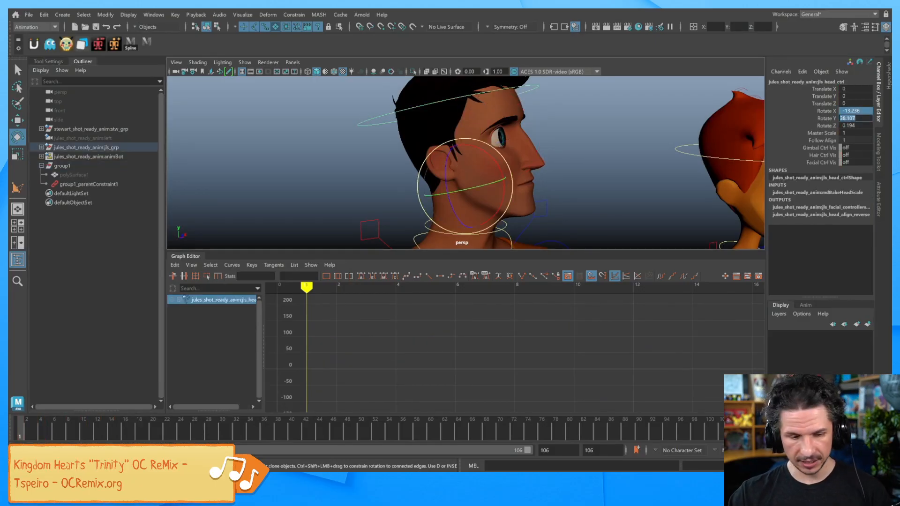
{"action": "type", "text": "0"}
{"action": "key", "text": "Return"}
{"action": "left_click", "coordinate": [859, 125]}
{"action": "type", "text": "0"}
{"action": "key", "text": "Return"}
Step: At frame 7, group the star again inside its constrained group and expand the new inner group
{"action": "left_click", "coordinate": [83, 175]}
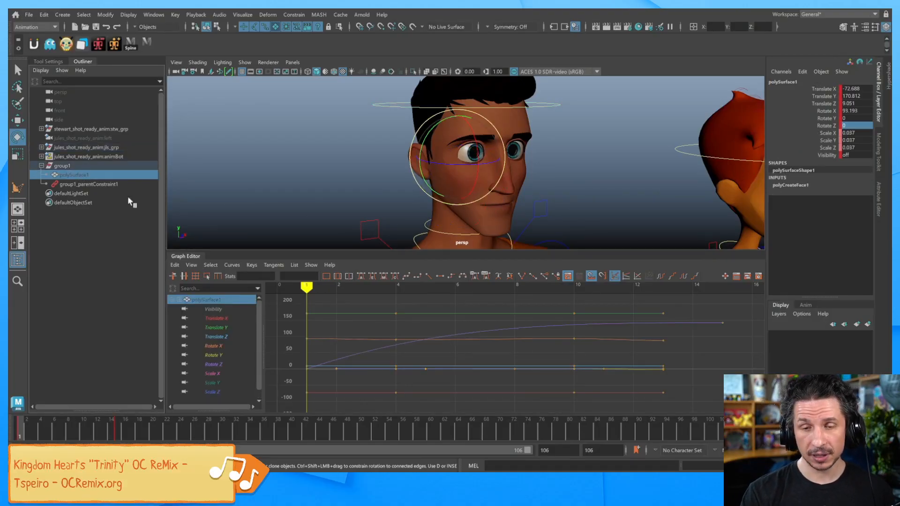
{"action": "left_click", "coordinate": [60, 427]}
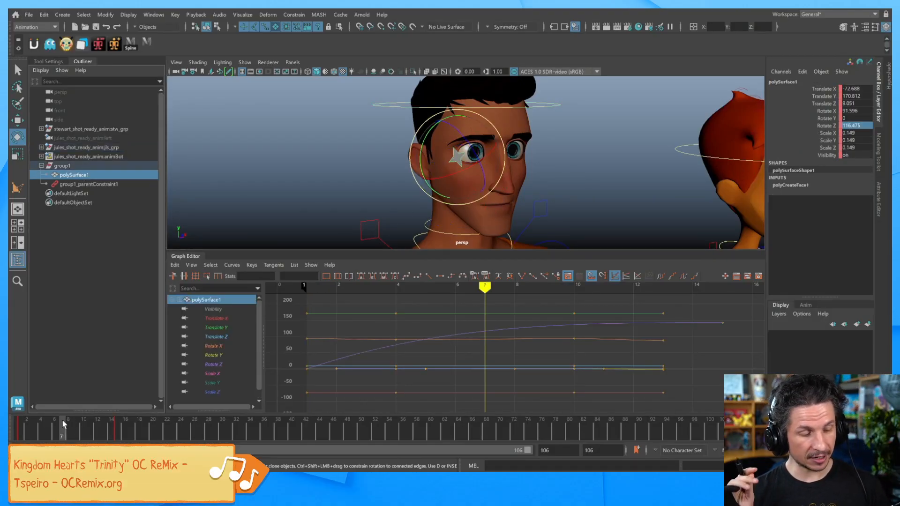
{"action": "key", "text": "ctrl+g"}
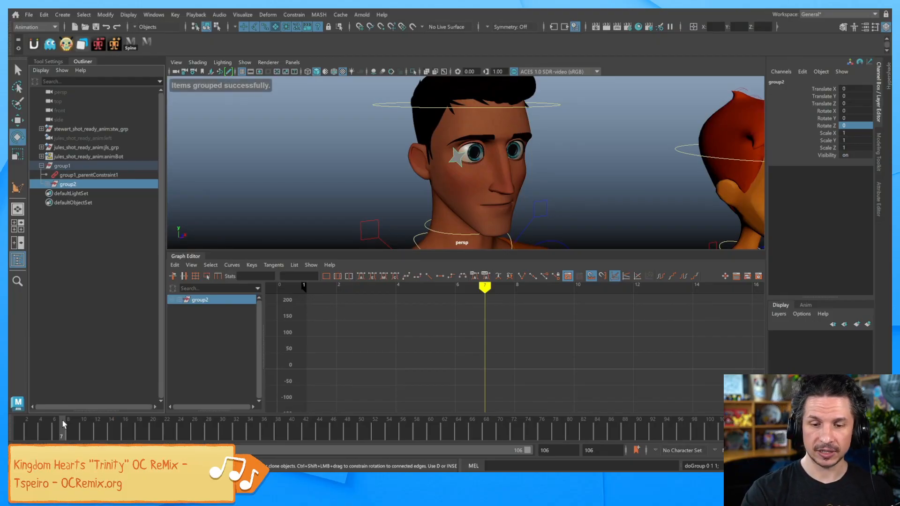
{"action": "left_click", "coordinate": [48, 184]}
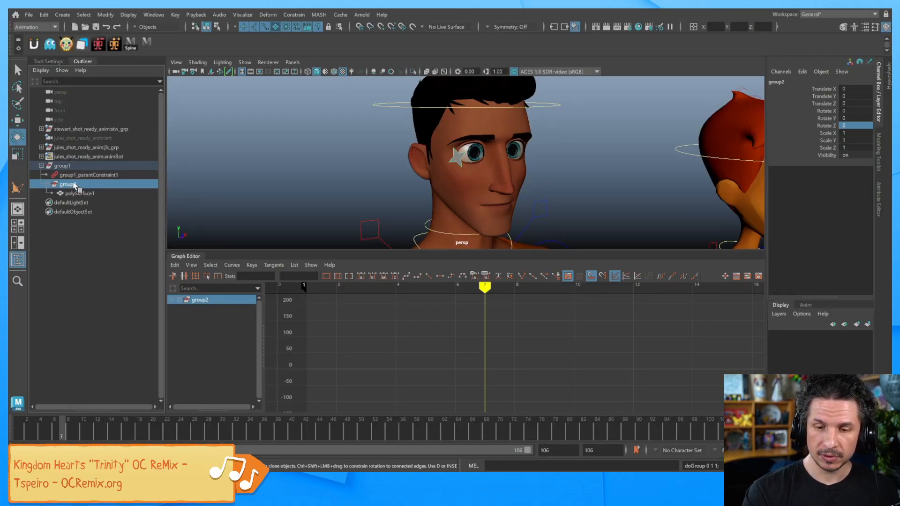
Step: Rename the outer constrained group to headFollow_grp
{"action": "left_click", "coordinate": [62, 166]}
{"action": "double_click", "coordinate": [68, 168]}
{"action": "type", "text": "headFoll"}
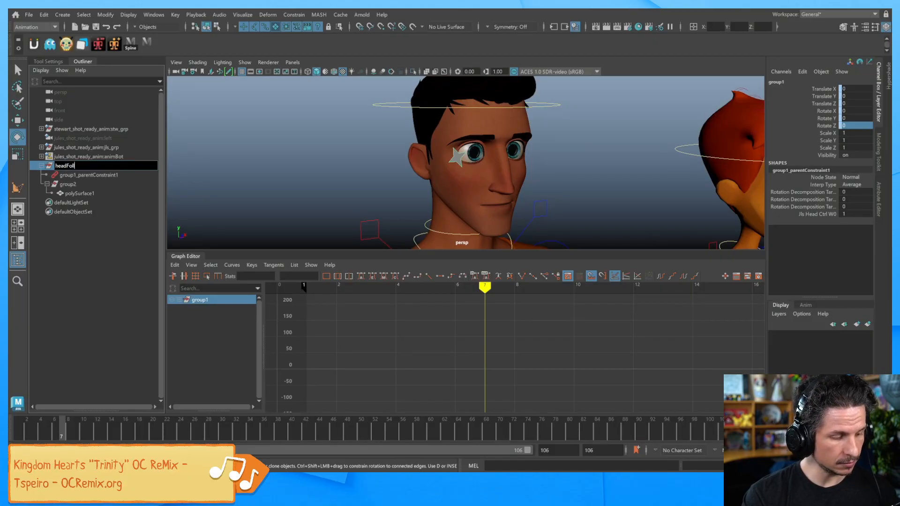
{"action": "type", "text": "ow_grp"}
{"action": "key", "text": "Return"}
Step: Rename the inner group that holds the star to cameraPoint_grp
{"action": "double_click", "coordinate": [68, 184]}
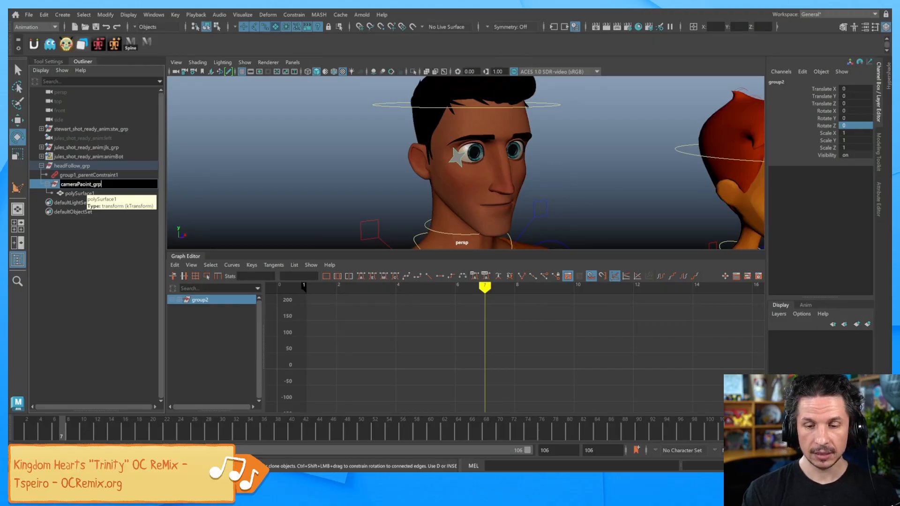
{"action": "key", "text": "Return"}
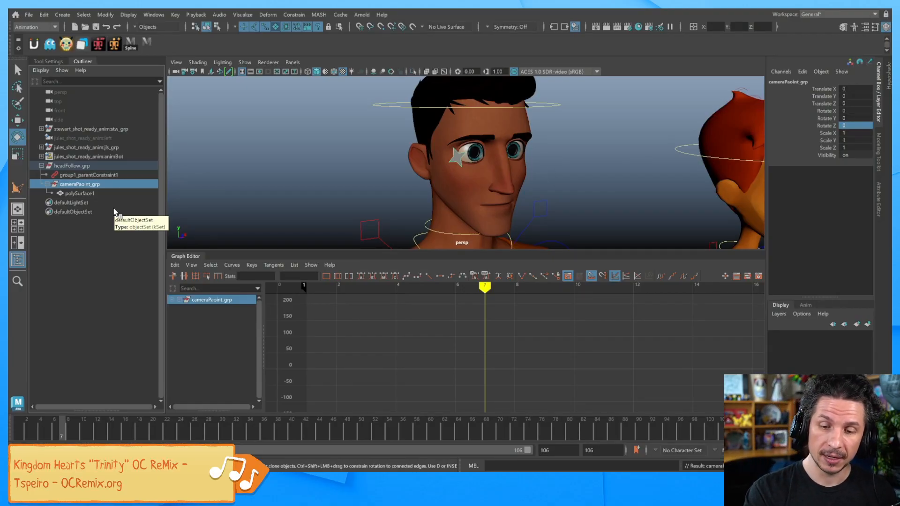
{"action": "double_click", "coordinate": [87, 185]}
{"action": "left_click", "coordinate": [84, 184]}
{"action": "key", "text": "BackSpace"}
{"action": "left_click", "coordinate": [116, 248]}
{"action": "left_click", "coordinate": [99, 184]}
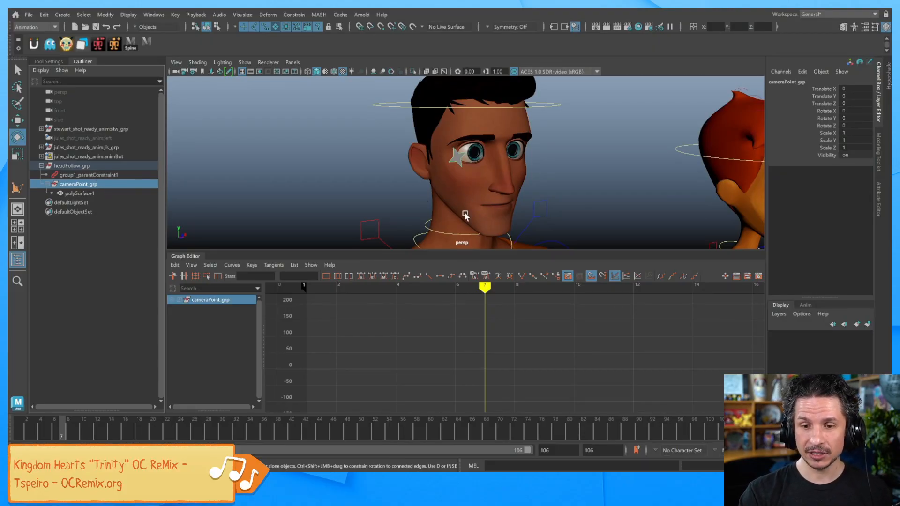
Step: Center the pivot of cameraPoint_grp on the star and show its move manipulator
{"action": "left_click", "coordinate": [106, 15]}
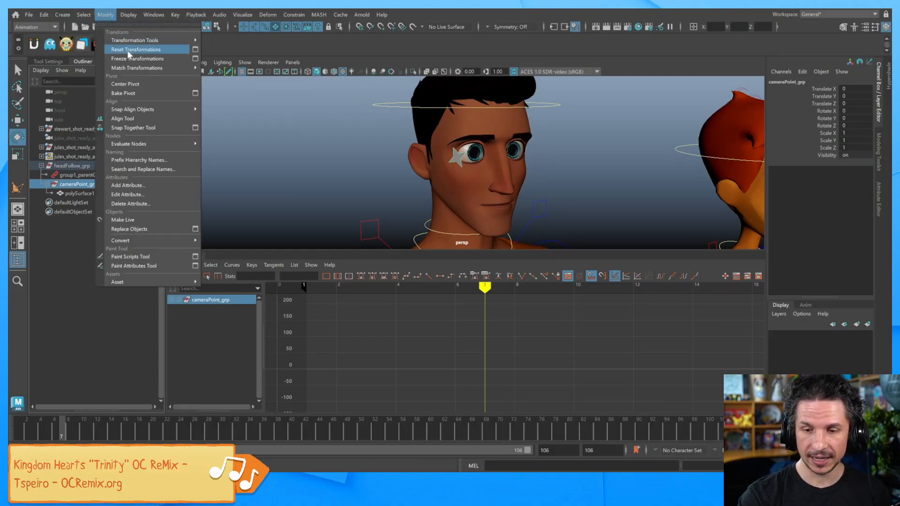
{"action": "left_click", "coordinate": [138, 87]}
{"action": "key", "text": "w"}
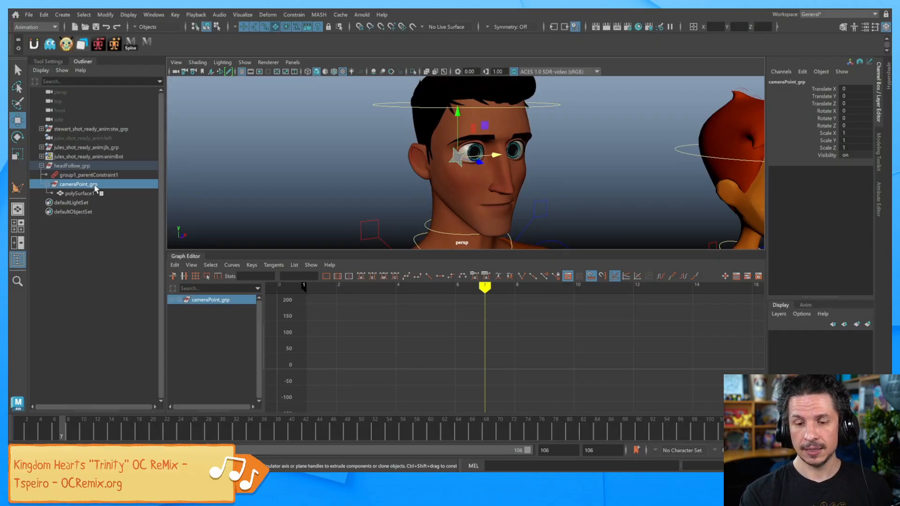
{"action": "left_click_drag", "start_coordinate": [647, 165], "coordinate": [474, 145], "text": "alt"}
{"action": "left_click", "coordinate": [300, 15]}
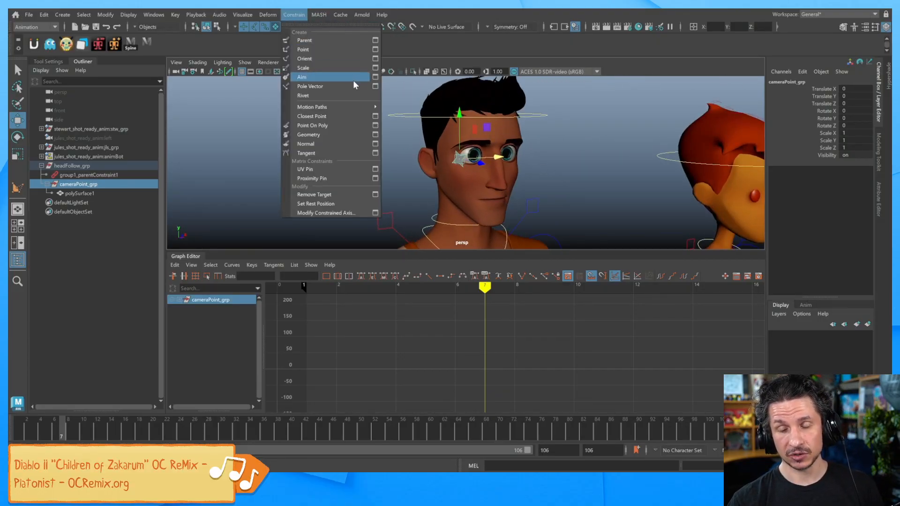
{"action": "left_click", "coordinate": [652, 169]}
Step: Collapse the Graph Editor to enlarge the viewport and create a polygon cone at the origin
{"action": "right_click_drag", "start_coordinate": [653, 169], "coordinate": [594, 215], "text": "alt"}
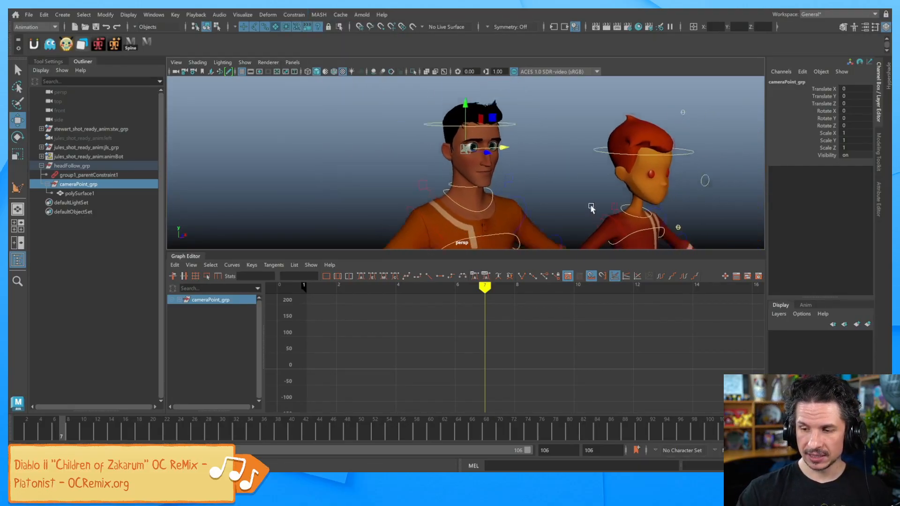
{"action": "middle_click_drag", "start_coordinate": [594, 215], "coordinate": [595, 131], "text": "alt"}
{"action": "double_click", "coordinate": [203, 258]}
{"action": "right_click_drag", "start_coordinate": [508, 255], "coordinate": [434, 283], "text": "alt"}
{"action": "middle_click_drag", "start_coordinate": [434, 283], "coordinate": [420, 201], "text": "alt"}
{"action": "left_click_drag", "start_coordinate": [419, 202], "coordinate": [449, 233], "text": "alt"}
{"action": "left_click", "coordinate": [63, 14]}
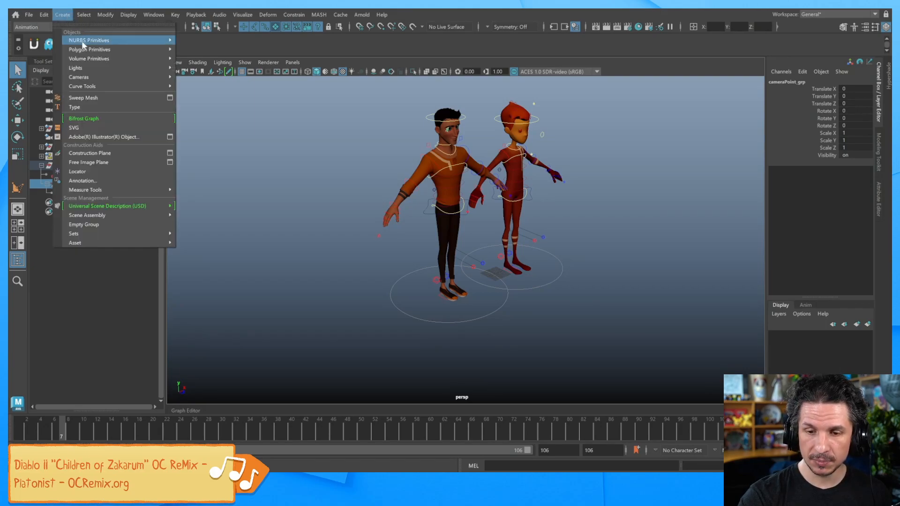
{"action": "mouse_move", "coordinate": [96, 50]}
{"action": "left_click", "coordinate": [212, 75]}
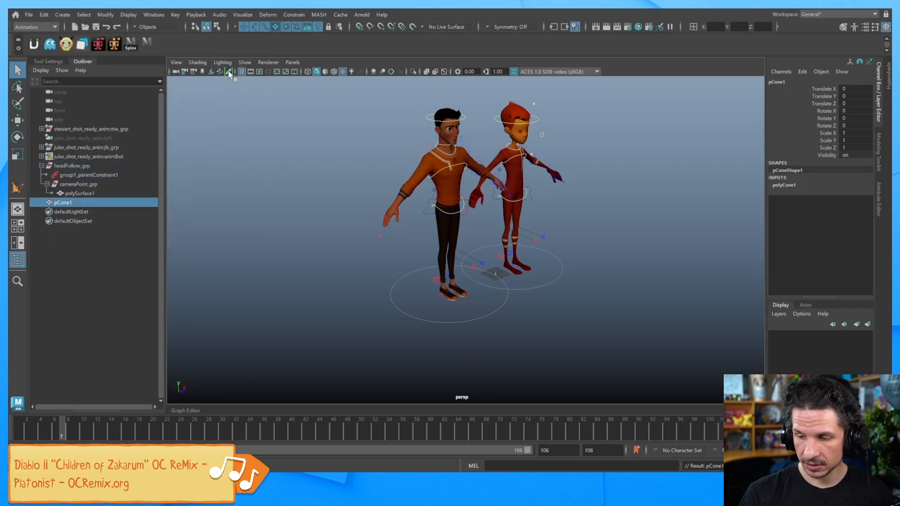
Step: Scale the cone uniformly to about 29.9 and move it in front of the characters to about Z 109
{"action": "key", "text": "r"}
{"action": "left_click_drag", "start_coordinate": [495, 274], "coordinate": [516, 321]}
{"action": "key", "text": "w"}
Step: Duplicate the cone, move the copy to about X -126 and tip it sideways so its tip faces the first cone
{"action": "key", "text": "ctrl+d"}
{"action": "key", "text": "e"}
{"action": "left_click_drag", "start_coordinate": [577, 357], "coordinate": [532, 331], "text": "alt"}
Step: Try aim-constraining the second cone to the first with the current options and undo the constraint
{"action": "left_click", "coordinate": [532, 331]}
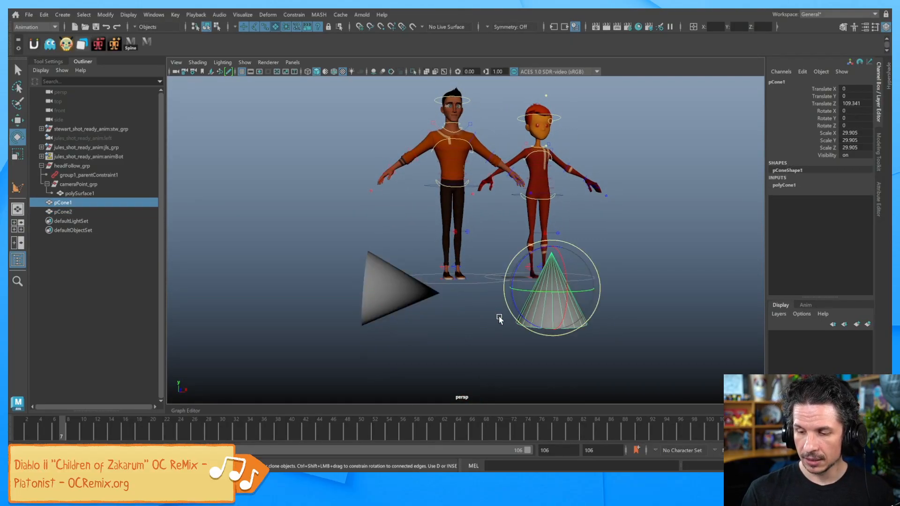
{"action": "left_click", "coordinate": [397, 297], "text": "shift"}
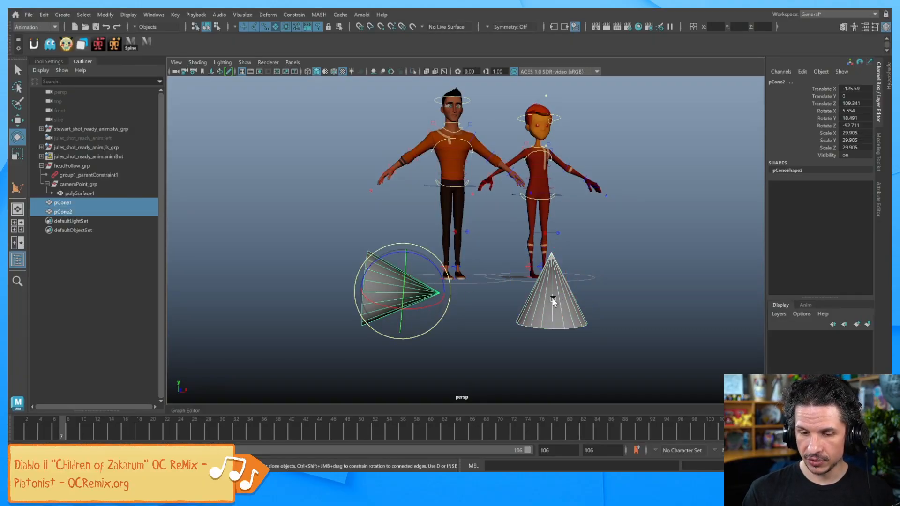
{"action": "left_click", "coordinate": [294, 14]}
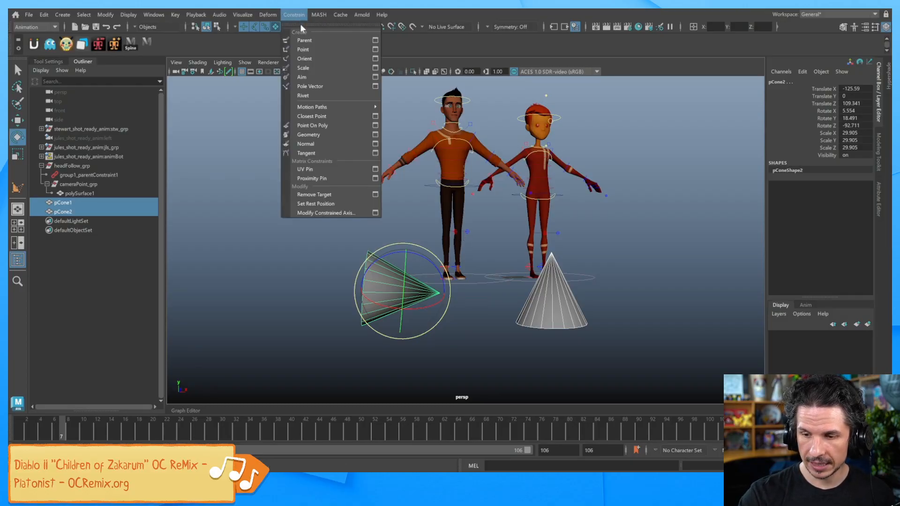
{"action": "left_click", "coordinate": [331, 77]}
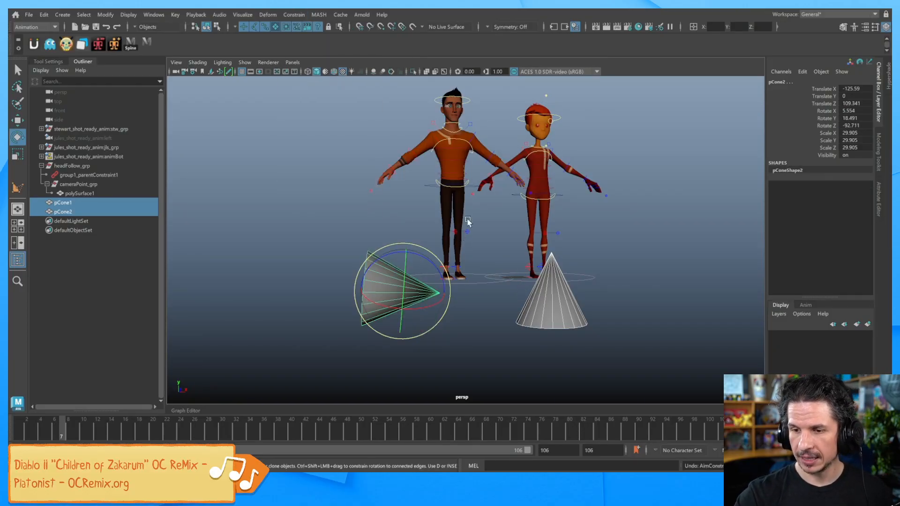
Step: Aim-constrain the second cone to the first with Maintain Offset enabled, aim vector 1, 0, 0 and all axes constrained
{"action": "left_click", "coordinate": [294, 15]}
{"action": "left_click", "coordinate": [378, 76]}
{"action": "left_click", "coordinate": [388, 172]}
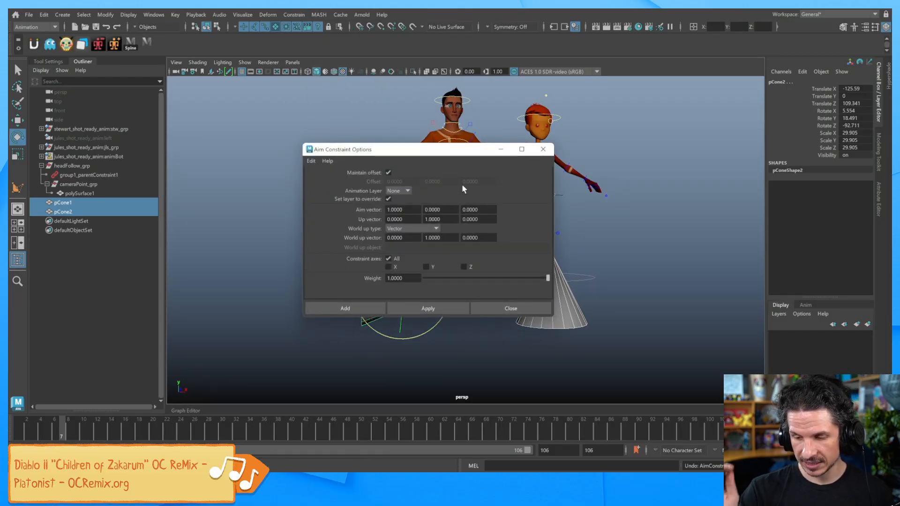
{"action": "left_click", "coordinate": [360, 310]}
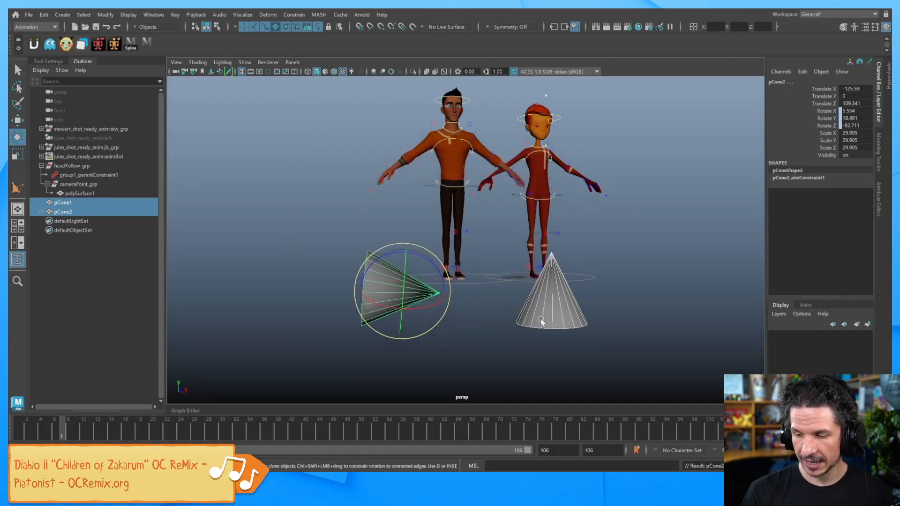
Step: Move the first cone around freely, ending near X -2, Y -2, Z 96, to test that the second cone keeps aiming at it
{"action": "left_click", "coordinate": [573, 338]}
{"action": "left_click", "coordinate": [567, 312]}
{"action": "key", "text": "w"}
{"action": "mouse_move", "coordinate": [557, 302]}
{"action": "left_mouse_down"}
{"action": "mouse_move", "coordinate": [583, 183]}
{"action": "mouse_move", "coordinate": [435, 137]}
{"action": "mouse_move", "coordinate": [610, 238]}
{"action": "mouse_move", "coordinate": [452, 374]}
{"action": "mouse_move", "coordinate": [609, 251]}
{"action": "mouse_move", "coordinate": [448, 164]}
{"action": "mouse_move", "coordinate": [571, 322]}
{"action": "mouse_move", "coordinate": [572, 297]}
{"action": "left_mouse_up"}
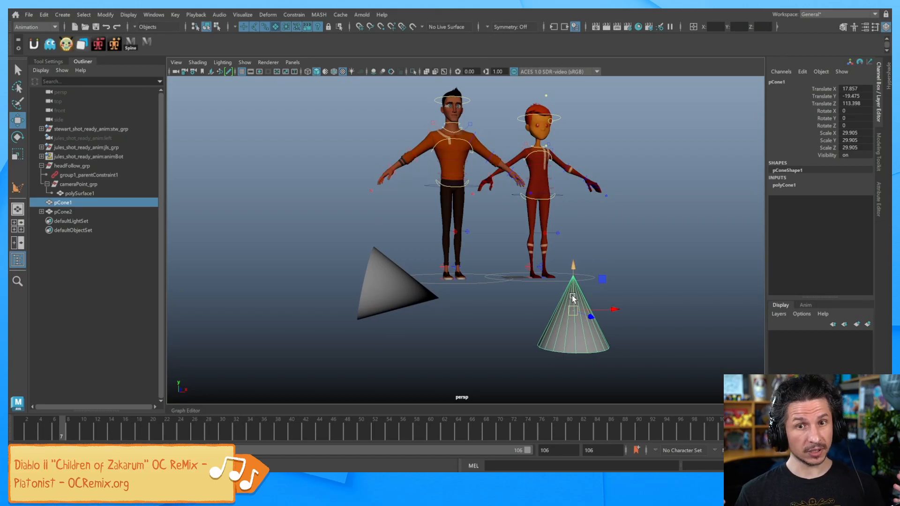
{"action": "left_click_drag", "start_coordinate": [654, 244], "coordinate": [522, 324], "text": "alt"}
{"action": "left_click_drag", "start_coordinate": [457, 337], "coordinate": [479, 314]}
Step: Delete both demonstration cones from the scene
{"action": "right_click_drag", "start_coordinate": [479, 314], "coordinate": [657, 243], "text": "alt"}
{"action": "middle_click_drag", "start_coordinate": [520, 237], "coordinate": [433, 315], "text": "alt"}
{"action": "right_click_drag", "start_coordinate": [433, 316], "coordinate": [426, 267], "text": "alt"}
{"action": "middle_click_drag", "start_coordinate": [426, 267], "coordinate": [544, 301], "text": "alt"}
{"action": "left_click", "coordinate": [612, 216]}
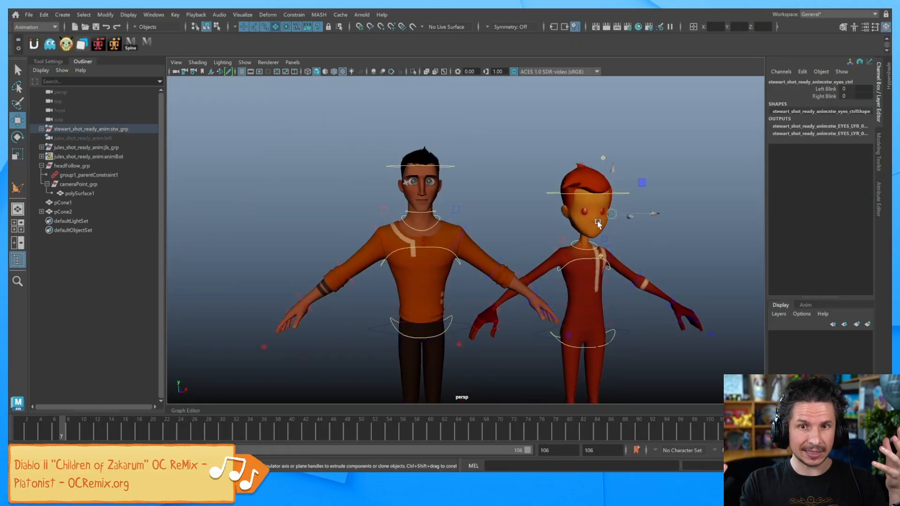
{"action": "left_click_drag", "start_coordinate": [597, 220], "coordinate": [513, 270], "text": "alt"}
{"action": "left_click", "coordinate": [362, 293]}
{"action": "left_click", "coordinate": [472, 350], "text": "shift"}
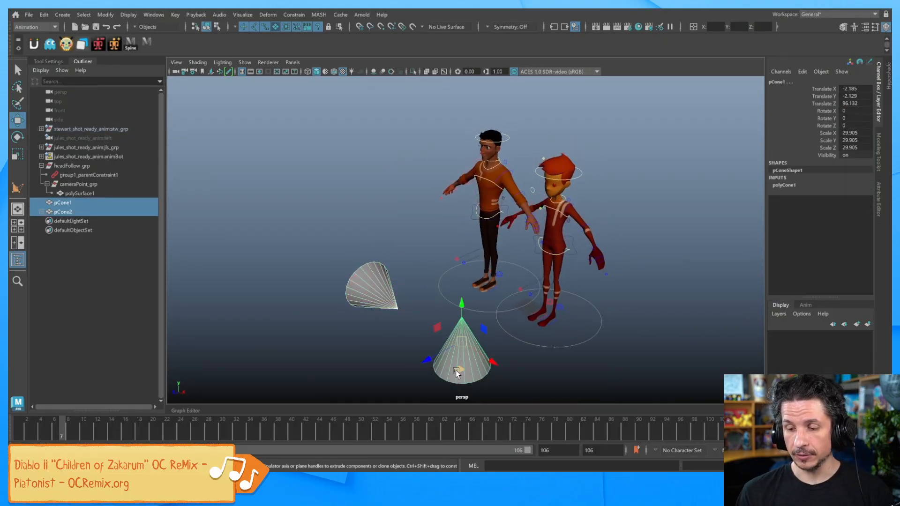
{"action": "key", "text": "Delete"}
Step: With the star facing the view, aim-constrain cameraPoint_grp to the persp camera, keeping Maintain Offset enabled
{"action": "left_click_drag", "start_coordinate": [417, 279], "coordinate": [466, 263], "text": "alt"}
{"action": "middle_click_drag", "start_coordinate": [466, 263], "coordinate": [470, 311], "text": "alt"}
{"action": "right_click_drag", "start_coordinate": [470, 312], "coordinate": [722, 294], "text": "alt"}
{"action": "left_click_drag", "start_coordinate": [599, 301], "coordinate": [473, 324], "text": "alt"}
{"action": "middle_click_drag", "start_coordinate": [473, 324], "coordinate": [474, 350], "text": "alt"}
{"action": "right_click_drag", "start_coordinate": [473, 351], "coordinate": [781, 321], "text": "alt"}
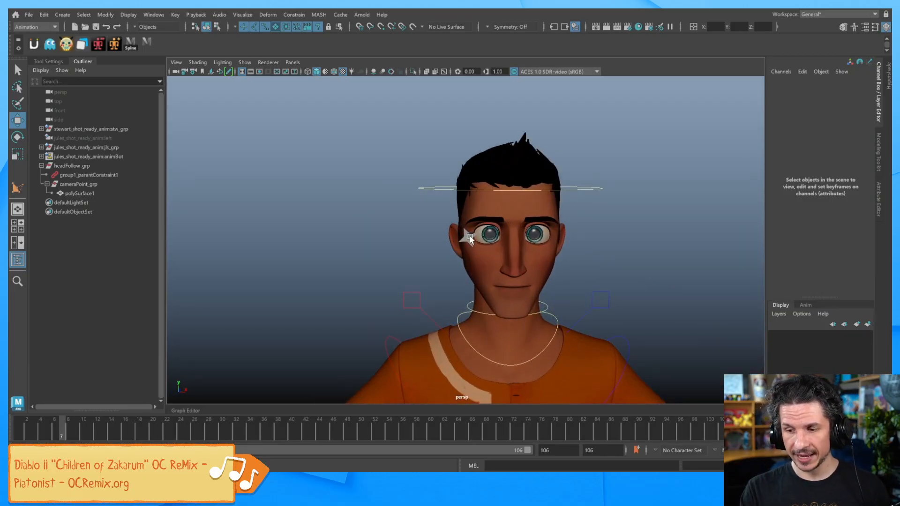
{"action": "right_click_drag", "start_coordinate": [469, 286], "coordinate": [419, 256], "text": "alt"}
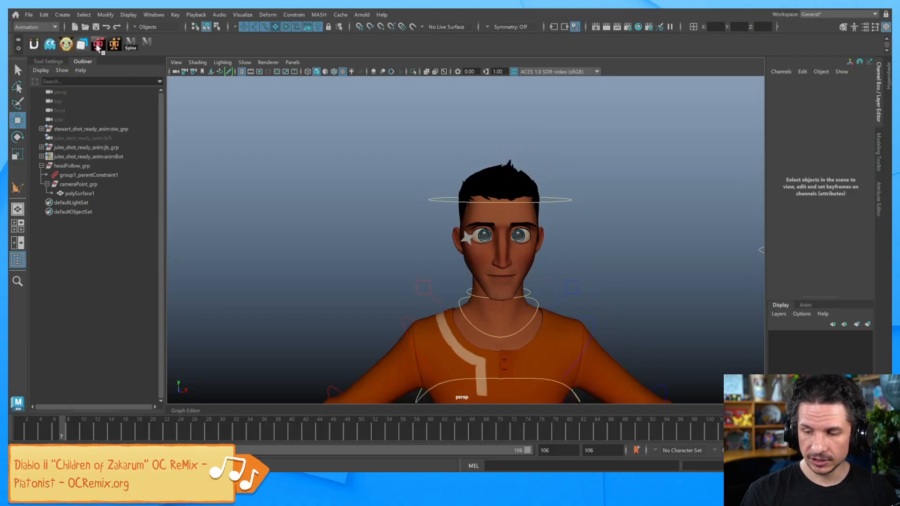
{"action": "left_click_drag", "start_coordinate": [512, 281], "coordinate": [535, 262], "text": "alt"}
{"action": "middle_click_drag", "start_coordinate": [507, 260], "coordinate": [512, 258], "text": "alt"}
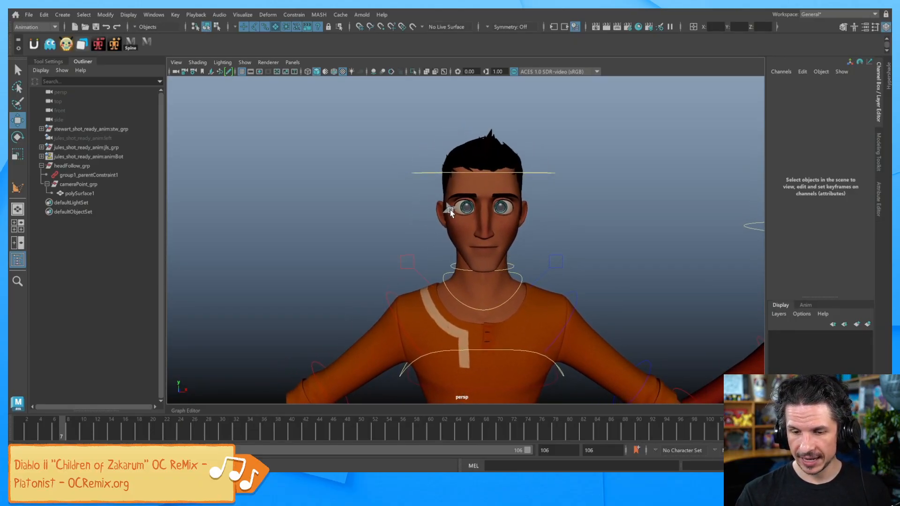
{"action": "left_click", "coordinate": [177, 71]}
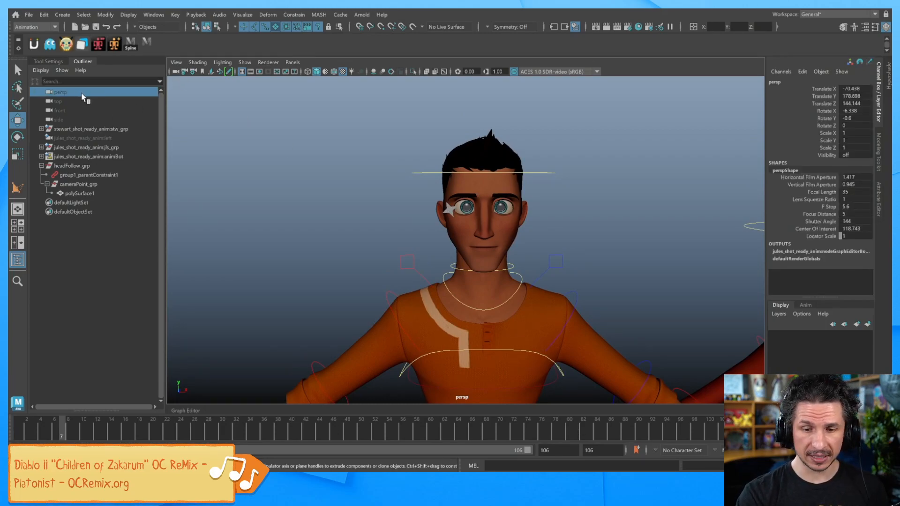
{"action": "left_click", "coordinate": [90, 185]}
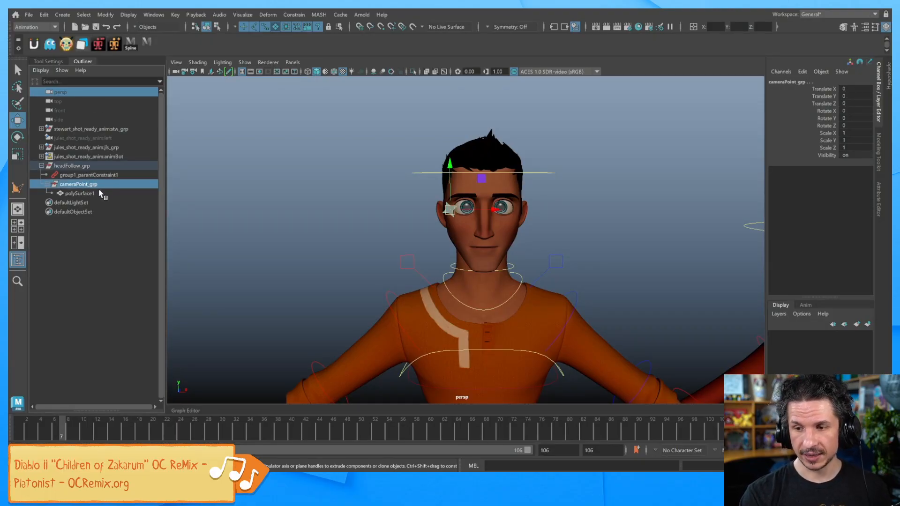
{"action": "left_click", "coordinate": [301, 17]}
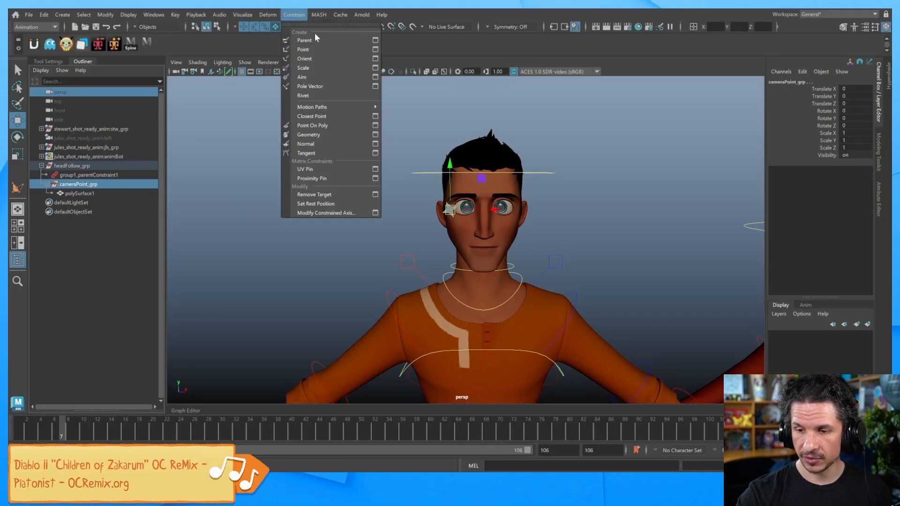
{"action": "left_click", "coordinate": [331, 84]}
{"action": "left_click", "coordinate": [557, 250]}
Step: Check from several angles and through the first frames whether the star sparkle stays turned toward the camera
{"action": "left_click_drag", "start_coordinate": [557, 251], "coordinate": [576, 248], "text": "alt"}
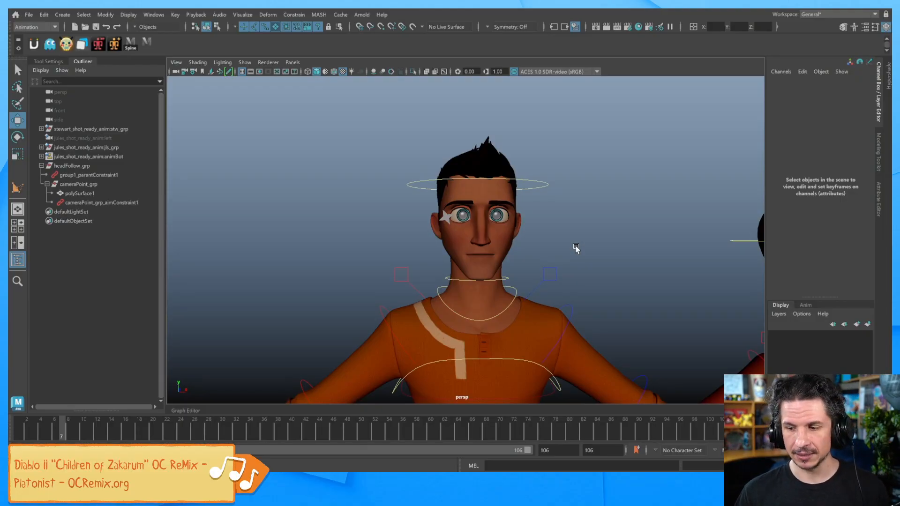
{"action": "middle_click_drag", "start_coordinate": [515, 270], "coordinate": [499, 306], "text": "alt"}
{"action": "right_click_drag", "start_coordinate": [499, 306], "coordinate": [549, 300], "text": "alt"}
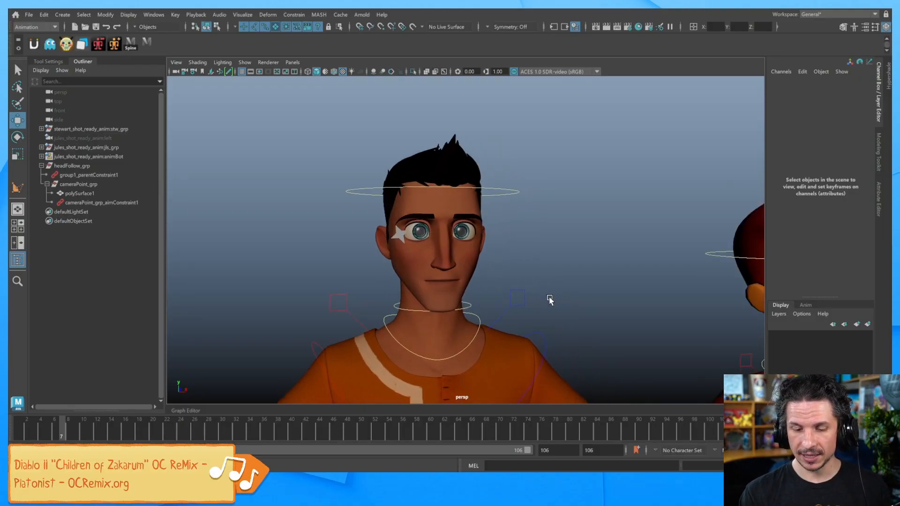
{"action": "left_click_drag", "start_coordinate": [24, 430], "coordinate": [46, 430]}
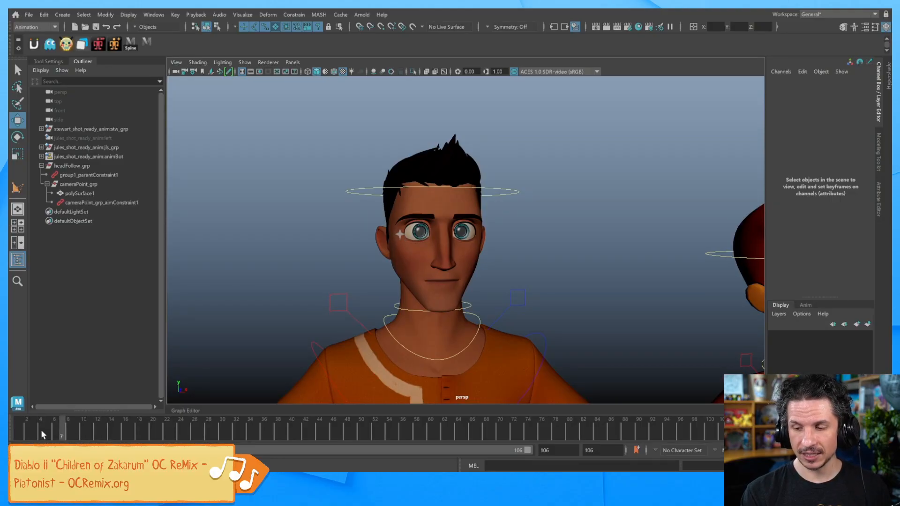
{"action": "left_click_drag", "start_coordinate": [297, 304], "coordinate": [325, 299], "text": "alt"}
{"action": "left_click_drag", "start_coordinate": [45, 431], "coordinate": [14, 430]}
{"action": "left_click", "coordinate": [79, 436]}
{"action": "left_click_drag", "start_coordinate": [79, 436], "coordinate": [14, 430]}
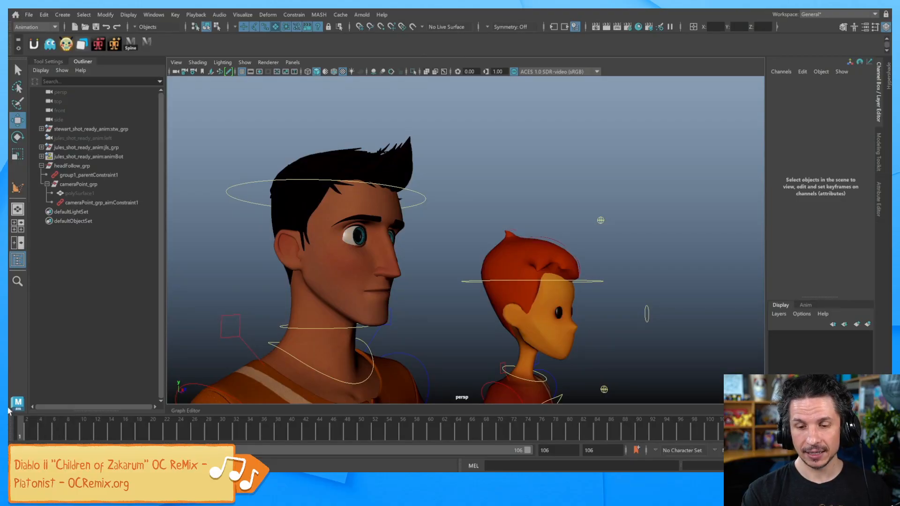
Step: Shift cameraPoint_grp slightly to about X -0.33, Y -0.63, Z -0.67 and check the star's placement up to frame 24
{"action": "left_click", "coordinate": [87, 185]}
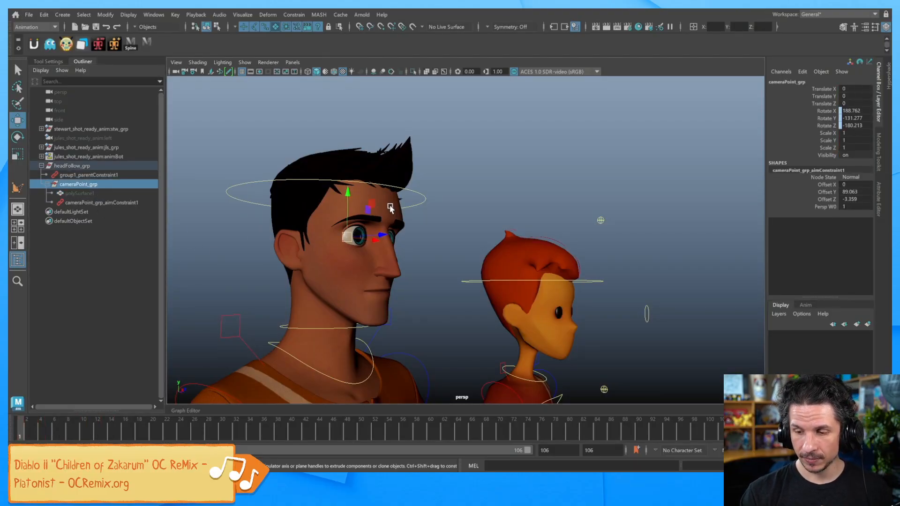
{"action": "left_click_drag", "start_coordinate": [347, 237], "coordinate": [342, 241]}
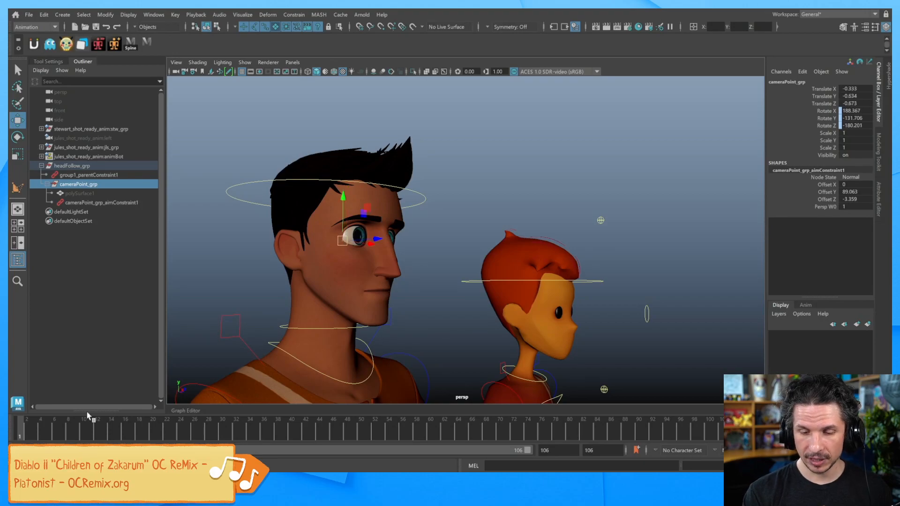
{"action": "left_click_drag", "start_coordinate": [24, 430], "coordinate": [139, 427]}
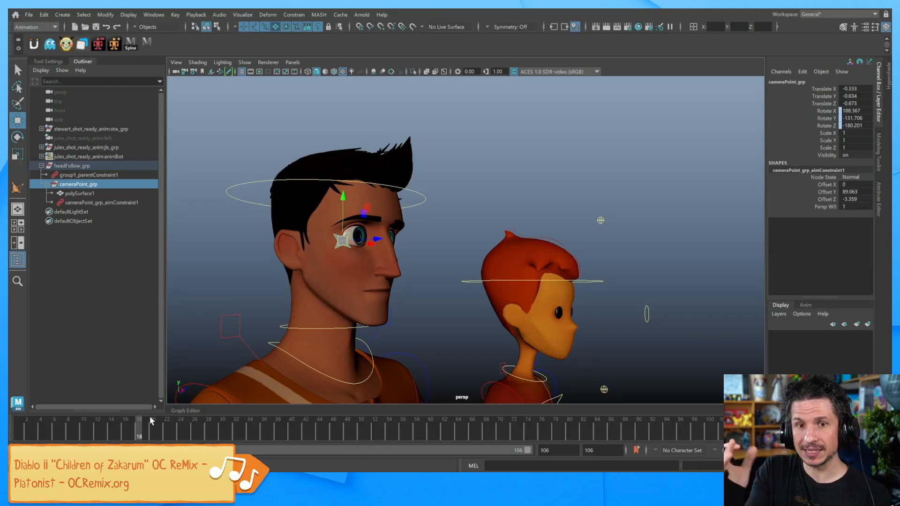
{"action": "mouse_move", "coordinate": [150, 420]}
{"action": "left_mouse_down"}
{"action": "mouse_move", "coordinate": [27, 424]}
{"action": "mouse_move", "coordinate": [181, 424]}
{"action": "left_mouse_up"}
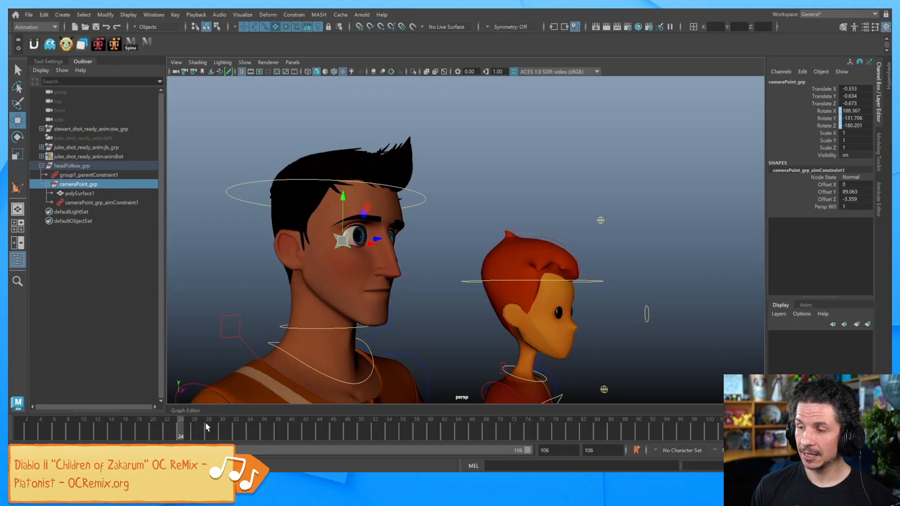
Step: Examine the constrained Rotate X, Y and Z channels of cameraPoint_grp while viewing the characters from different angles
{"action": "right_click_drag", "start_coordinate": [664, 270], "coordinate": [445, 246], "text": "alt"}
{"action": "middle_click_drag", "start_coordinate": [538, 274], "coordinate": [527, 212], "text": "alt"}
{"action": "right_click_drag", "start_coordinate": [588, 182], "coordinate": [369, 251], "text": "alt"}
{"action": "left_click_drag", "start_coordinate": [369, 254], "coordinate": [408, 266], "text": "alt"}
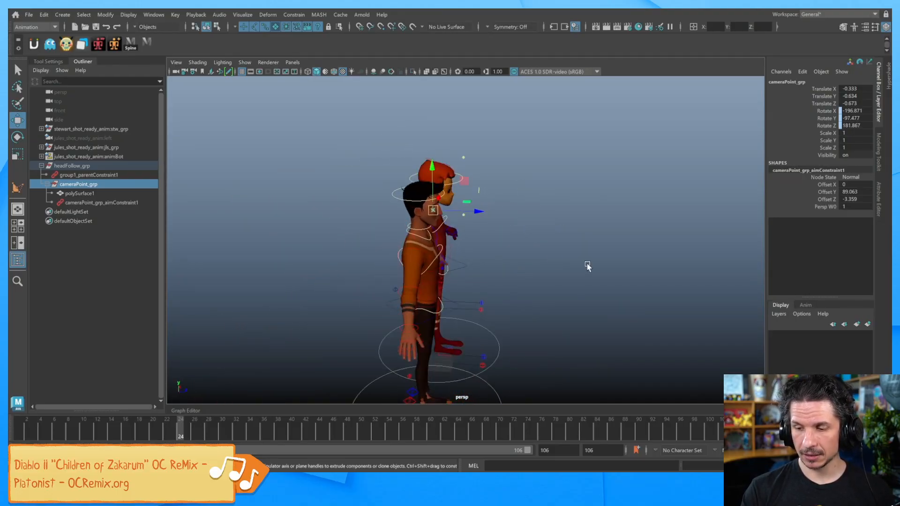
{"action": "right_click_drag", "start_coordinate": [583, 265], "coordinate": [450, 300], "text": "alt"}
{"action": "left_click_drag", "start_coordinate": [447, 299], "coordinate": [429, 288], "text": "alt"}
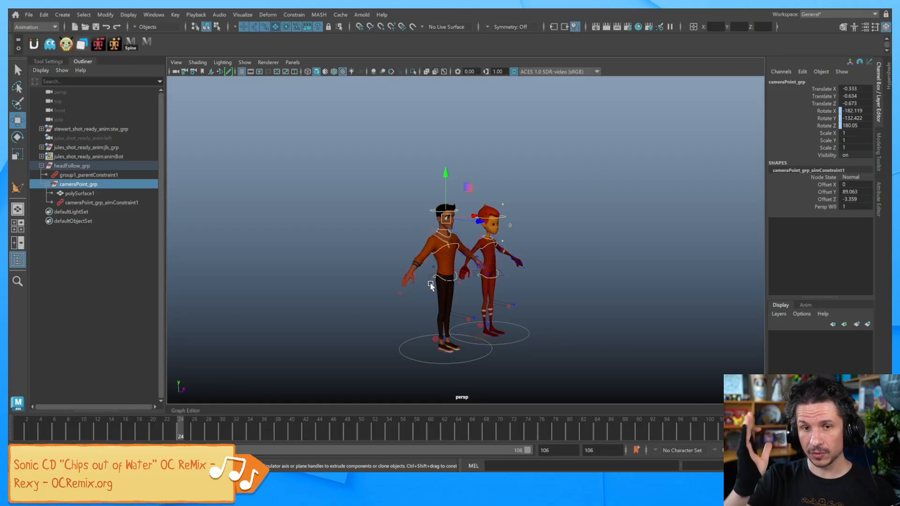
{"action": "left_click", "coordinate": [831, 119]}
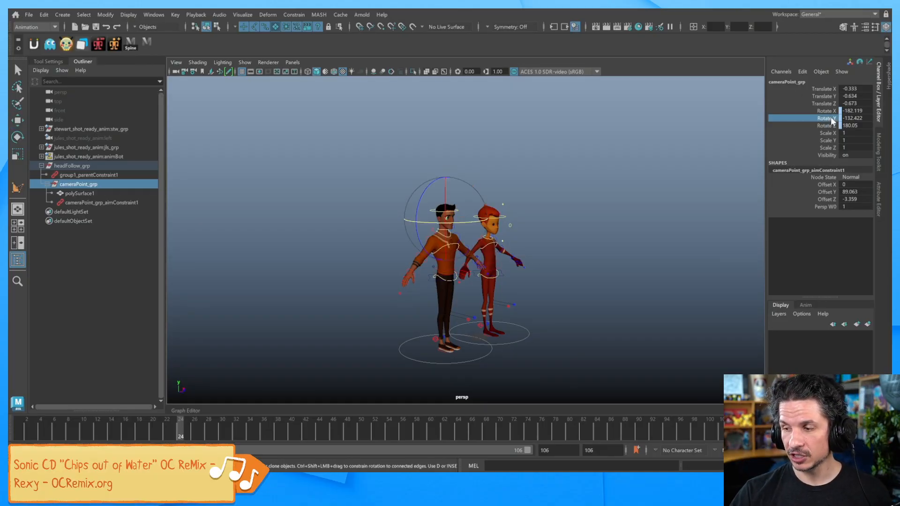
{"action": "left_click", "coordinate": [832, 112]}
{"action": "left_click", "coordinate": [831, 127]}
{"action": "left_click", "coordinate": [837, 111], "text": "ctrl"}
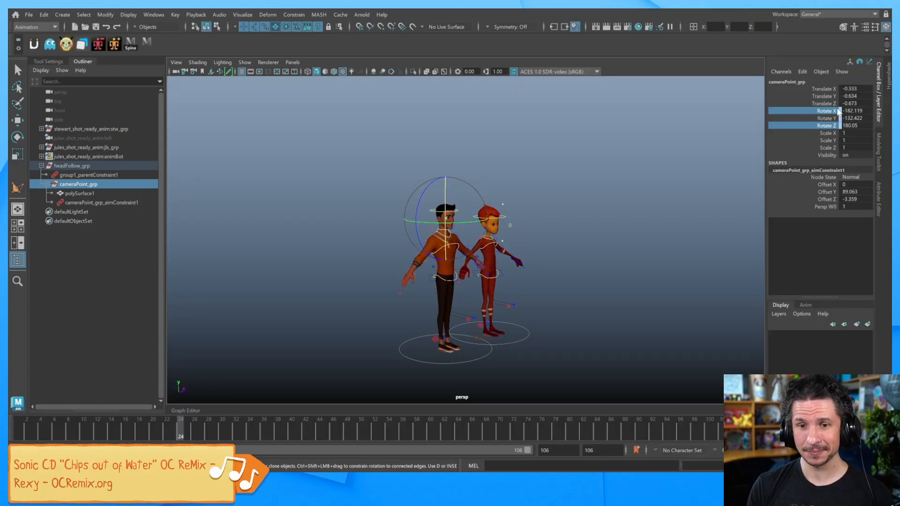
{"action": "key", "text": "w"}
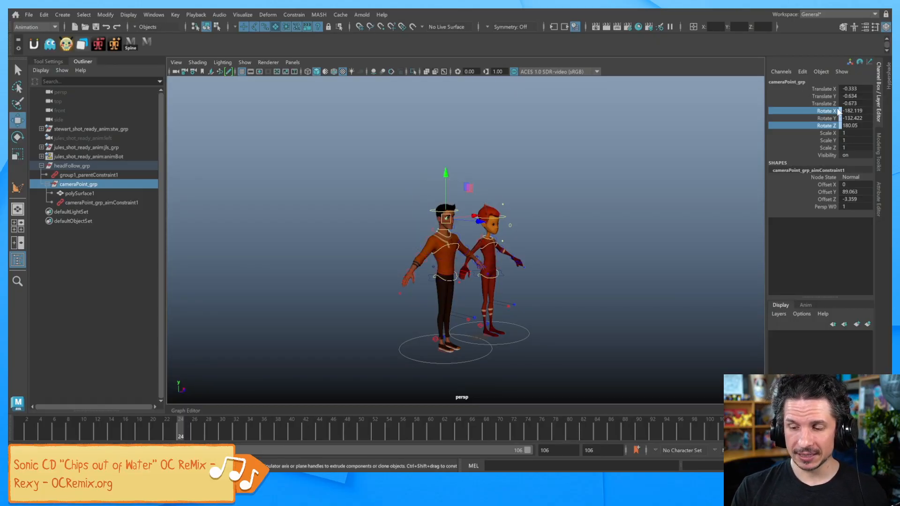
Step: Review the sparkle and both characters' eyes up close while scrubbing the animation from the start to frame 12
{"action": "right_click_drag", "start_coordinate": [614, 280], "coordinate": [681, 283], "text": "alt"}
{"action": "right_click_drag", "start_coordinate": [482, 286], "coordinate": [512, 287], "text": "alt"}
{"action": "key", "text": "q"}
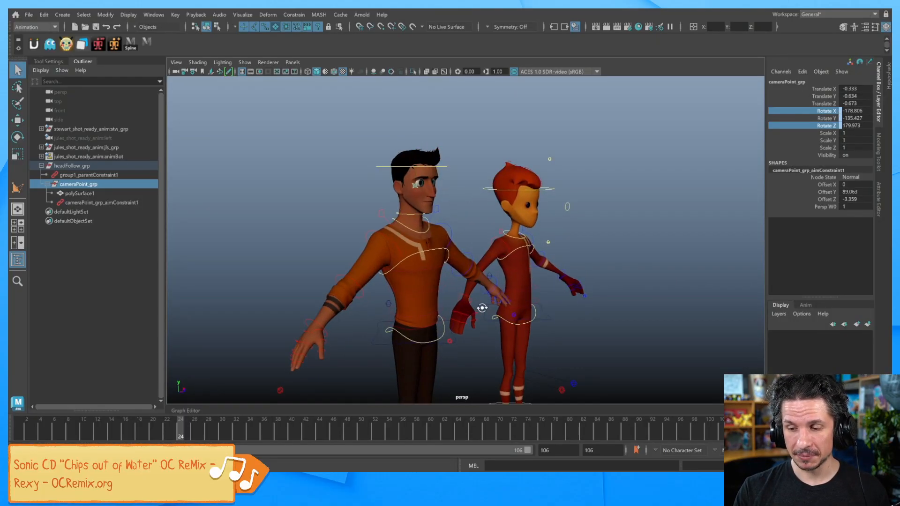
{"action": "left_click_drag", "start_coordinate": [483, 310], "coordinate": [437, 304], "text": "alt"}
{"action": "middle_click_drag", "start_coordinate": [437, 303], "coordinate": [437, 321], "text": "alt"}
{"action": "right_click_drag", "start_coordinate": [437, 321], "coordinate": [634, 304], "text": "alt"}
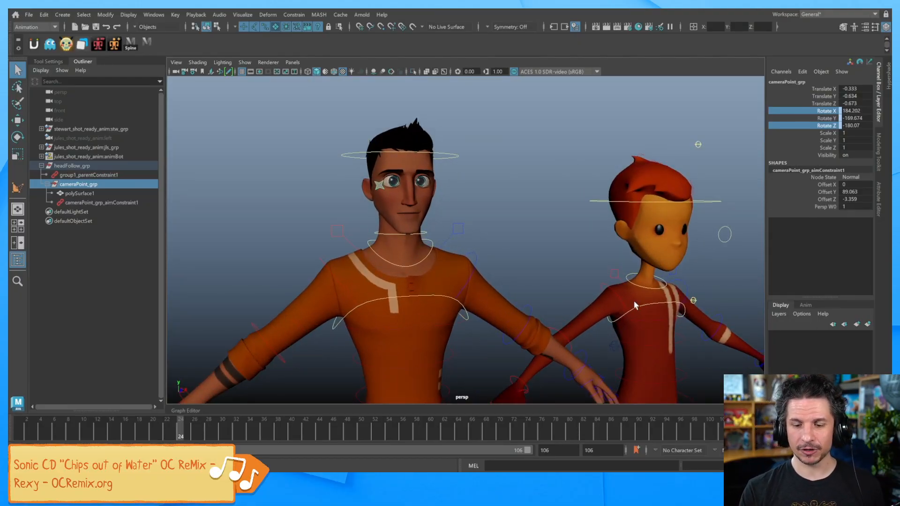
{"action": "left_click_drag", "start_coordinate": [22, 428], "coordinate": [101, 429]}
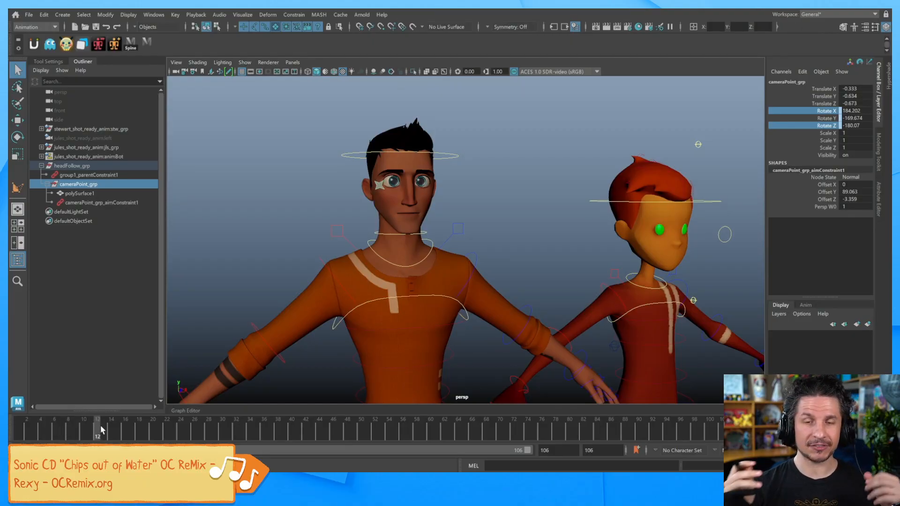